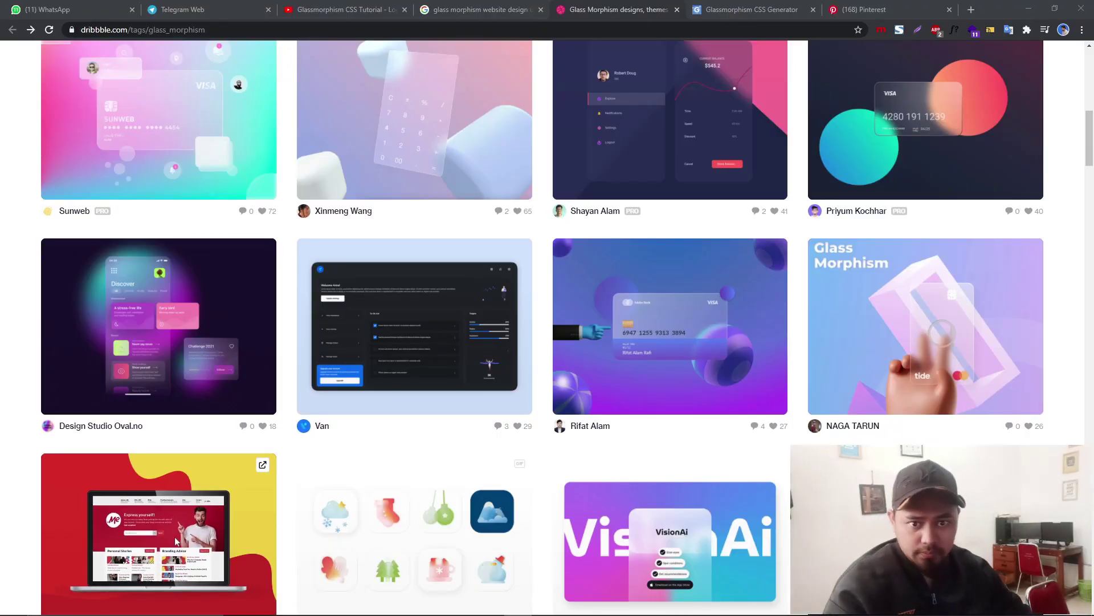
Step: Examine the Glassmorphism Big Sur Messenger App Redesign shot from the Glass Morphism tag page and close it
scroll(828, 166, up, 8)
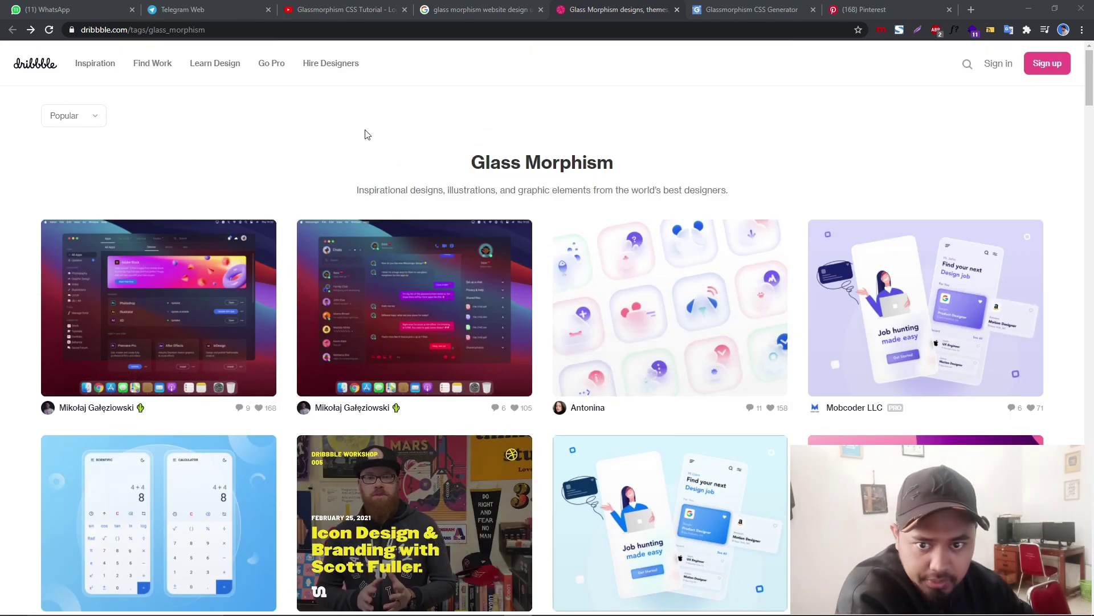
drag(482, 156, 662, 164)
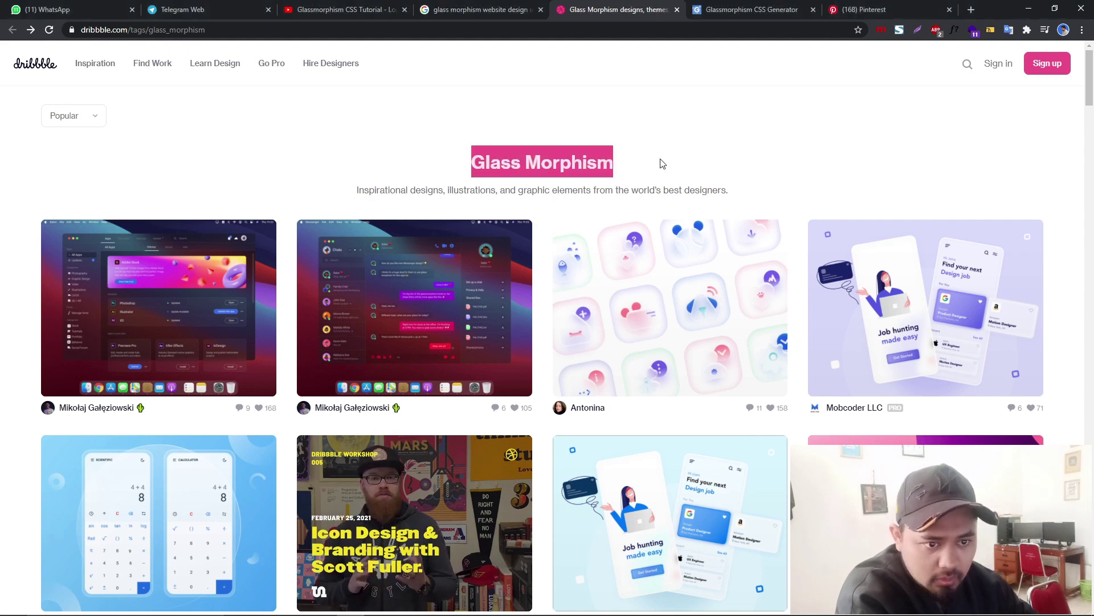
click(649, 117)
scroll(642, 169, down, 1)
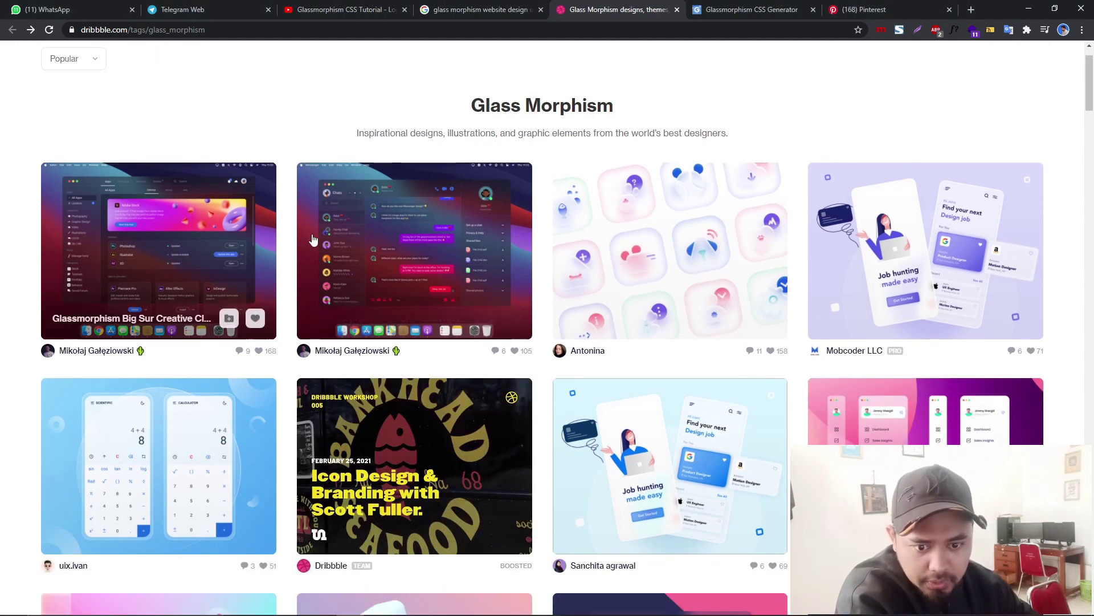
click(419, 245)
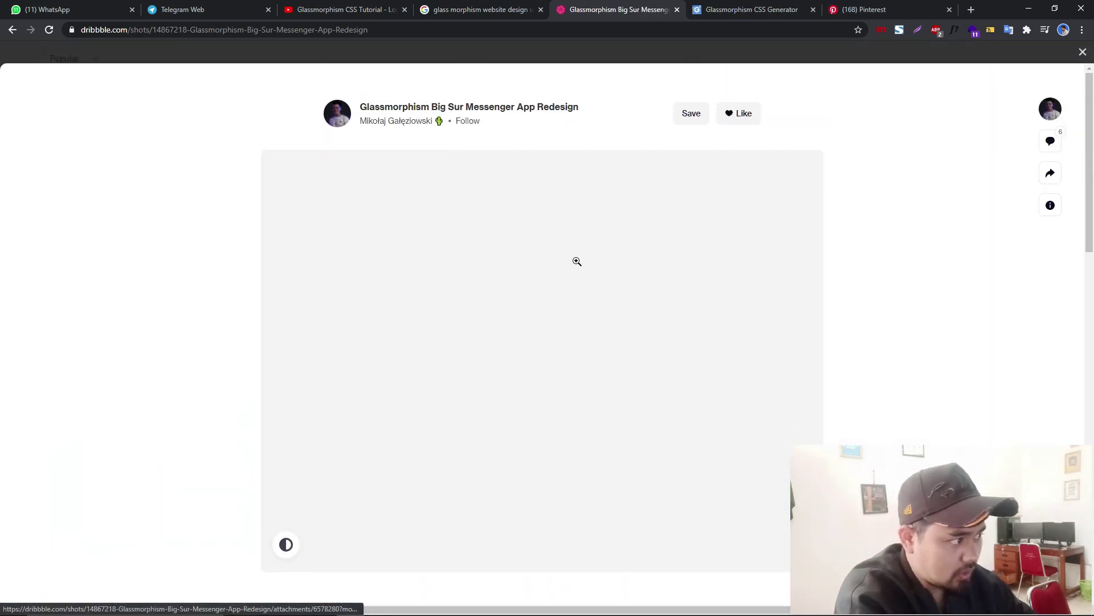
scroll(573, 265, down, 1)
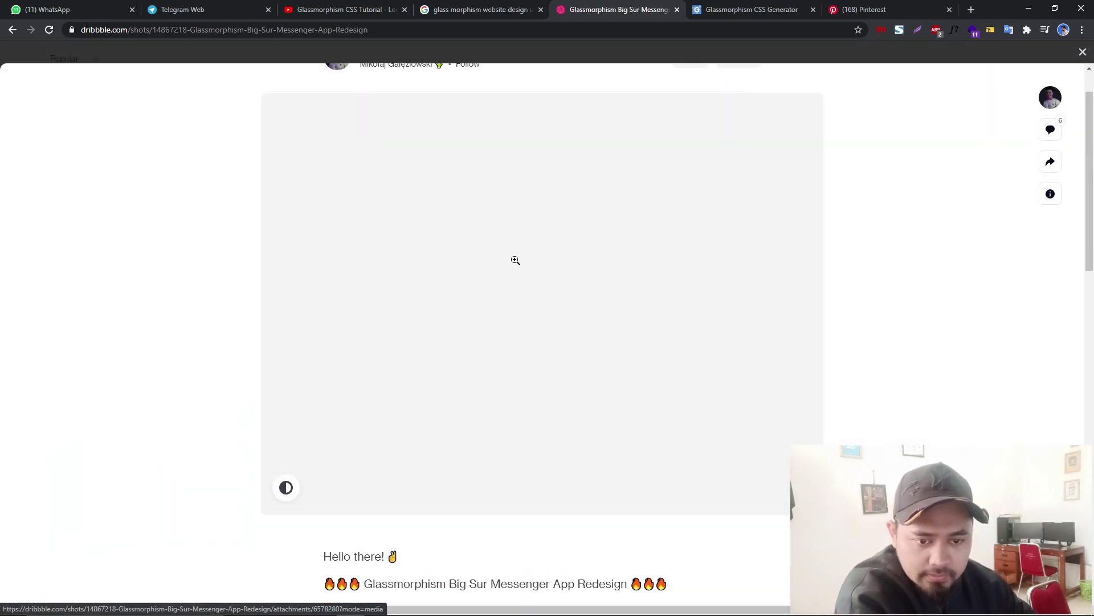
scroll(516, 260, down, 2)
scroll(383, 257, up, 3)
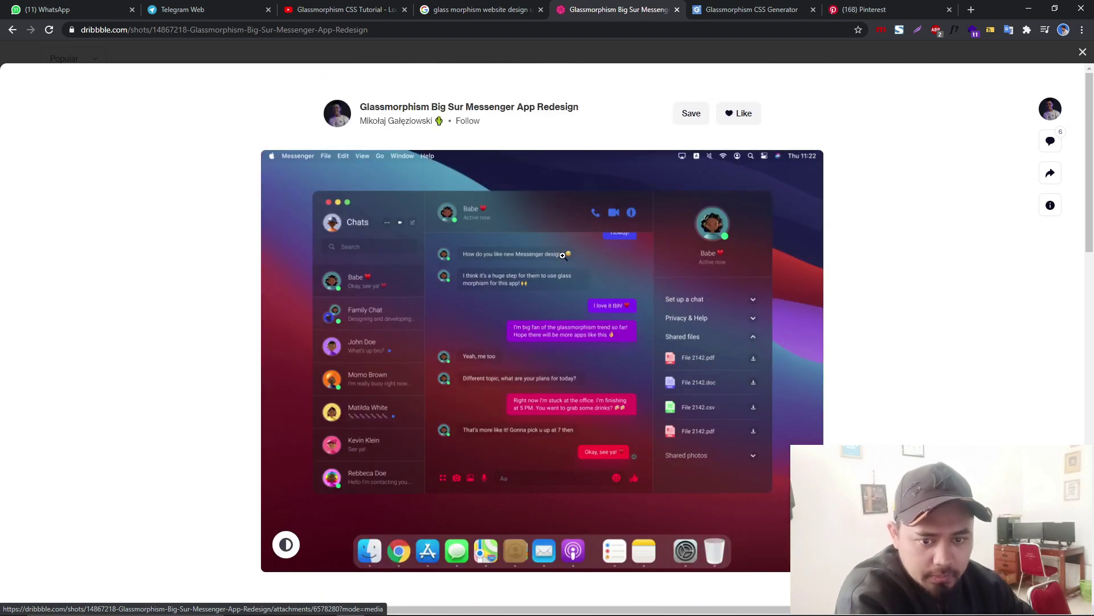
click(1081, 51)
Step: View the Morphism UI Exploration shot with its colour palette and return to the Glass Morphism listing
scroll(308, 242, down, 3)
scroll(308, 242, down, 3)
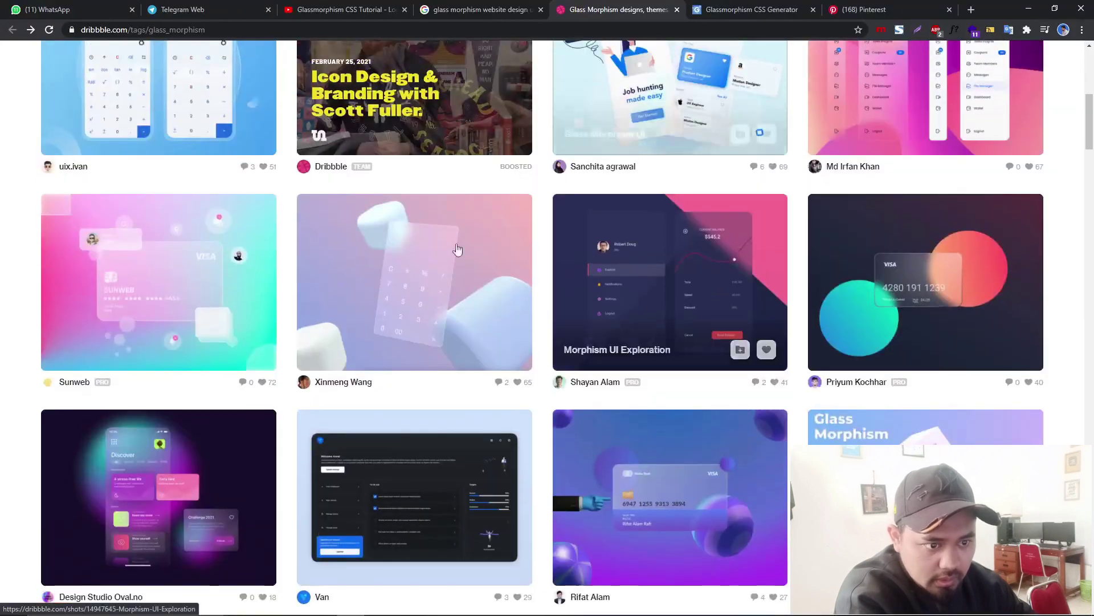
click(641, 249)
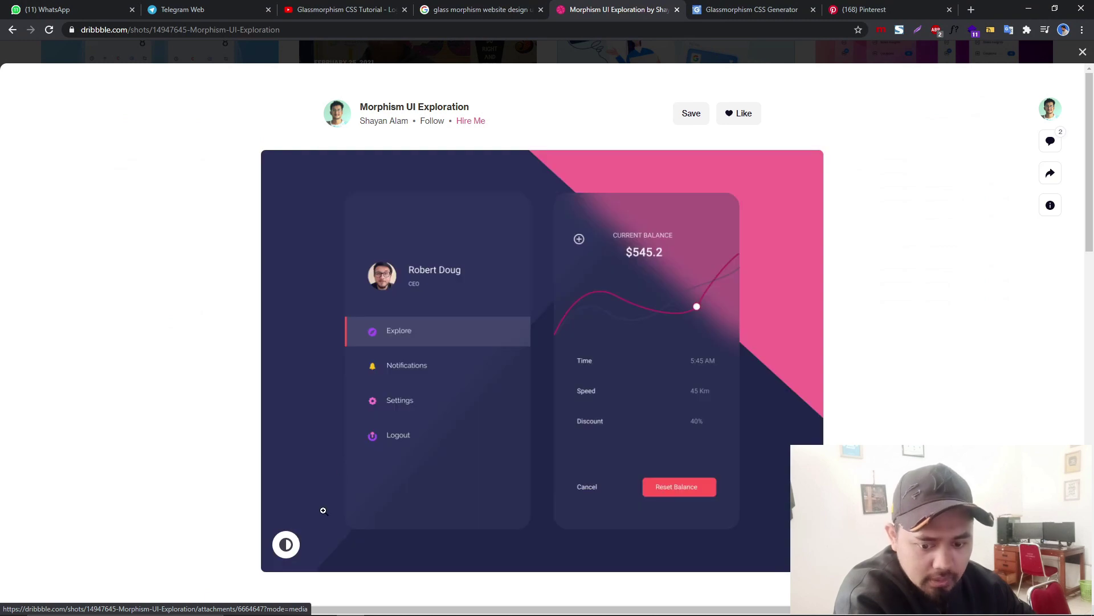
mouse_move(286, 550)
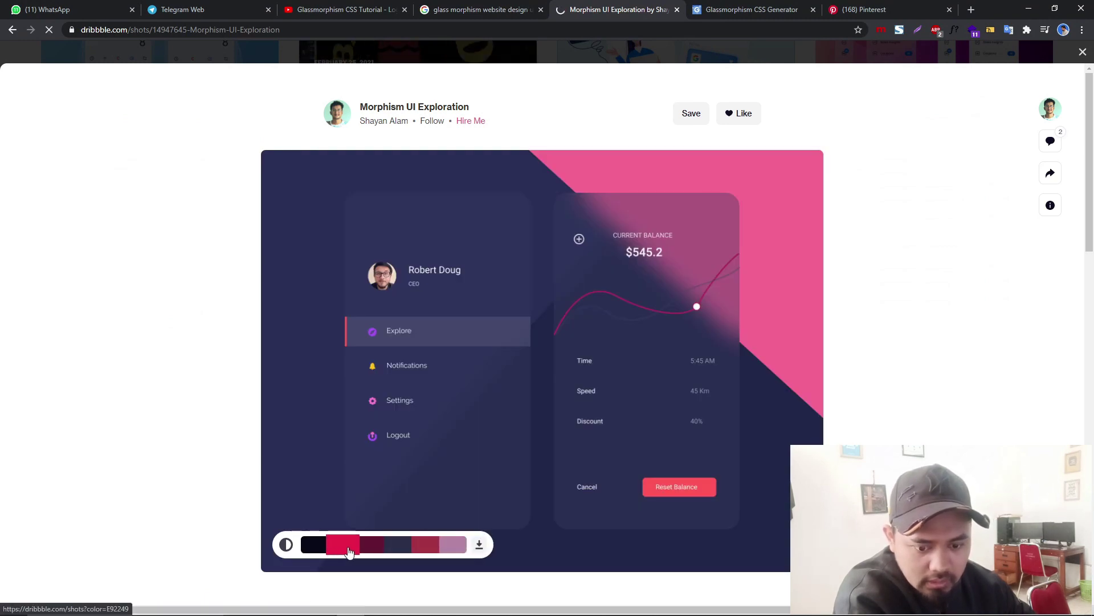
click(439, 551)
click(315, 545)
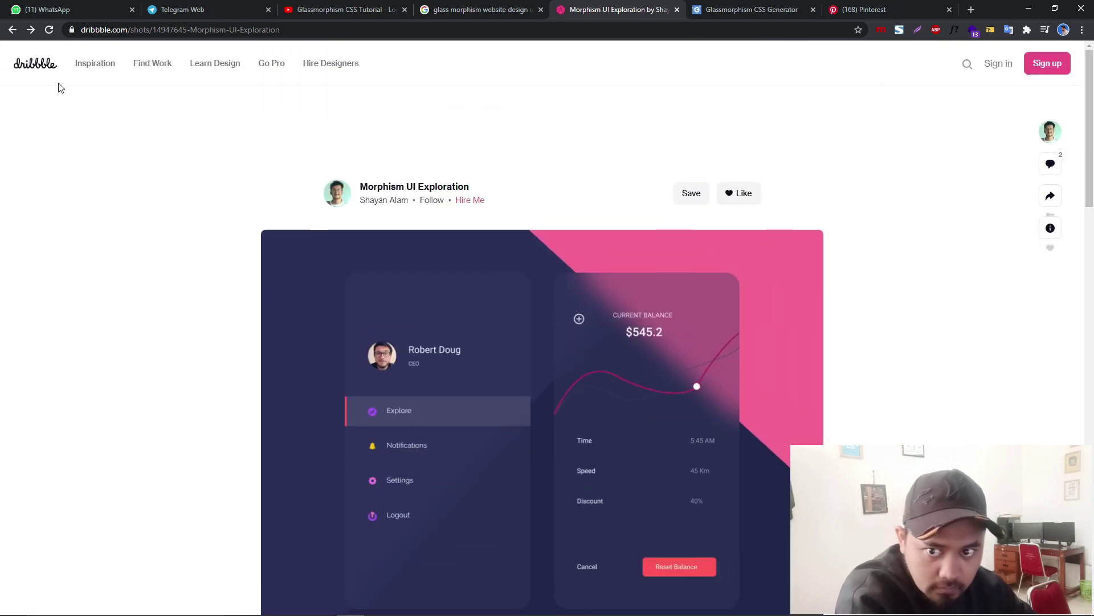
click(11, 30)
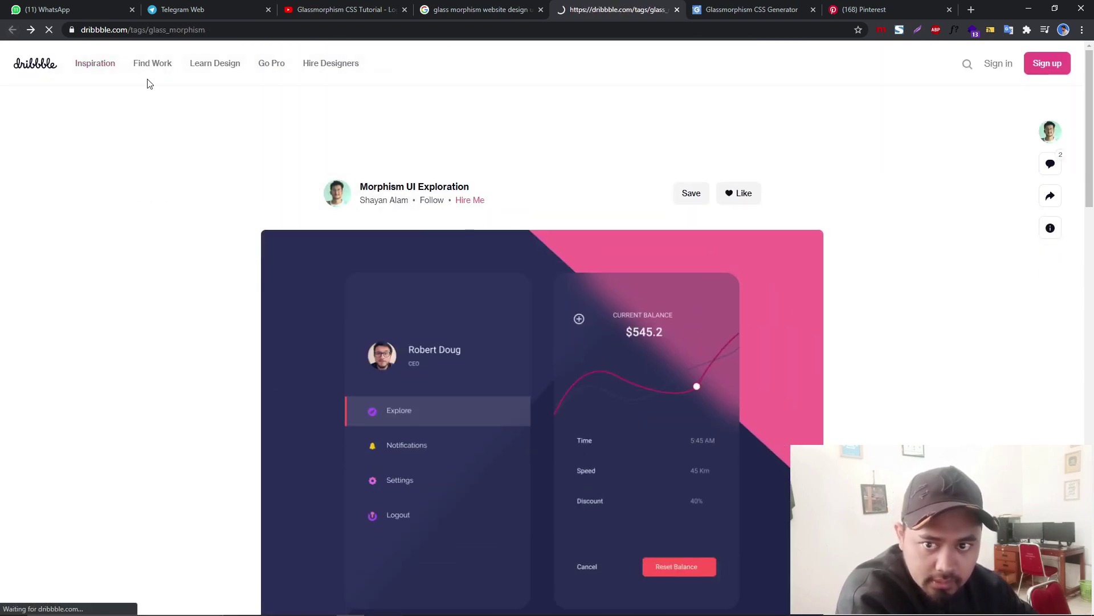
Step: View the shot Design of the Task app in glass morphism and close it
scroll(632, 213, down, 9)
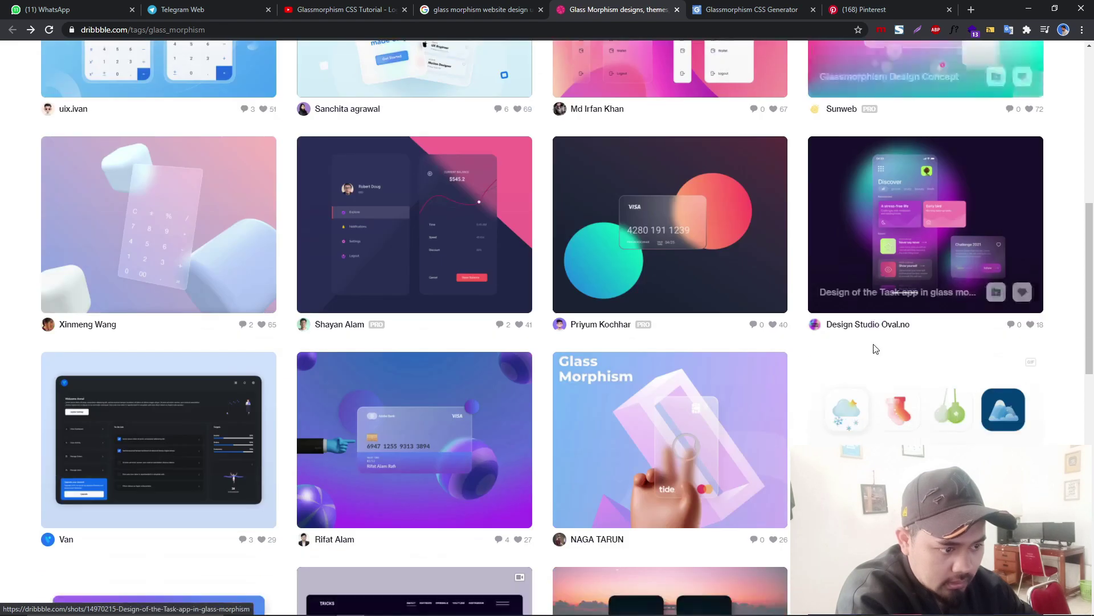
click(942, 201)
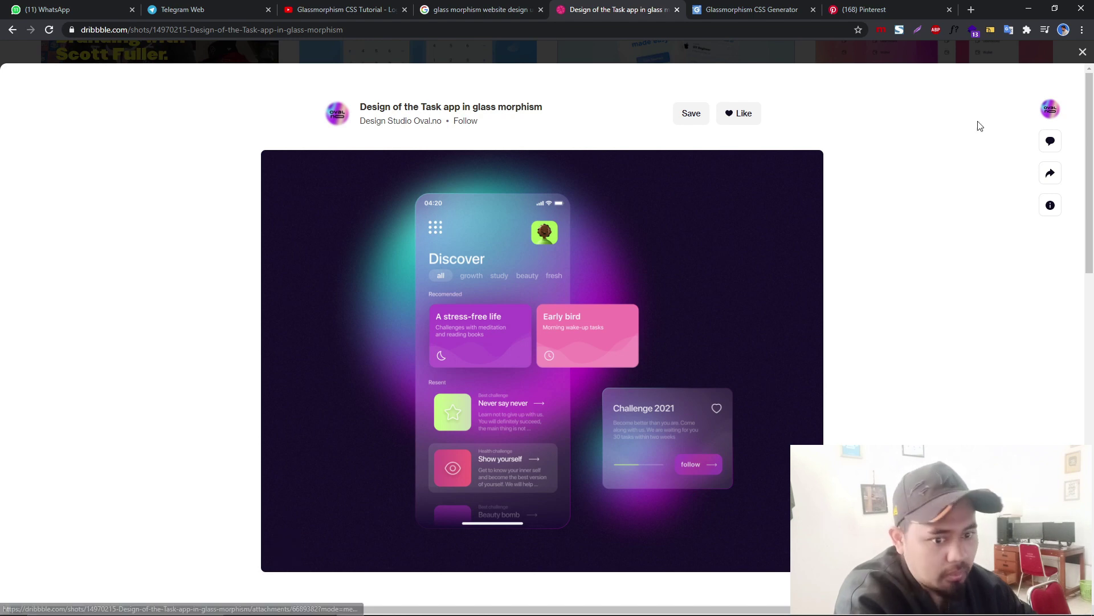
click(1083, 53)
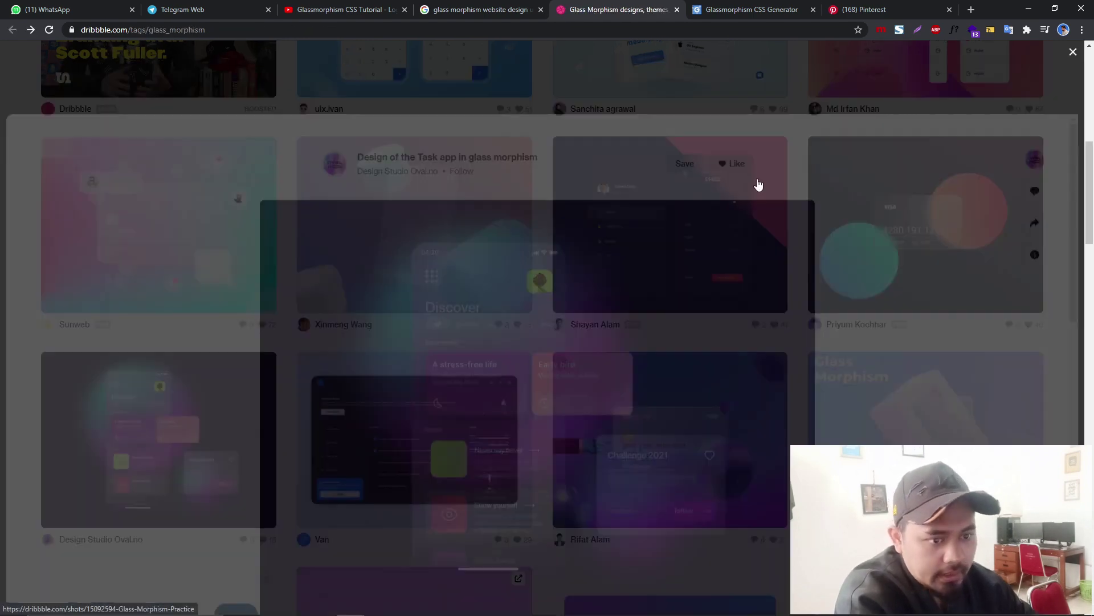
Step: Find the Covid Landing shot further down the listing, view it and close it
scroll(648, 277, down, 10)
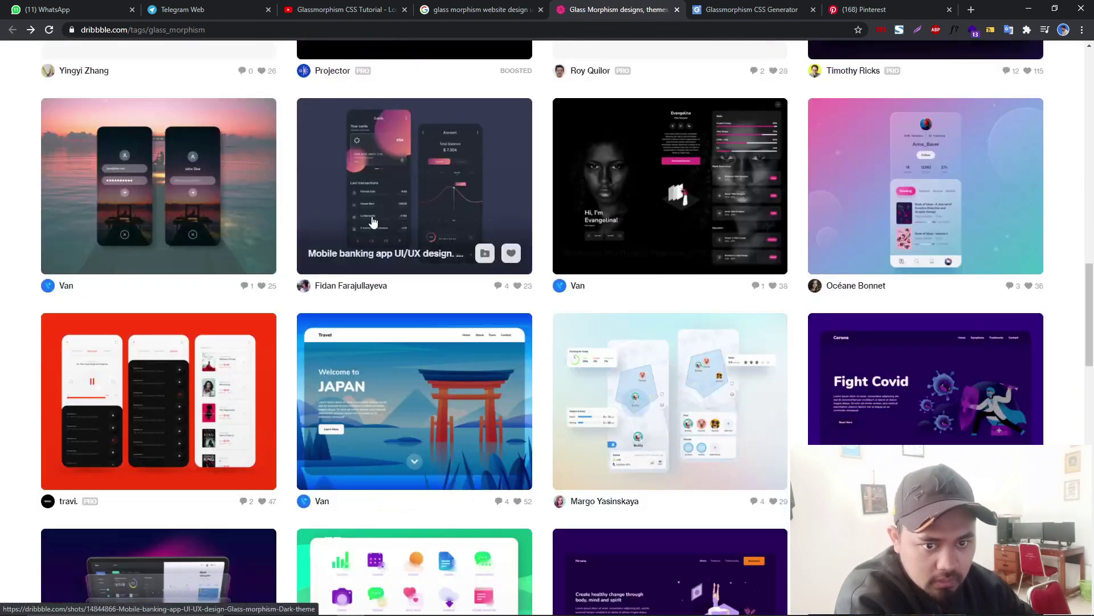
scroll(886, 310, down, 2)
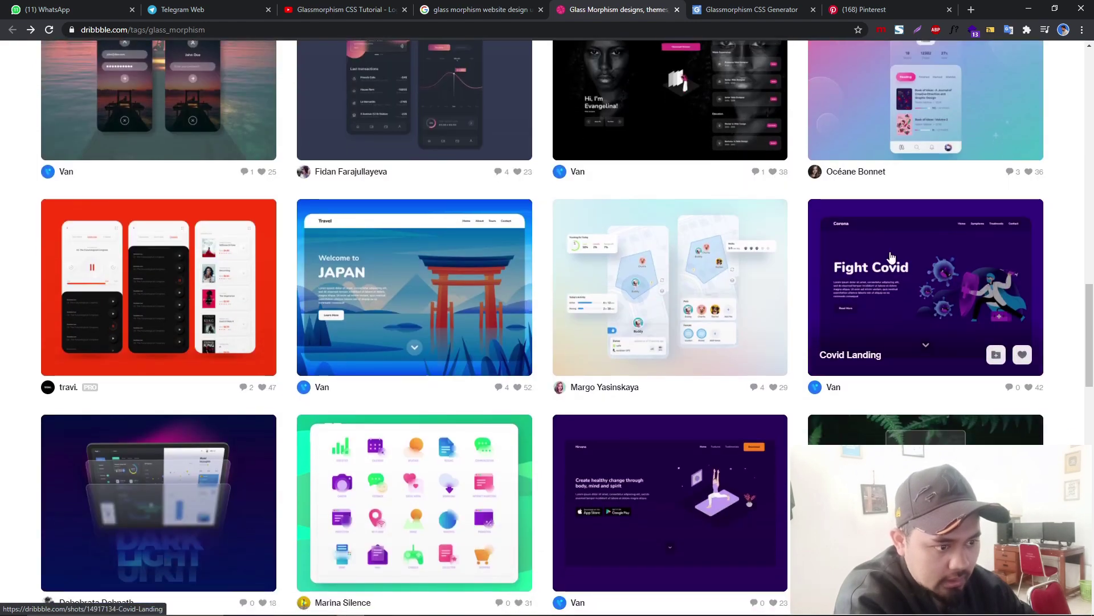
click(865, 316)
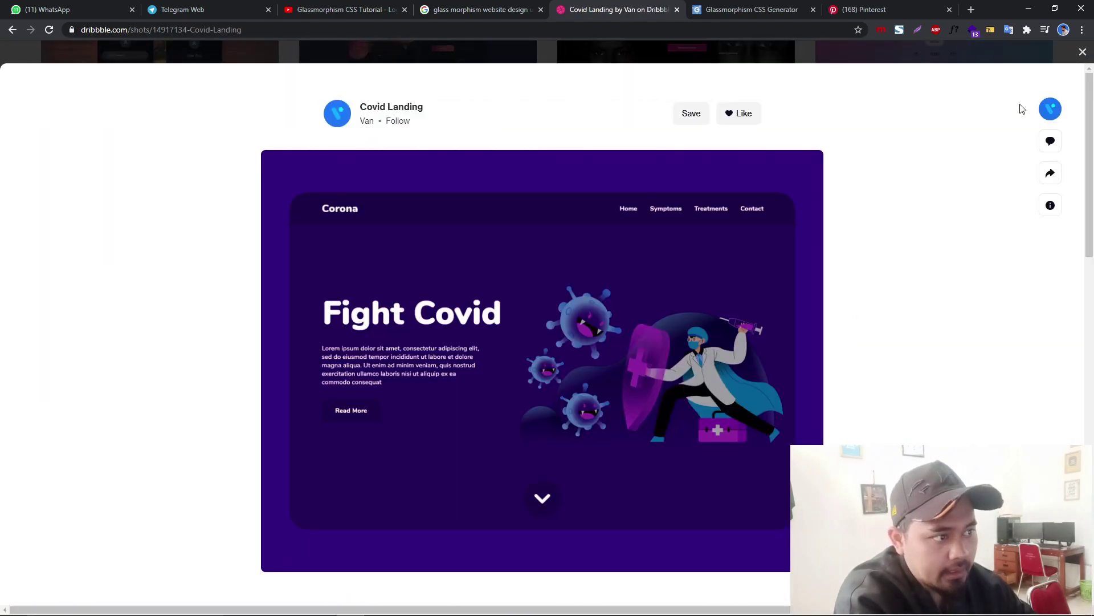
click(1082, 52)
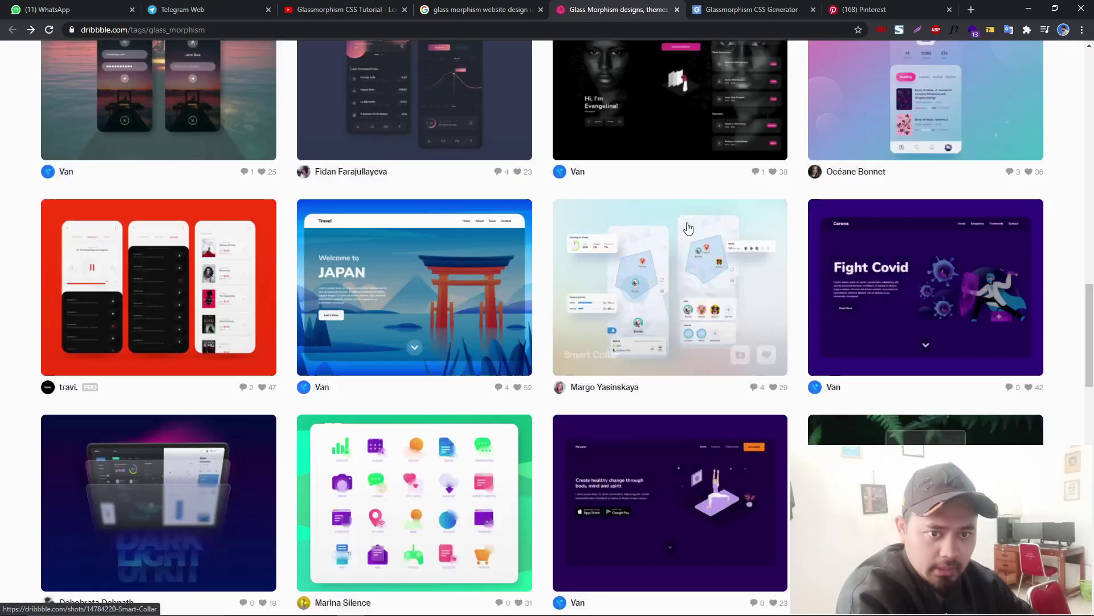
Step: View the Hero header - Glass morphism shot and return to the listing
scroll(661, 240, down, 3)
scroll(664, 252, down, 3)
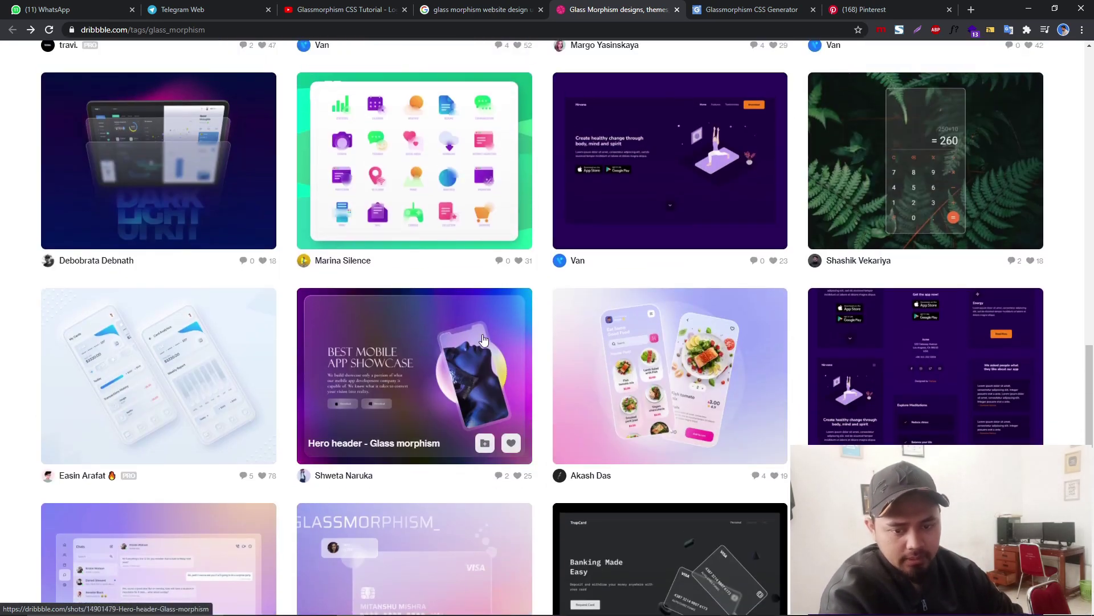
click(482, 338)
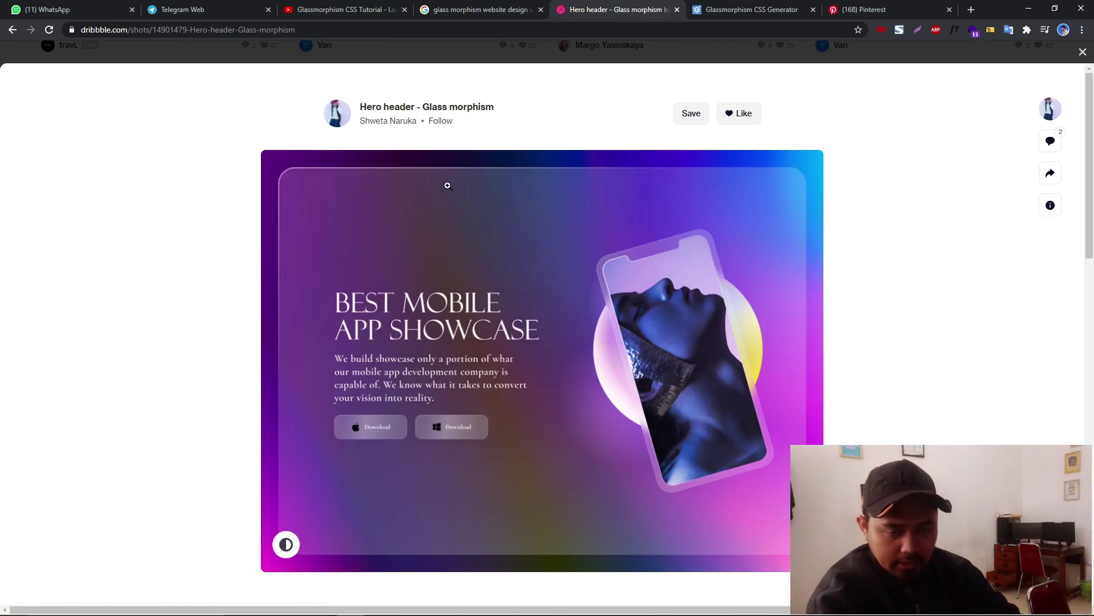
click(1082, 52)
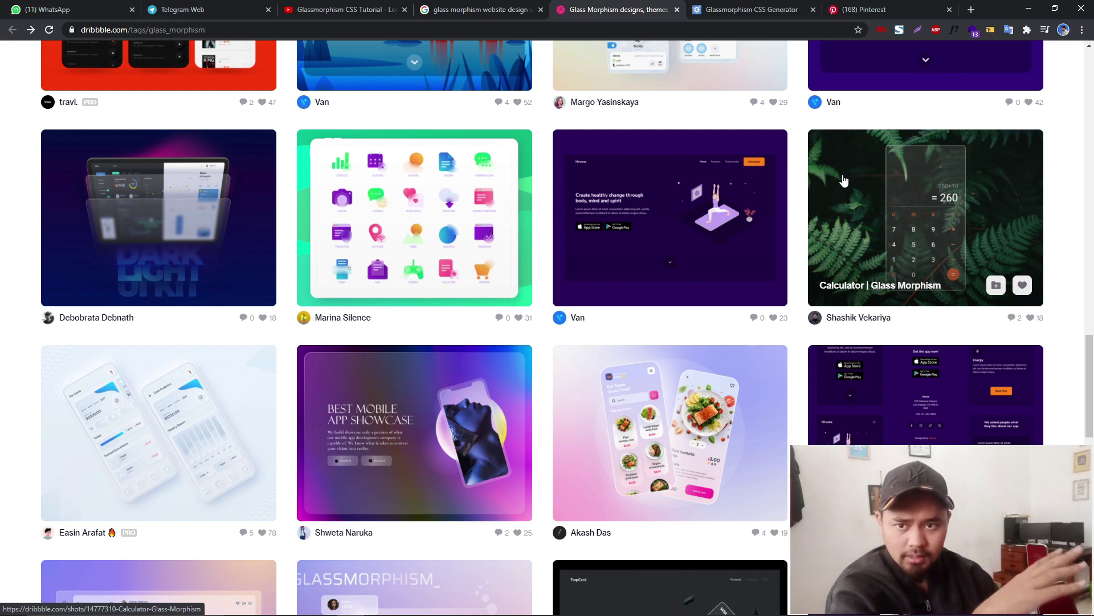
Step: Browse the remaining glass morphism card and app designs further down the listing
scroll(850, 245, down, 9)
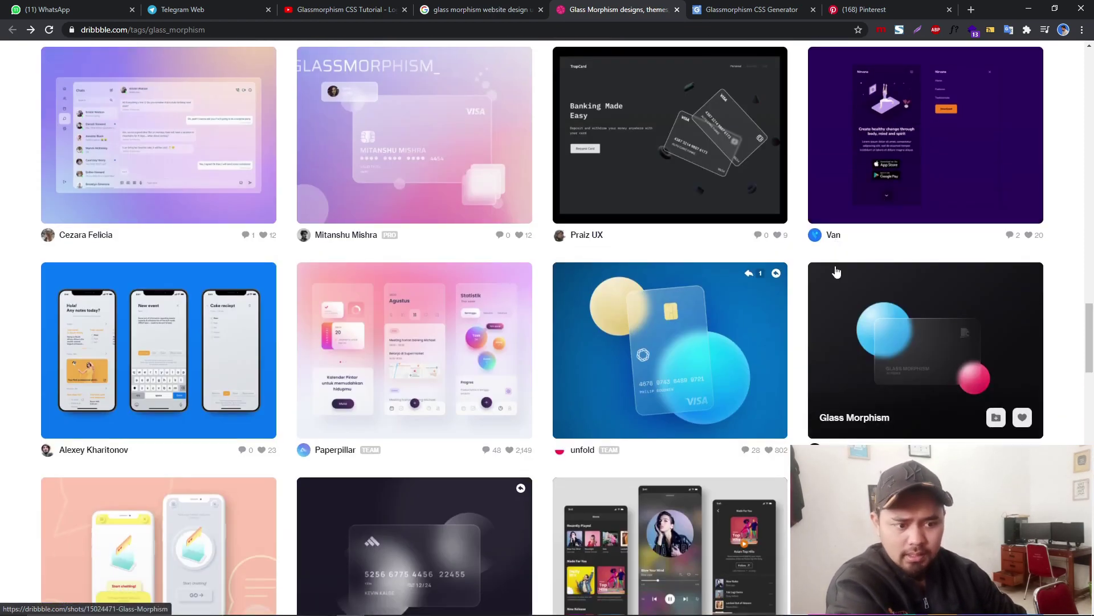
scroll(815, 297, down, 5)
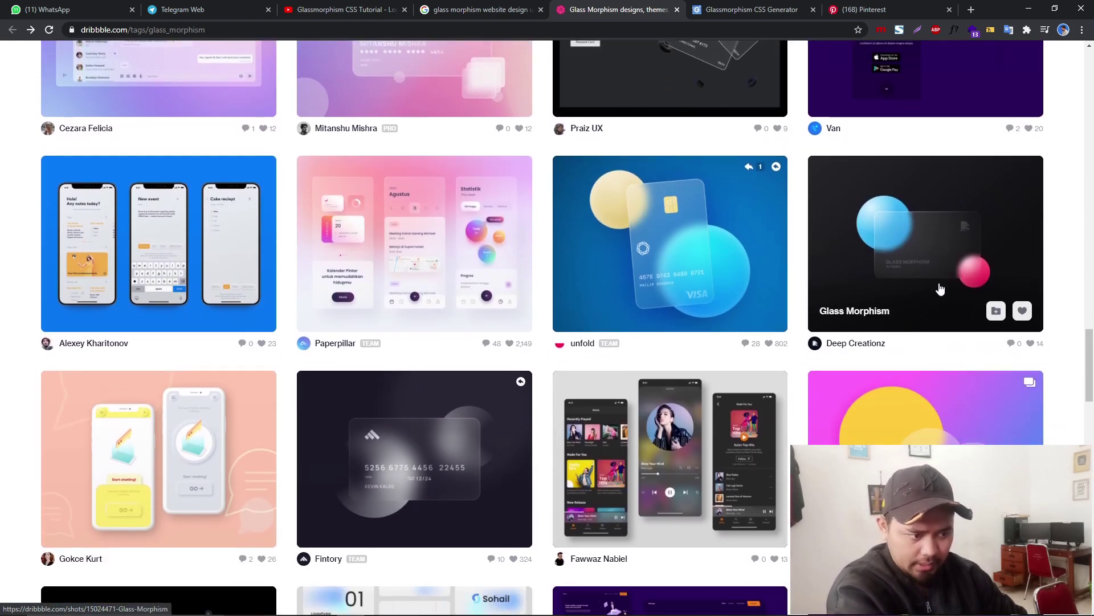
scroll(671, 257, down, 3)
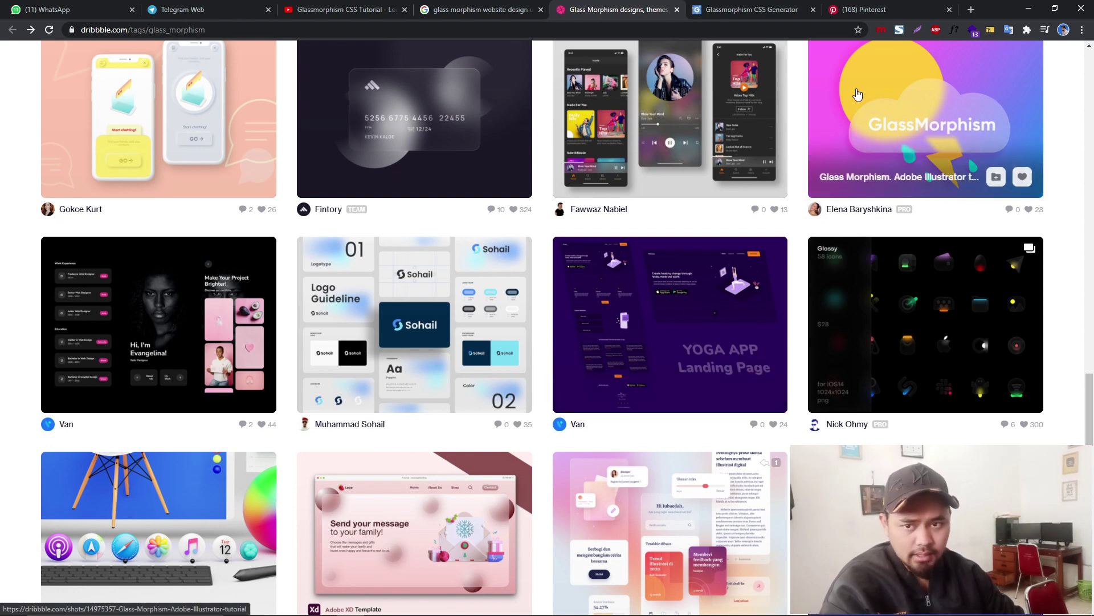
Step: Switch to the already open Glassmorphism CSS Generator page and enlarge its display by two zoom levels
click(849, 8)
click(773, 8)
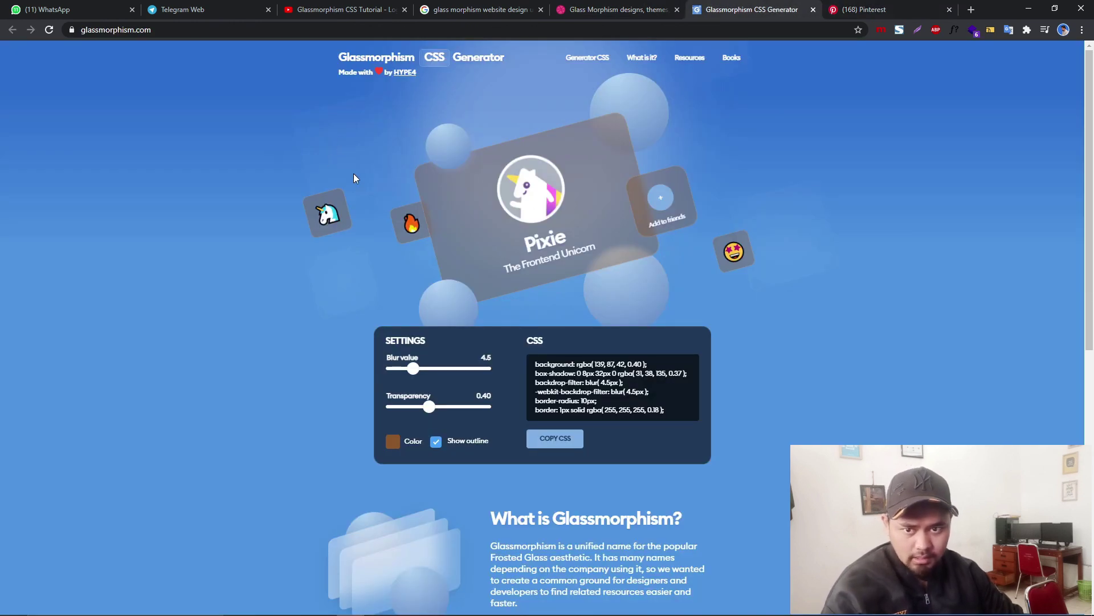
key(ctrl+plus)
key(ctrl+plus)
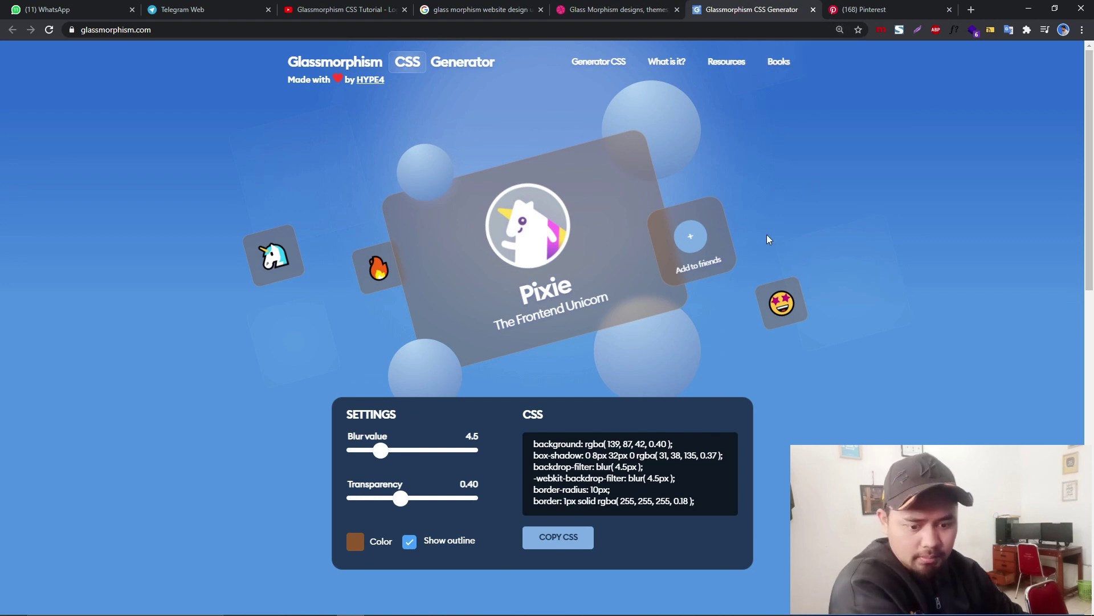
Step: Toggle the Show outline option off and on repeatedly to compare the glass card's border
click(410, 545)
click(410, 546)
double_click(411, 546)
click(413, 549)
click(413, 549)
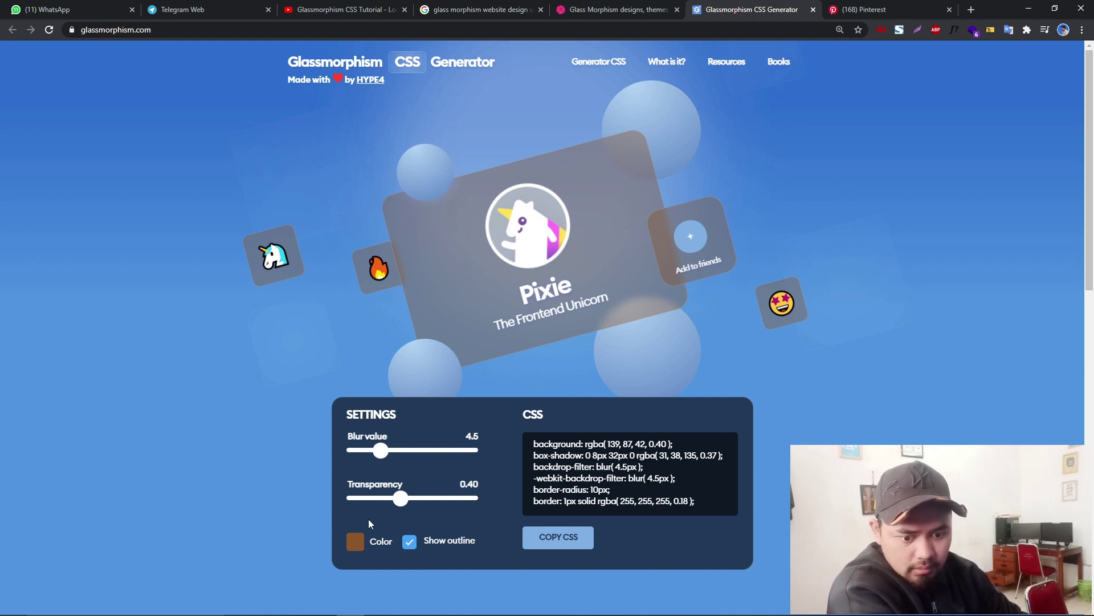
Step: Set the glass card's colour to white (FFFFFF) from the colour swatches
click(356, 545)
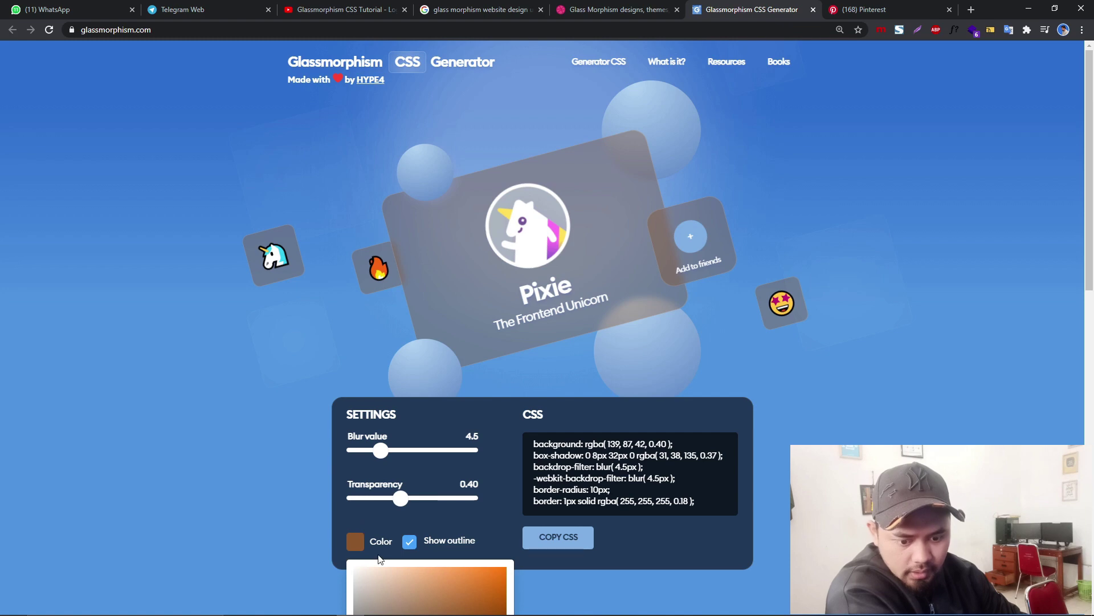
scroll(400, 417, down, 7)
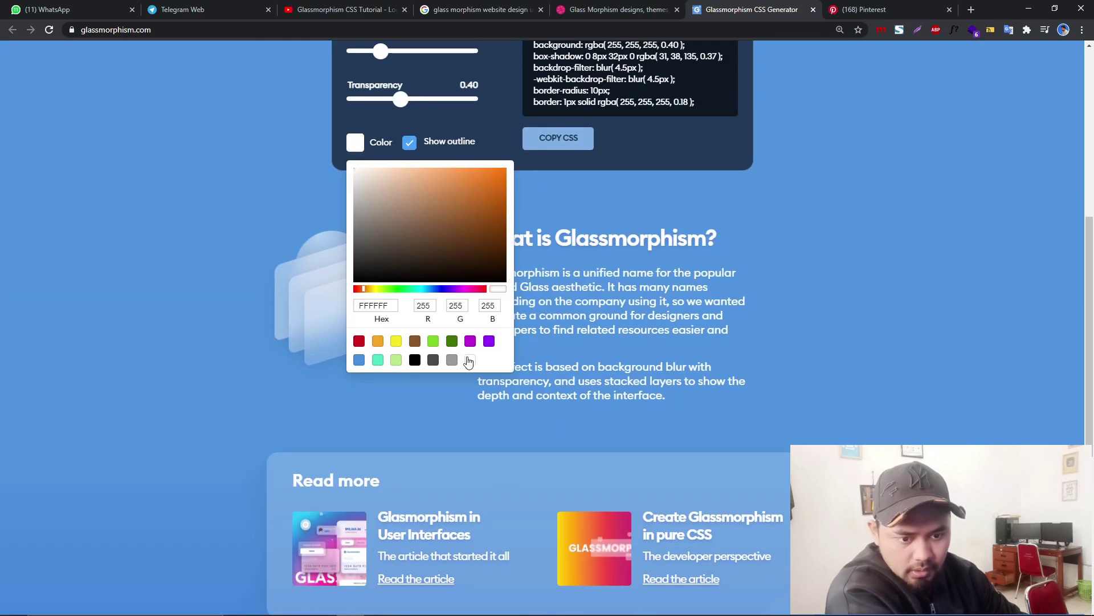
scroll(465, 368, up, 6)
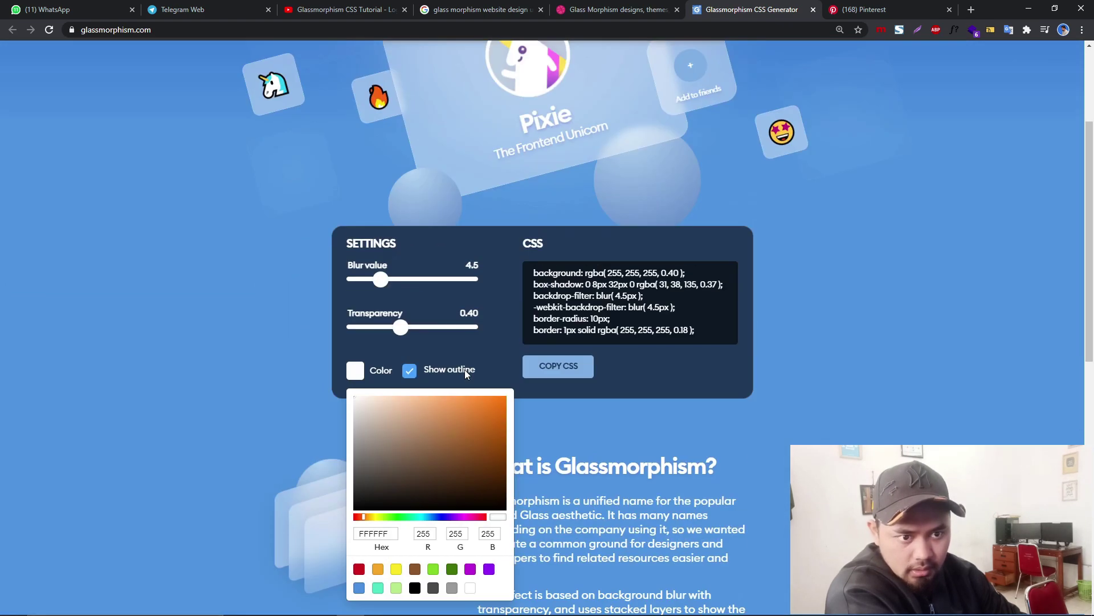
Step: Set the glass effect's blur value to 1.5 and its transparency to 0.30
click(386, 402)
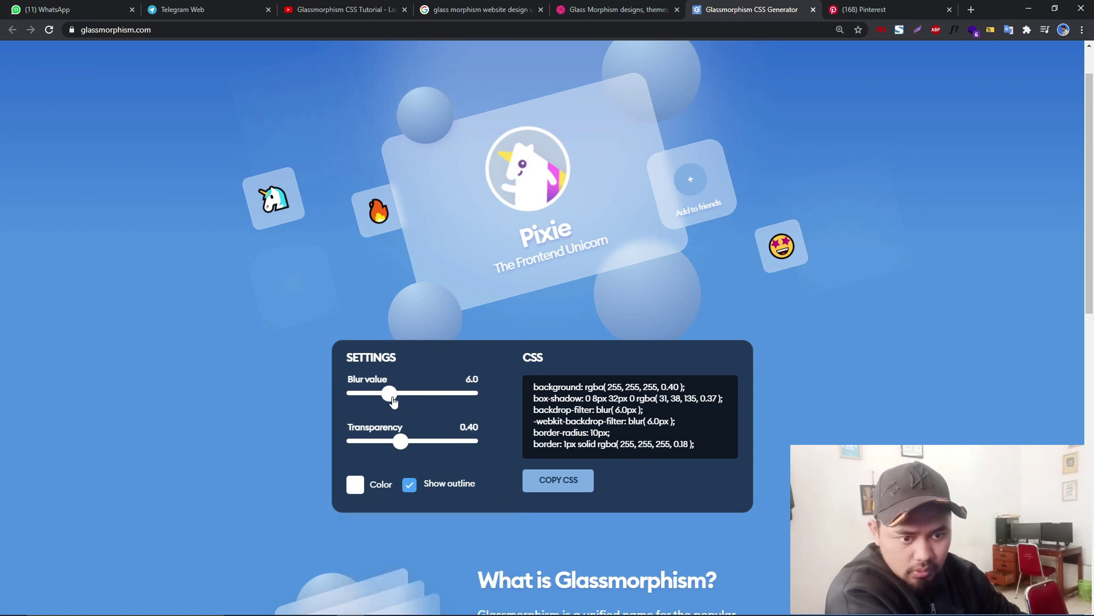
drag(355, 393, 391, 460)
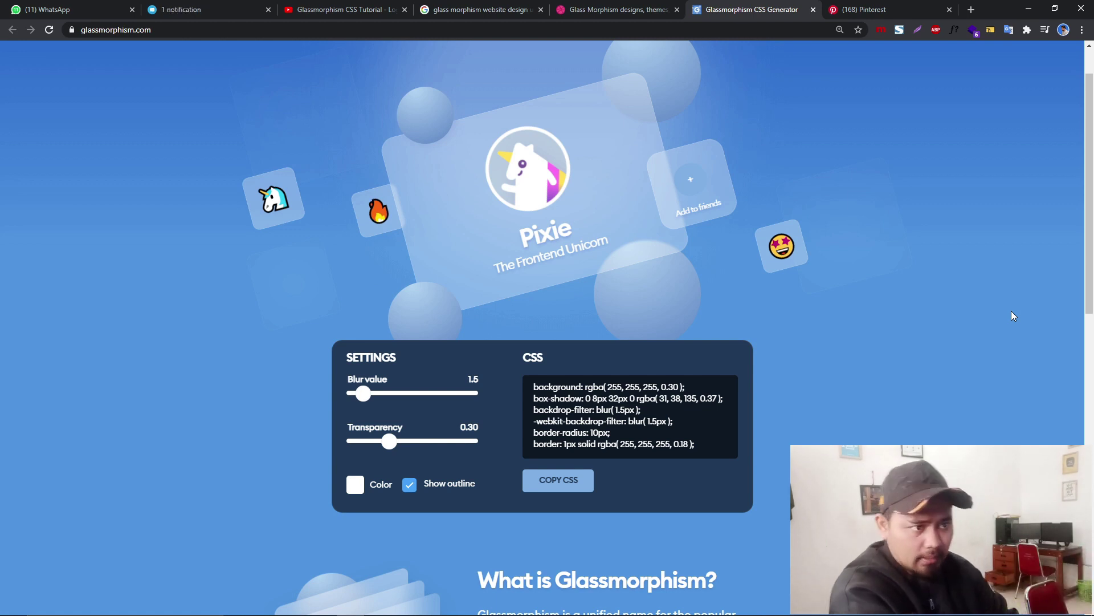
Step: Load melancongku.com in the browser tab that currently shows Pinterest
key(ctrl+Tab)
click(774, 31)
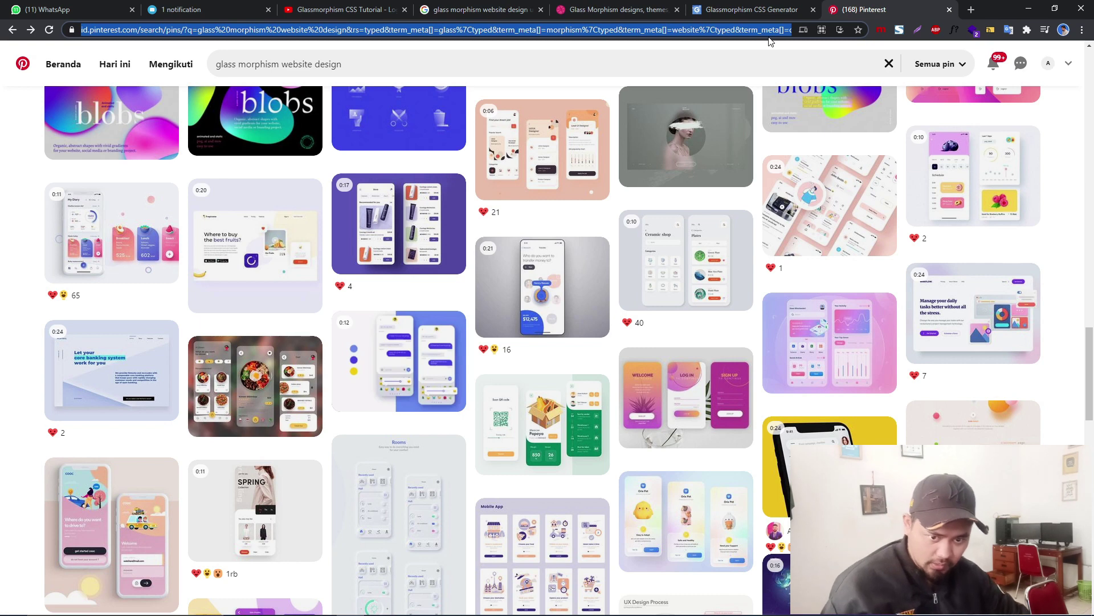
text(melancongku.com)
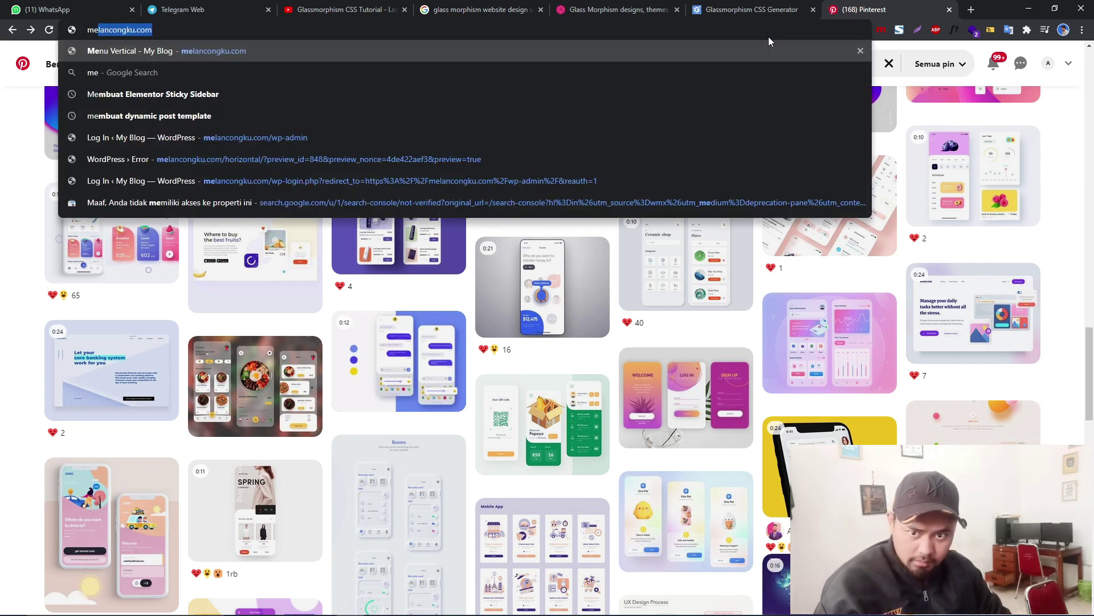
key(Return)
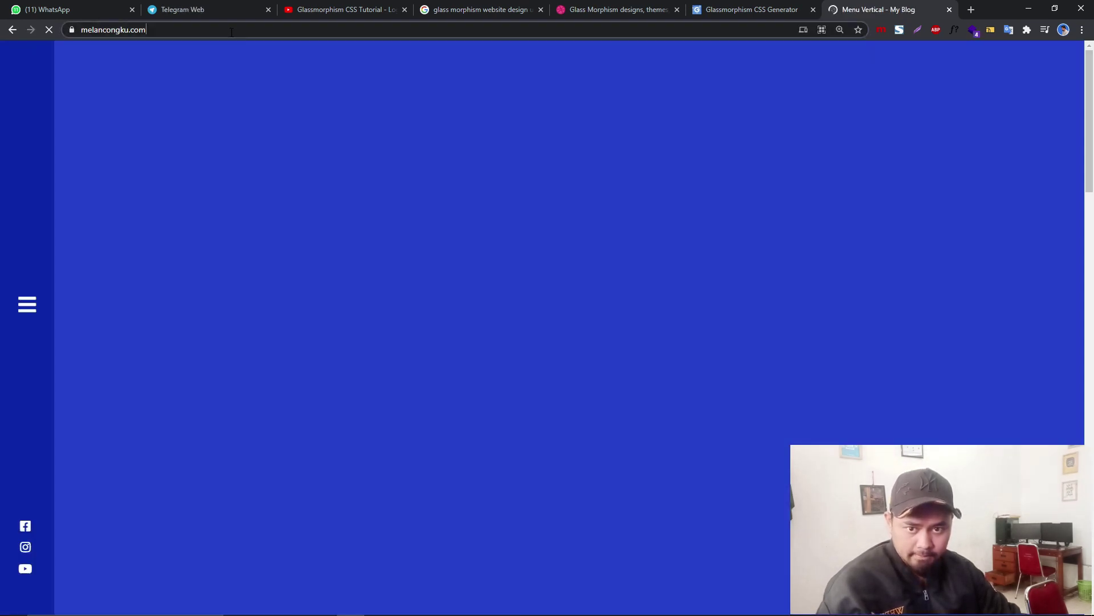
text(//)
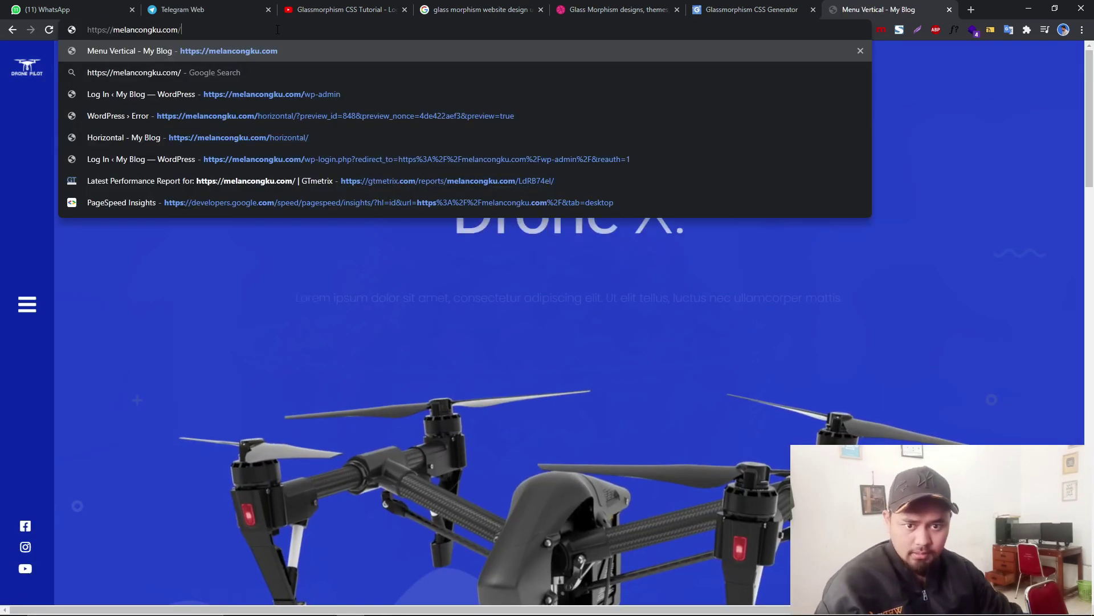
click(296, 74)
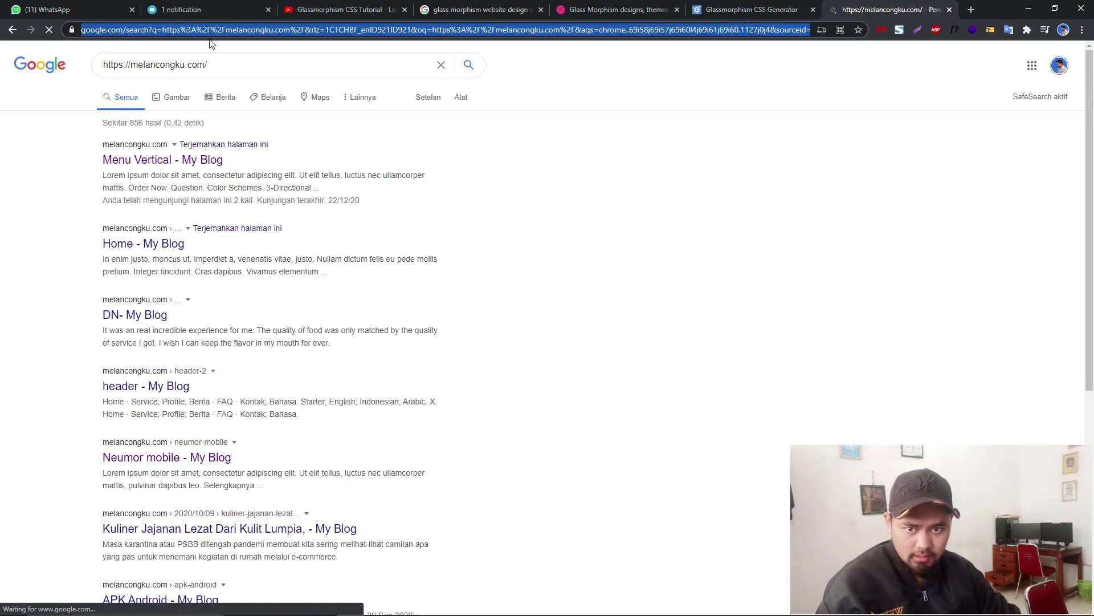
click(156, 154)
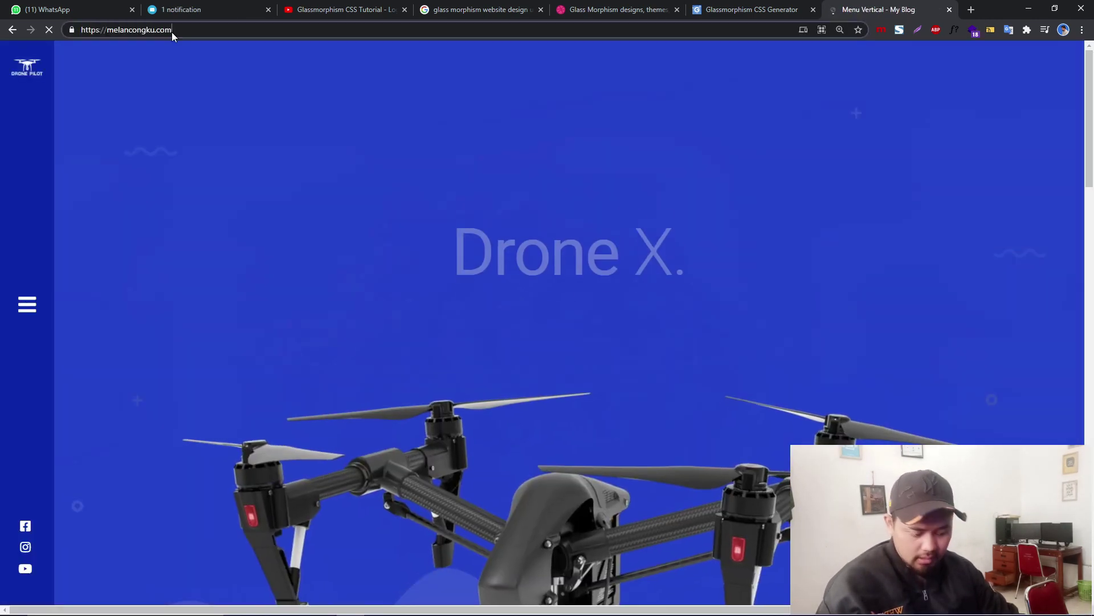
Step: Open the wp-admin page of melancongku.com and log in with the prefilled administrator credentials
click(172, 32)
click(251, 98)
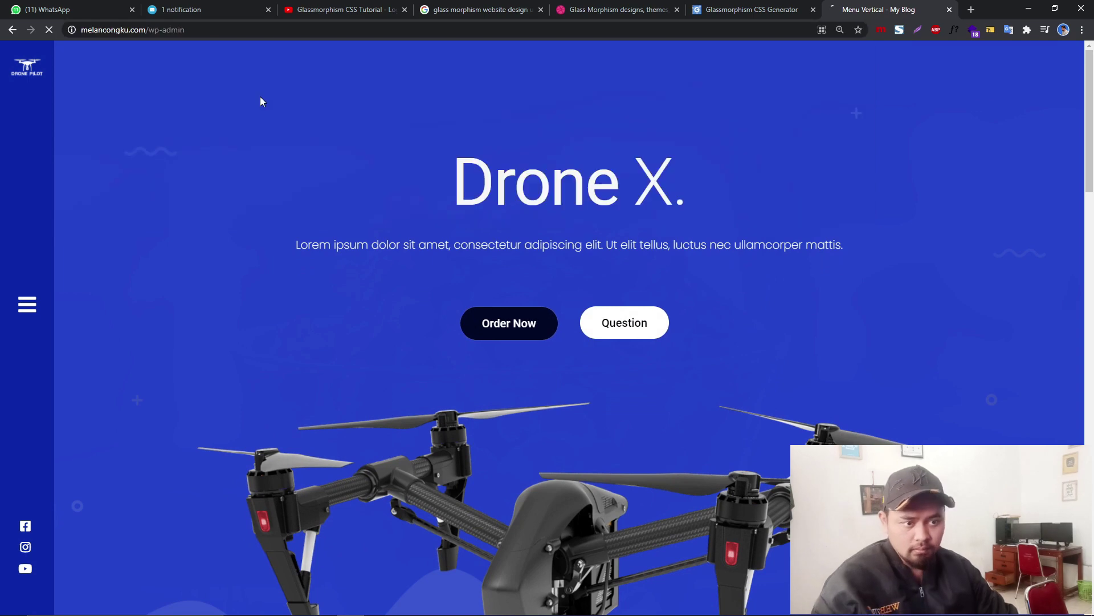
click(604, 10)
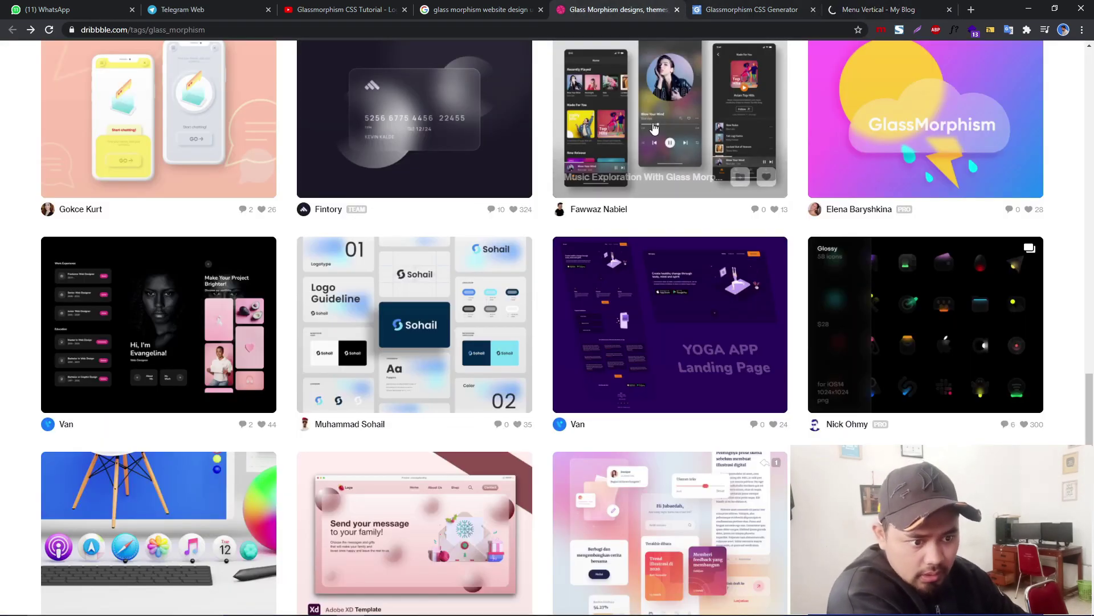
scroll(538, 350, down, 4)
click(858, 7)
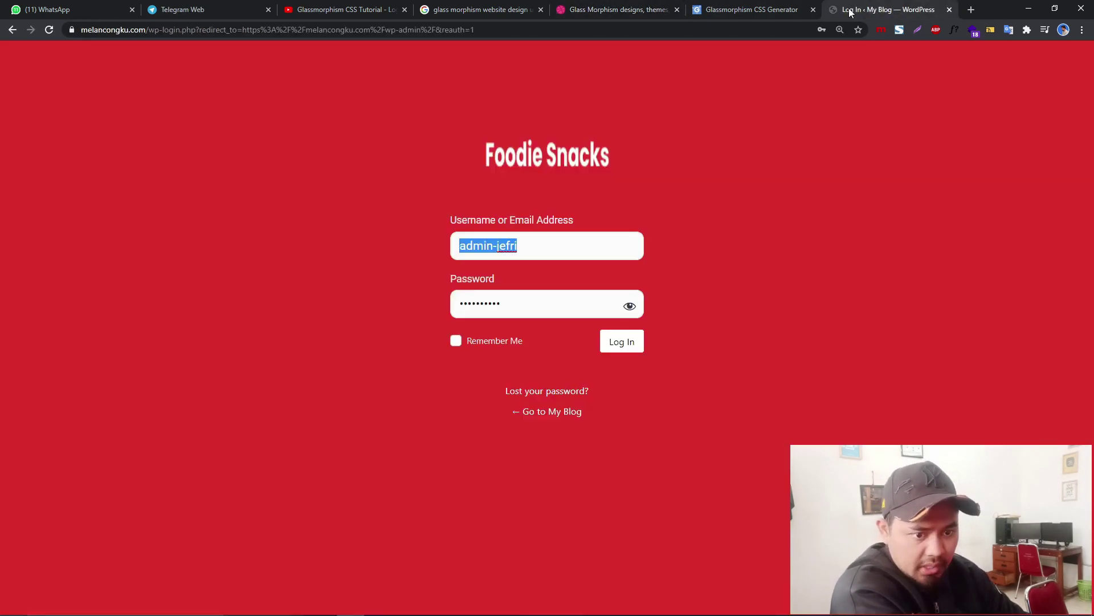
click(627, 344)
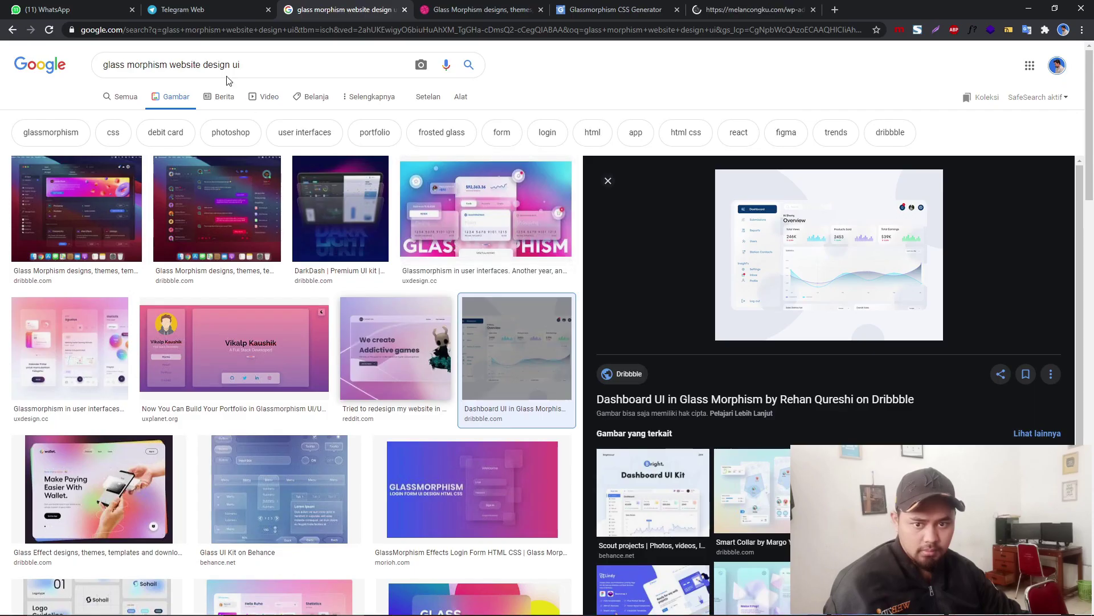
Step: Copy the words "glass morphism" from the query of the Google image search
click(164, 64)
drag(167, 66, 84, 72)
key(ctrl+c)
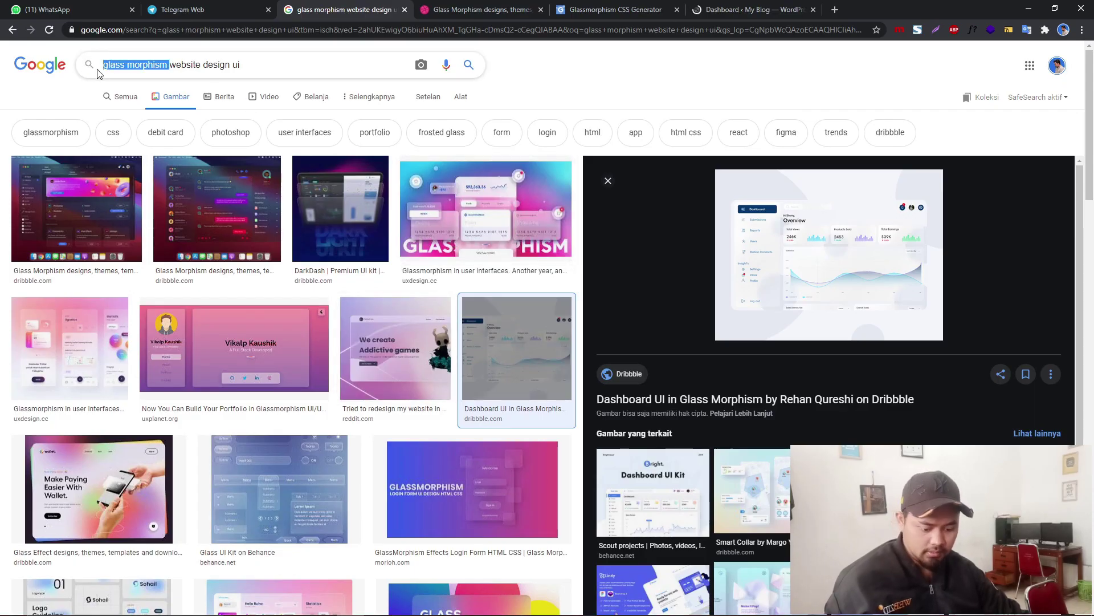
Step: Add a new WordPress page, paste "glass morphism" as its title and publish it
click(756, 10)
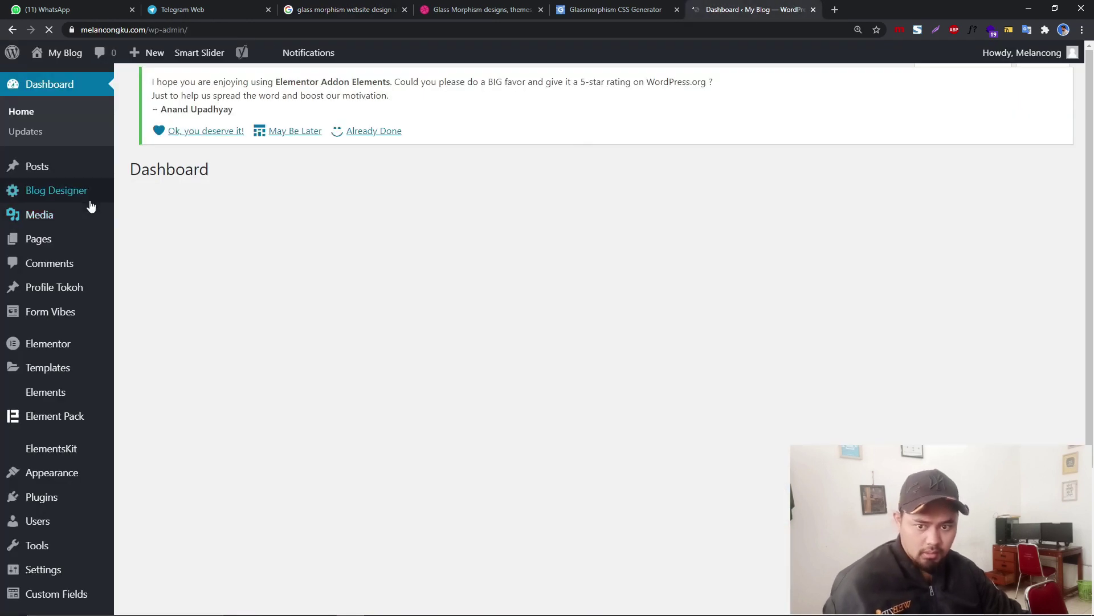
click(55, 240)
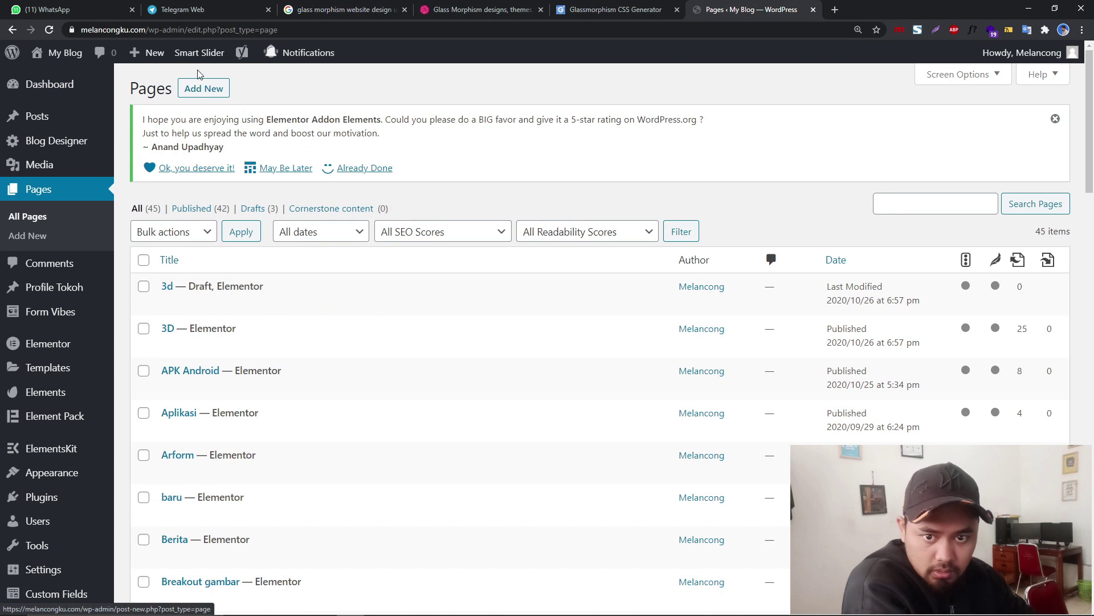
click(202, 89)
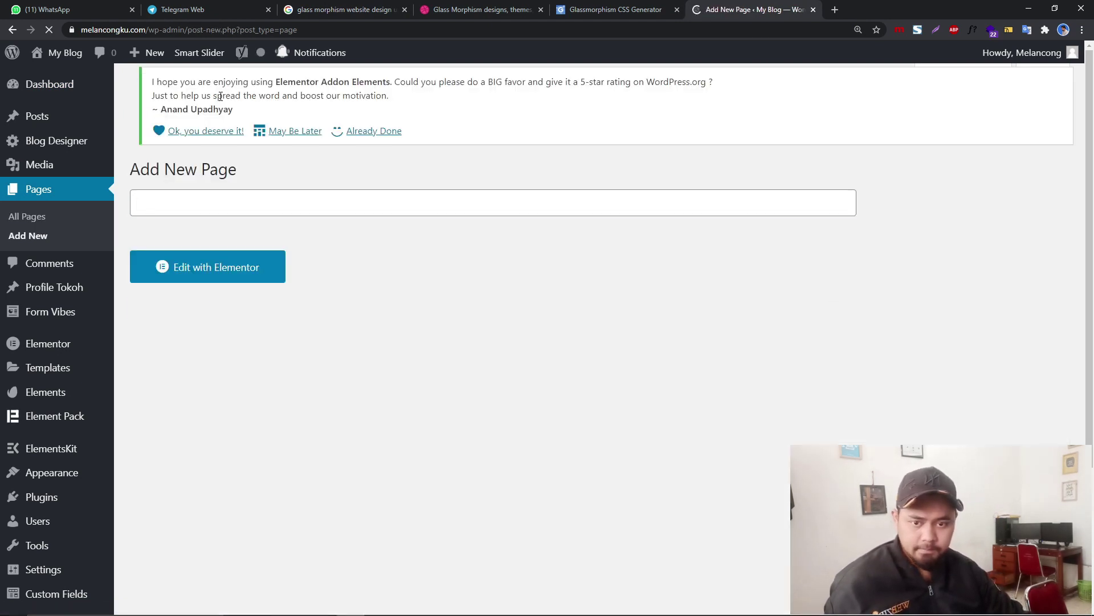
key(ctrl+v)
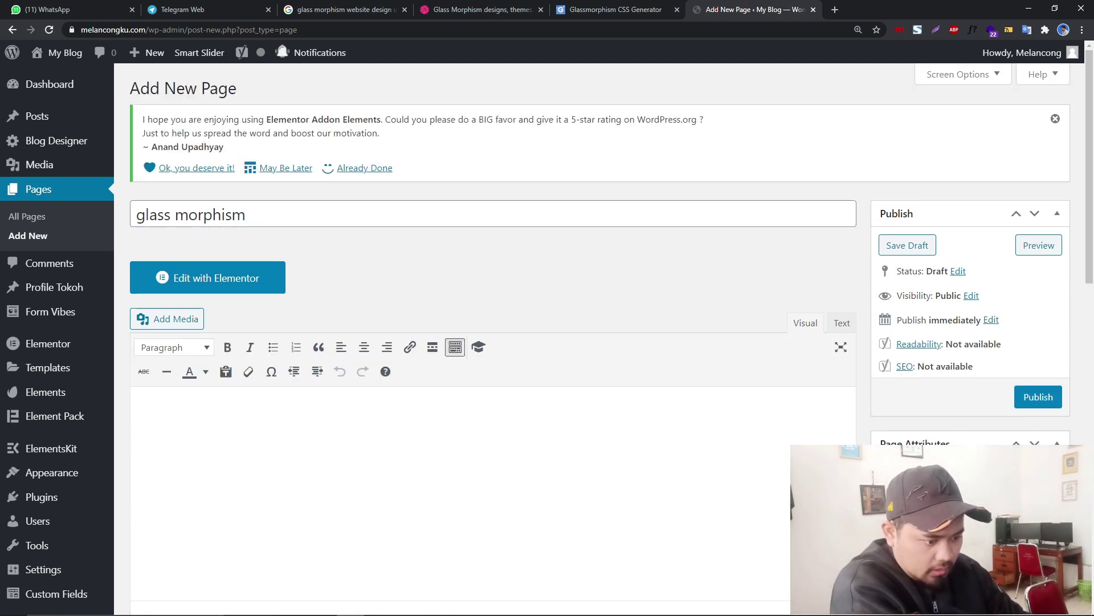
click(1032, 399)
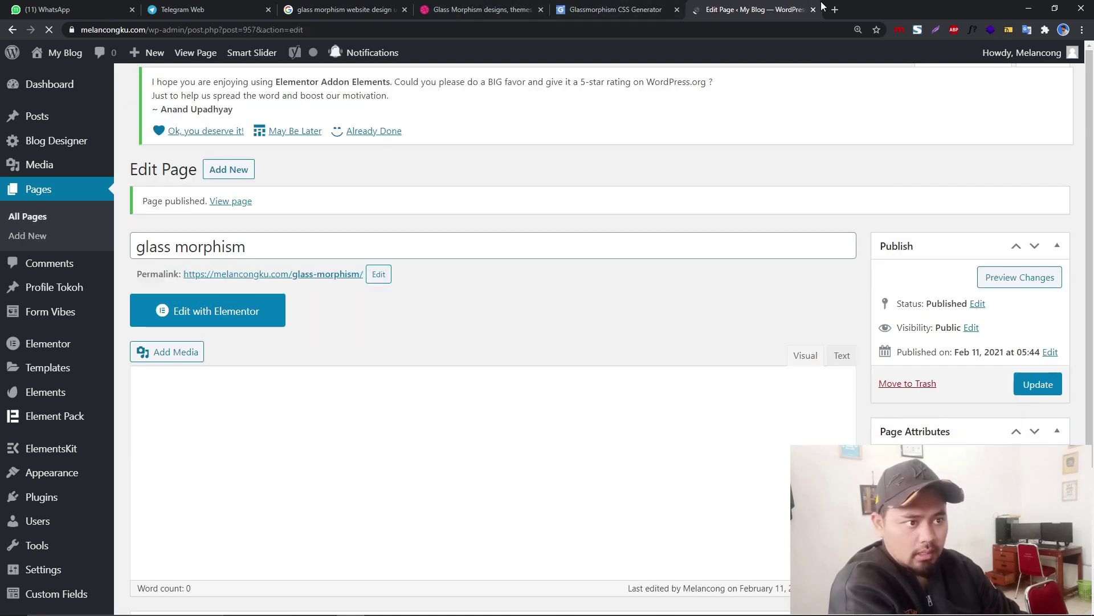
Step: Search Google for "baground" in a new browser tab
click(835, 10)
text(b)
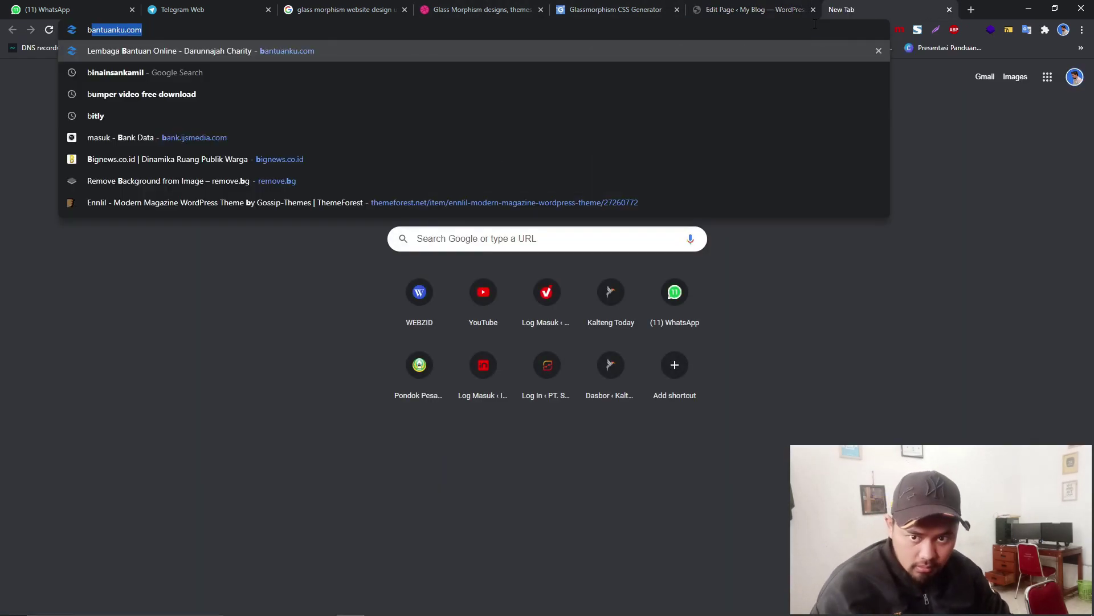
text(exk)
key(BackSpace)
key(BackSpace)
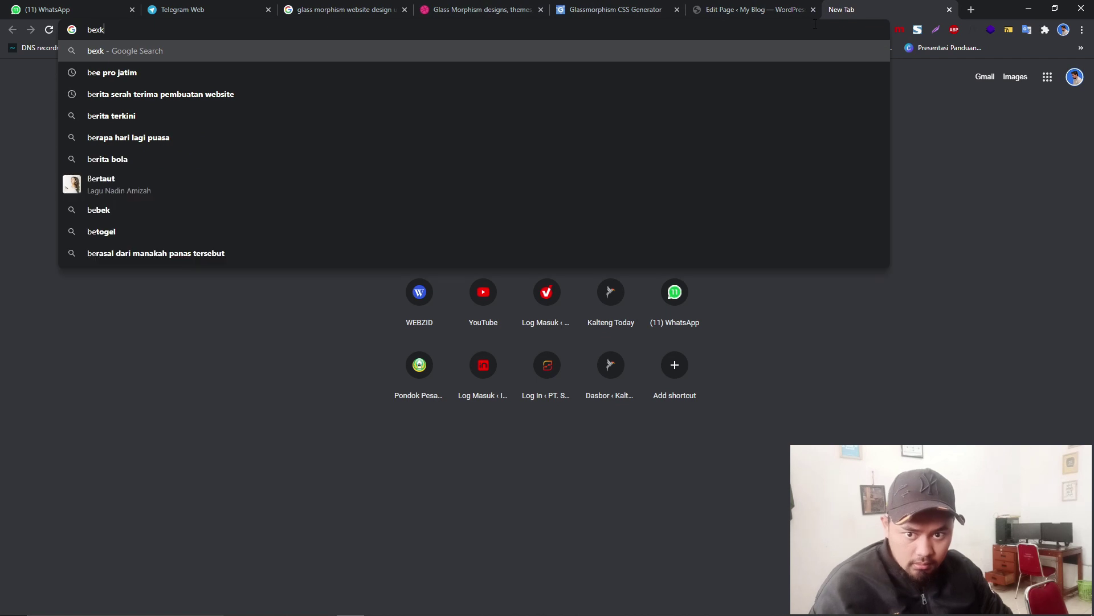
text(acr)
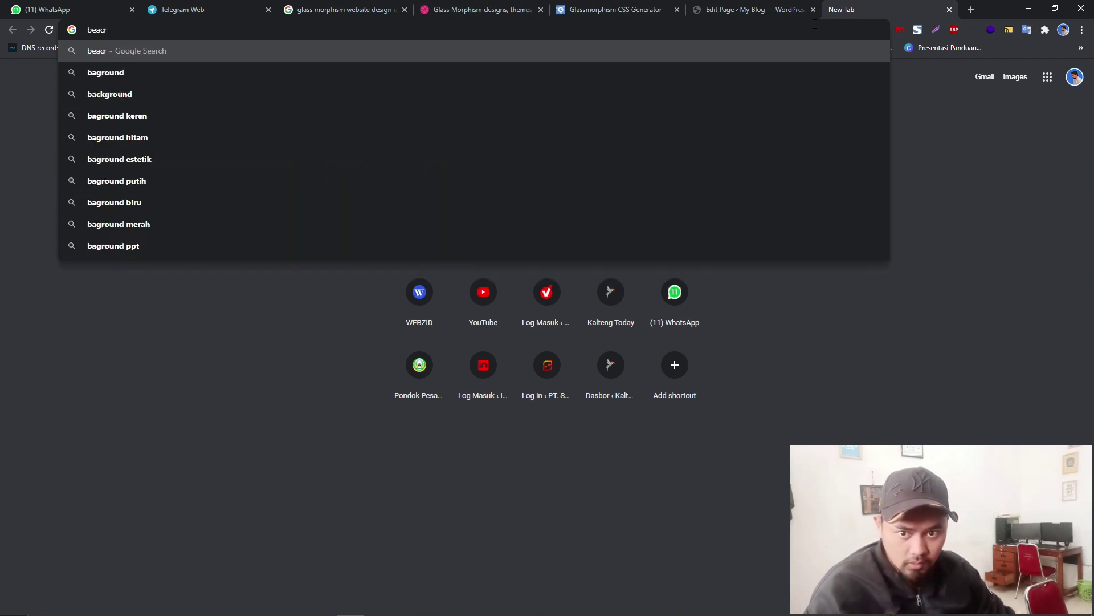
click(183, 72)
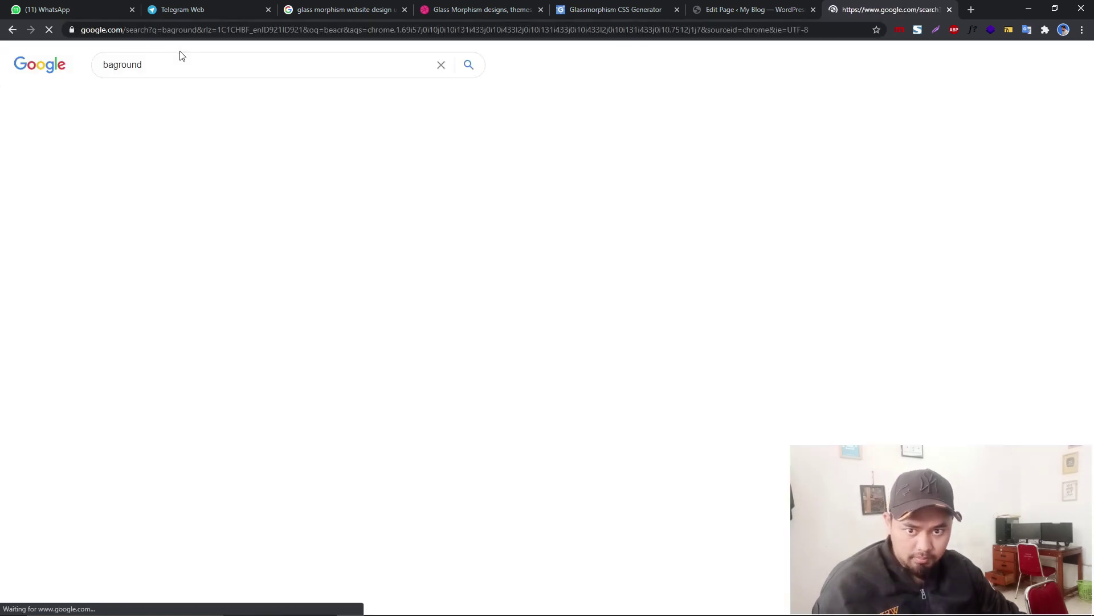
Step: Refine the Google search to "background glass morphism" and switch to the image results
click(189, 66)
text(glass morphism)
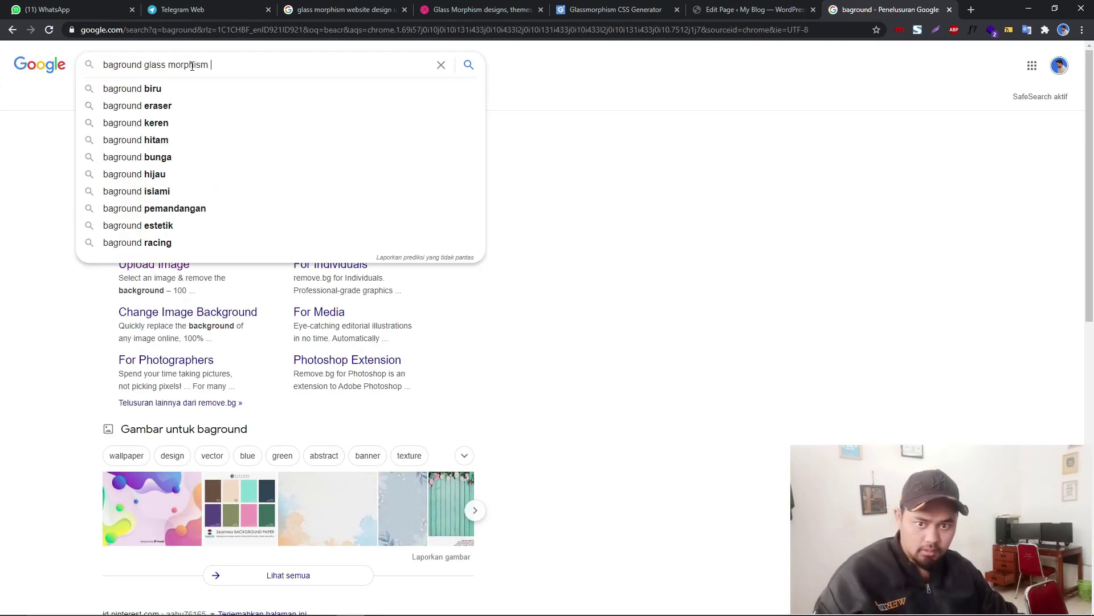
key(Return)
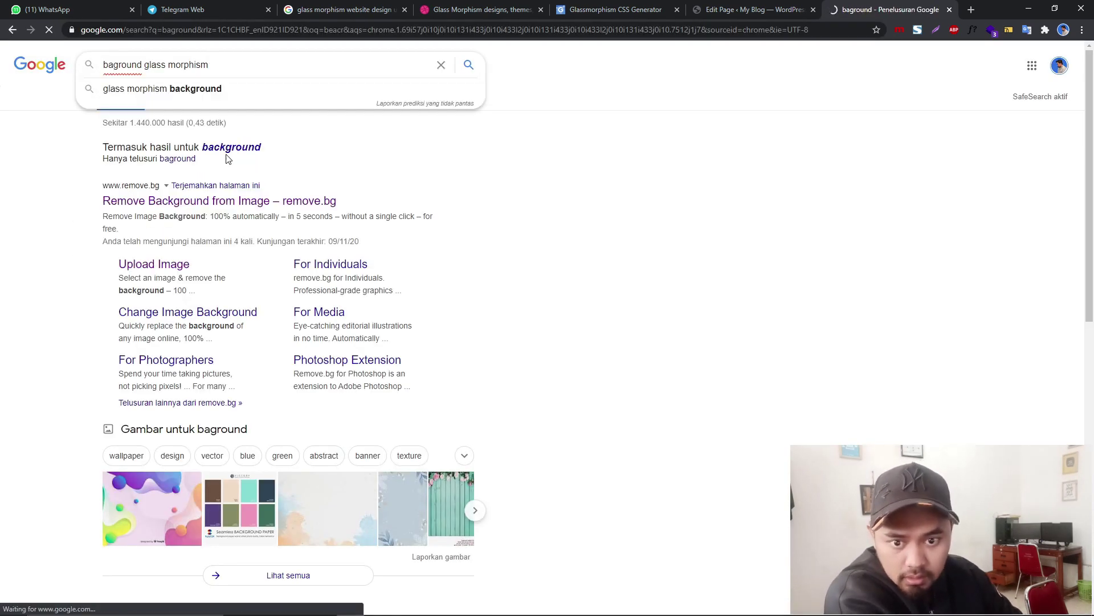
click(226, 149)
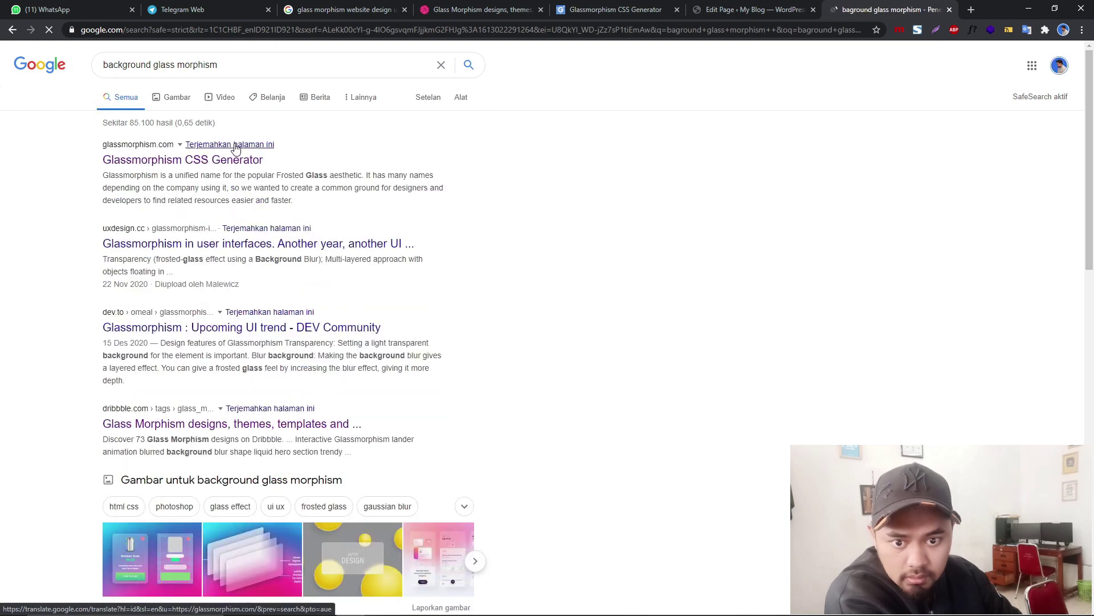
click(177, 98)
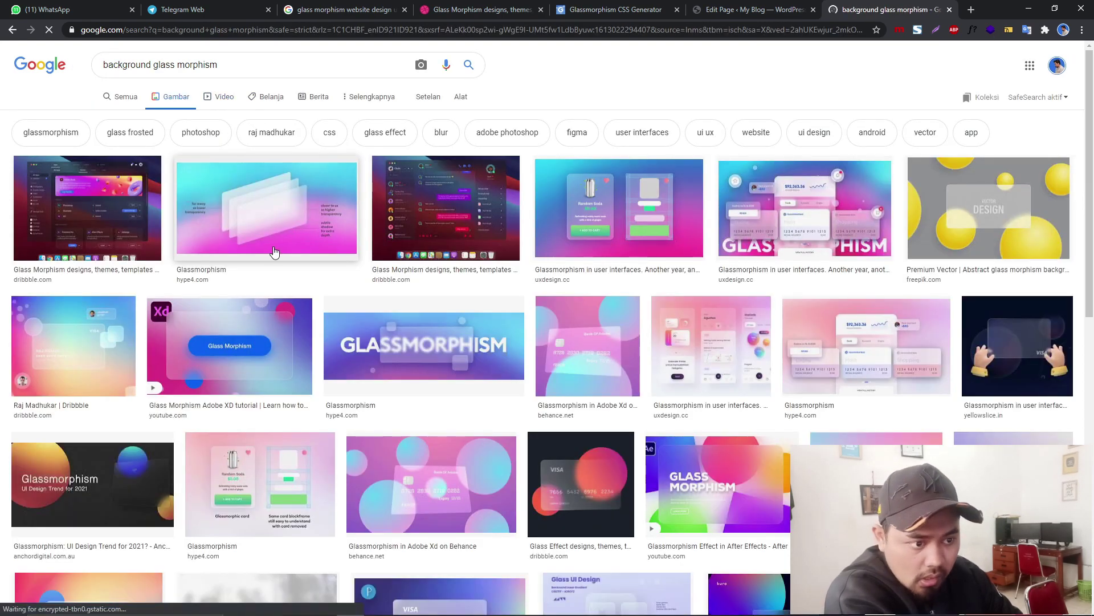
Step: Return to the published glass morphism page and open it for editing with Elementor
scroll(499, 277, down, 2)
scroll(505, 279, down, 4)
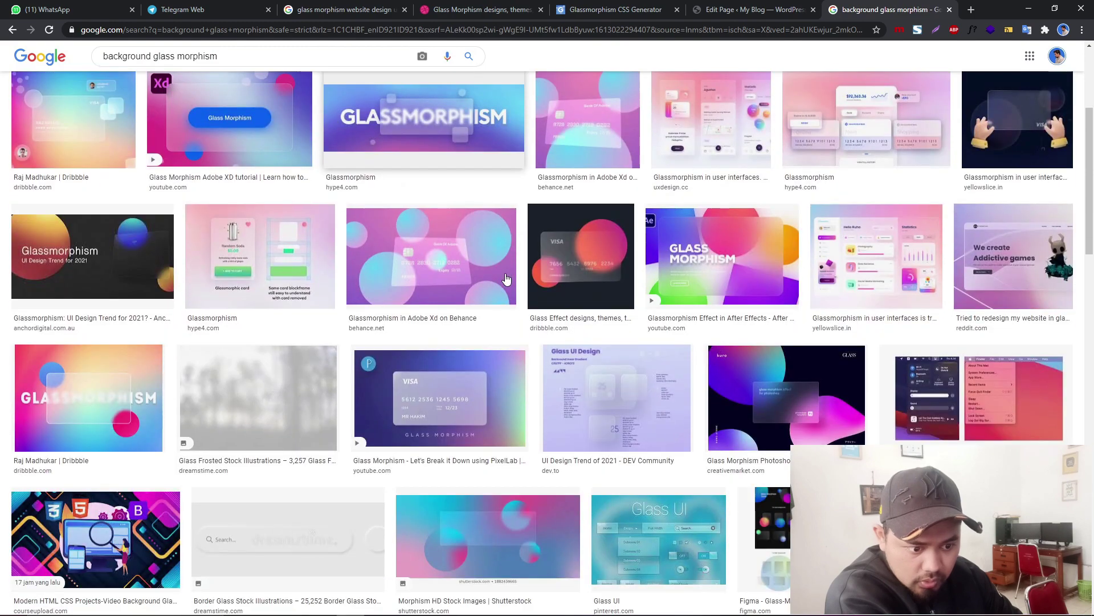
click(769, 7)
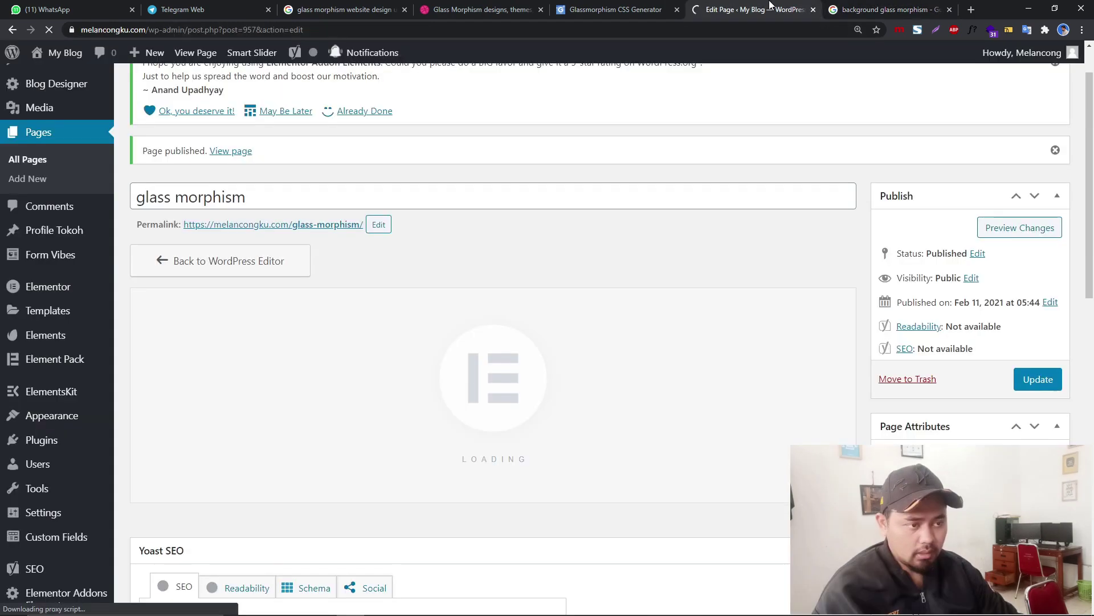
Step: Browse the "background glass morphism" image results for a suitable page background
click(876, 8)
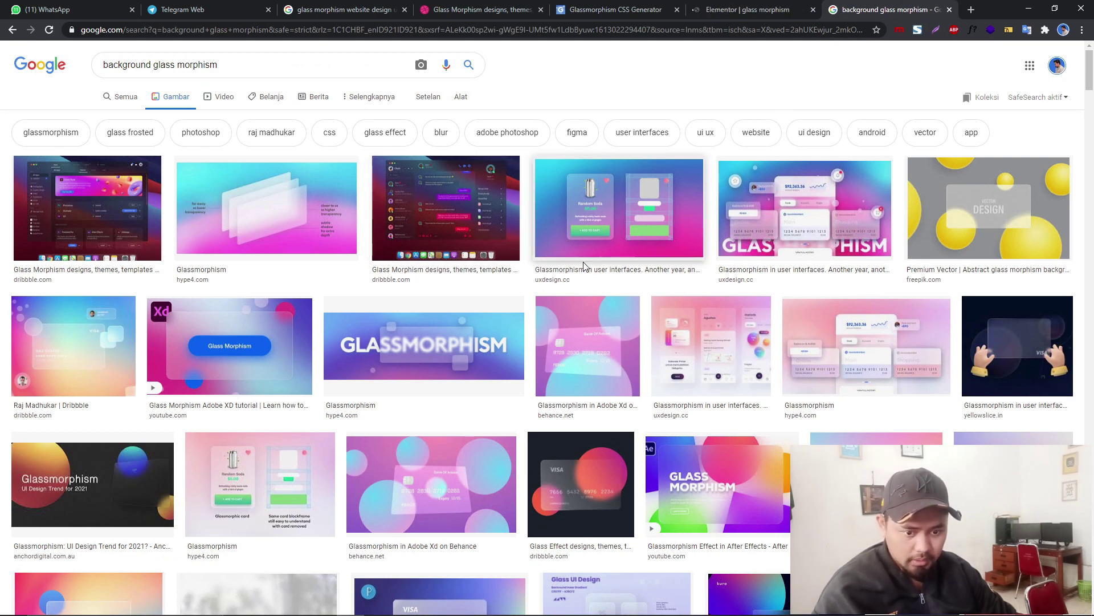
scroll(584, 266, down, 2)
scroll(589, 278, down, 1)
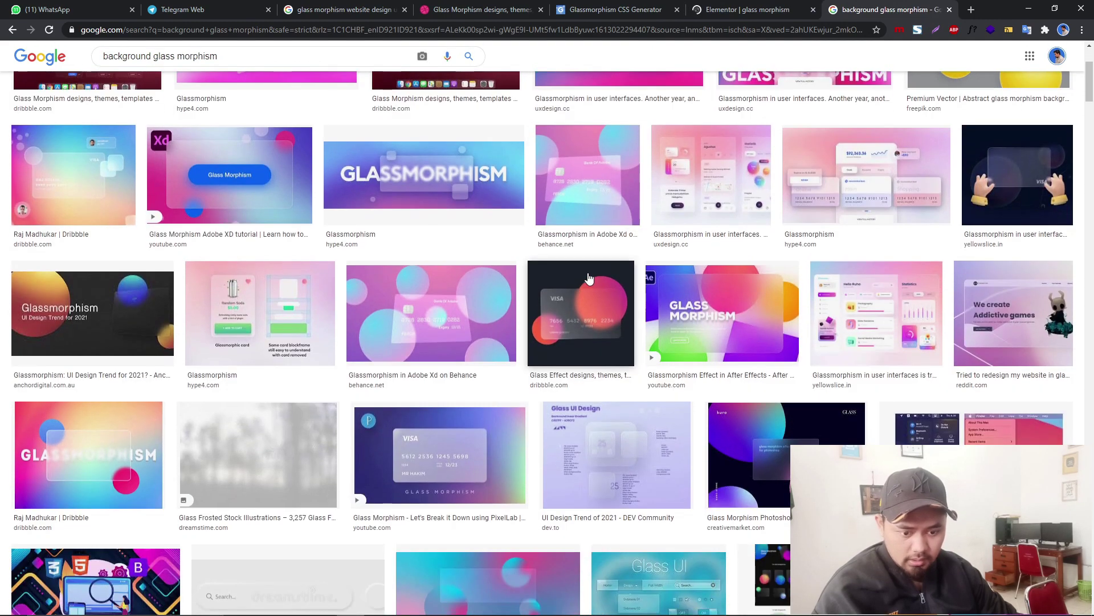
scroll(589, 278, down, 5)
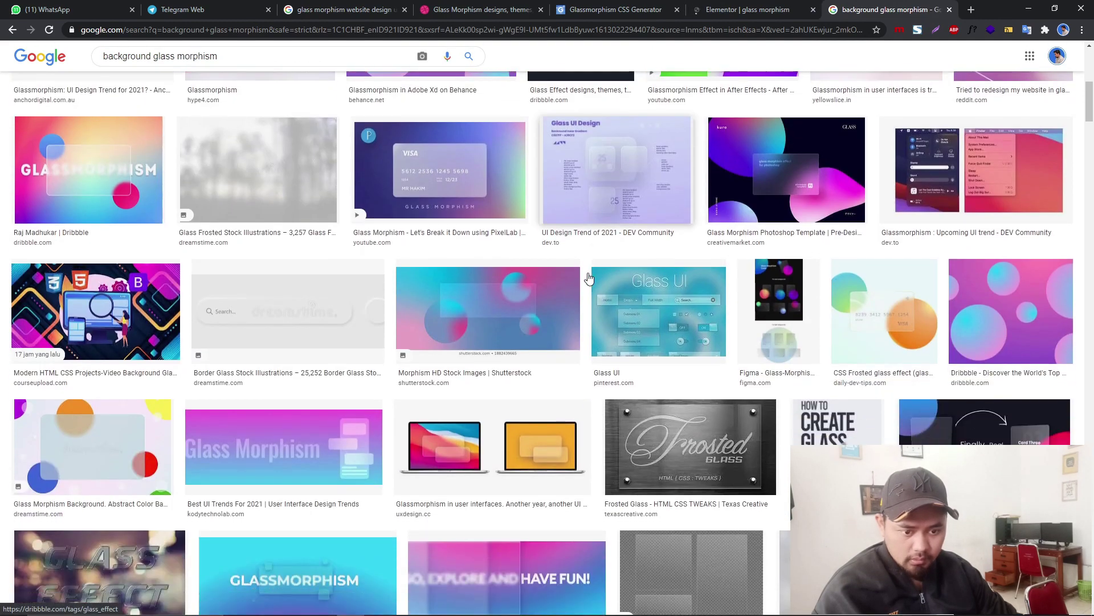
scroll(998, 323, up, 2)
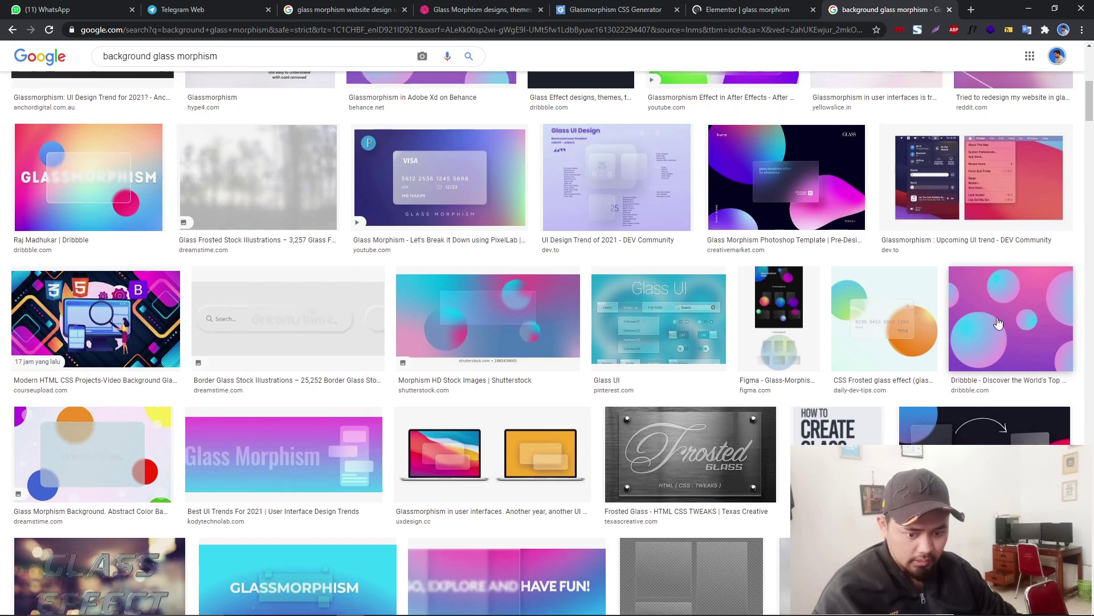
scroll(998, 323, up, 6)
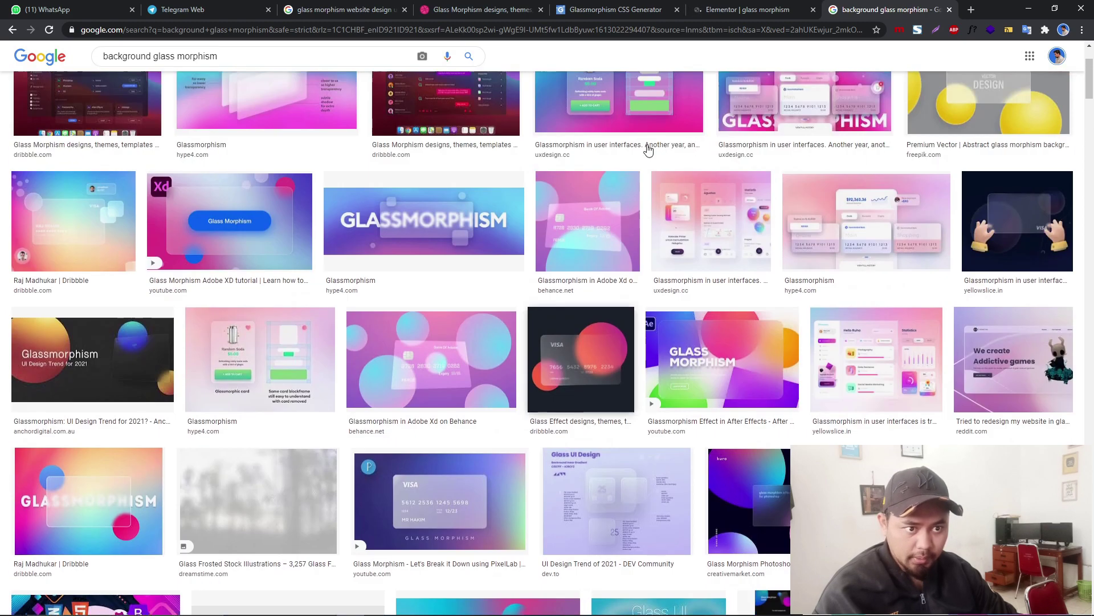
scroll(712, 316, up, 2)
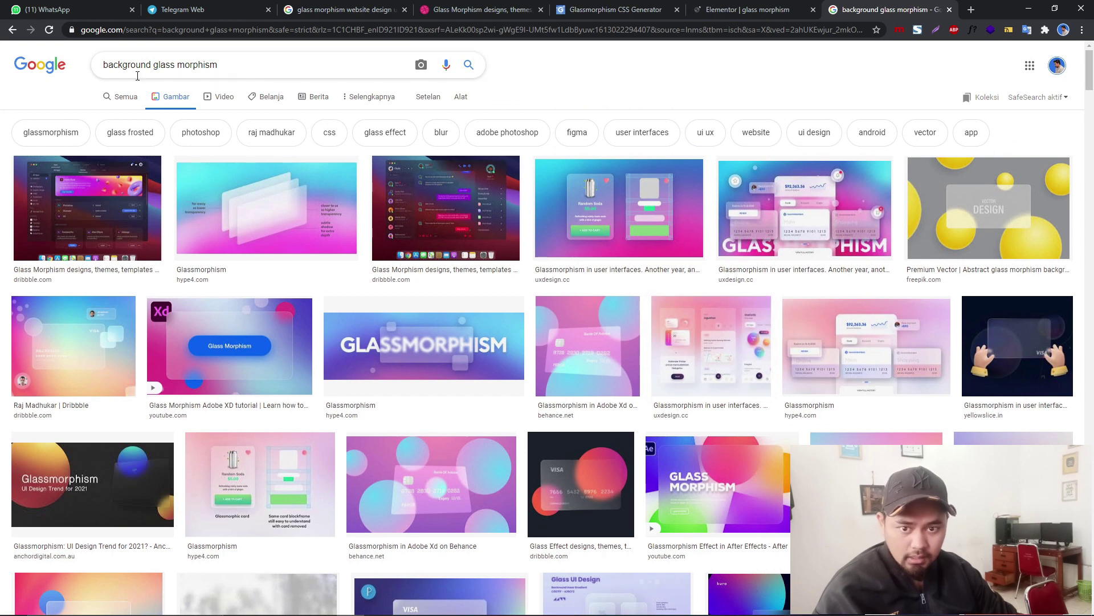
Step: Change the image search query to "background glassmorphism" and run it
click(180, 66)
key(BackSpace)
key(Return)
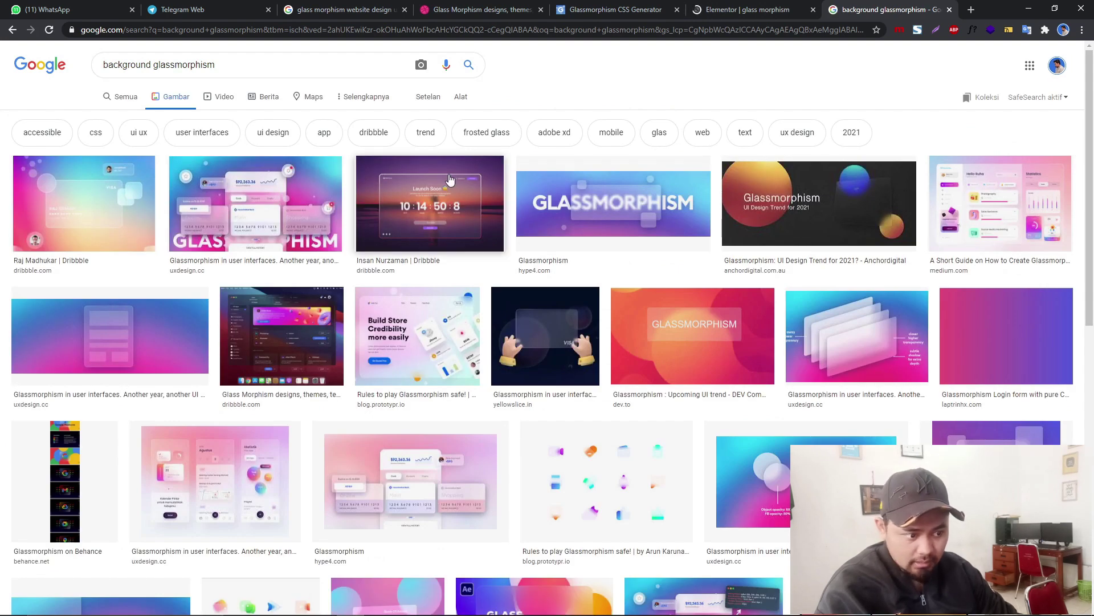
Step: Preview the plain pink-to-blue gradient image from LaptrinhX and examine it with its related images
click(1000, 332)
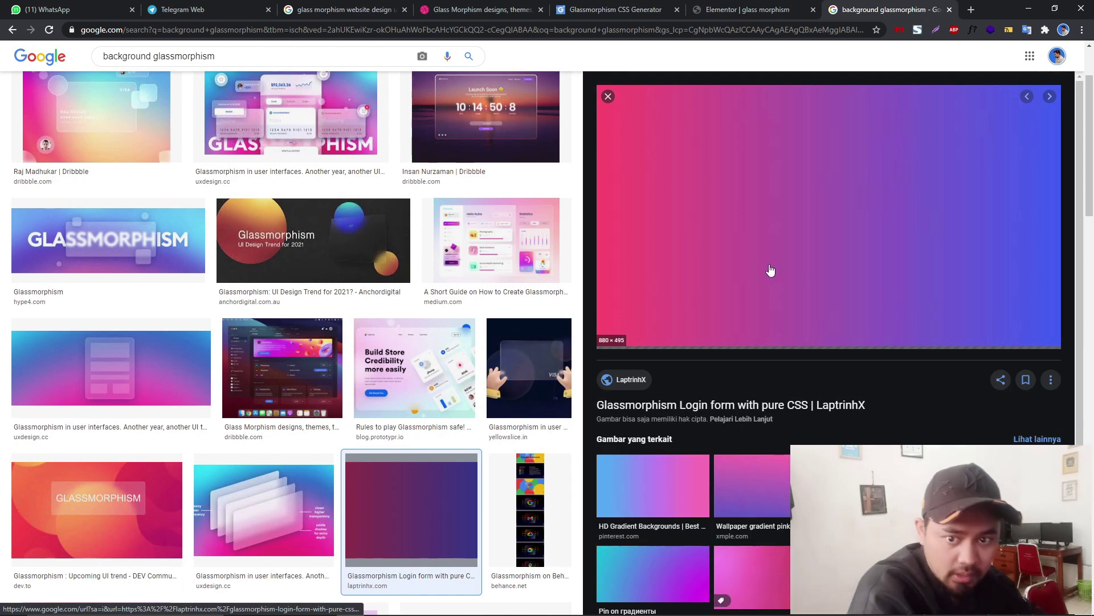
scroll(795, 293, down, 4)
scroll(819, 286, up, 3)
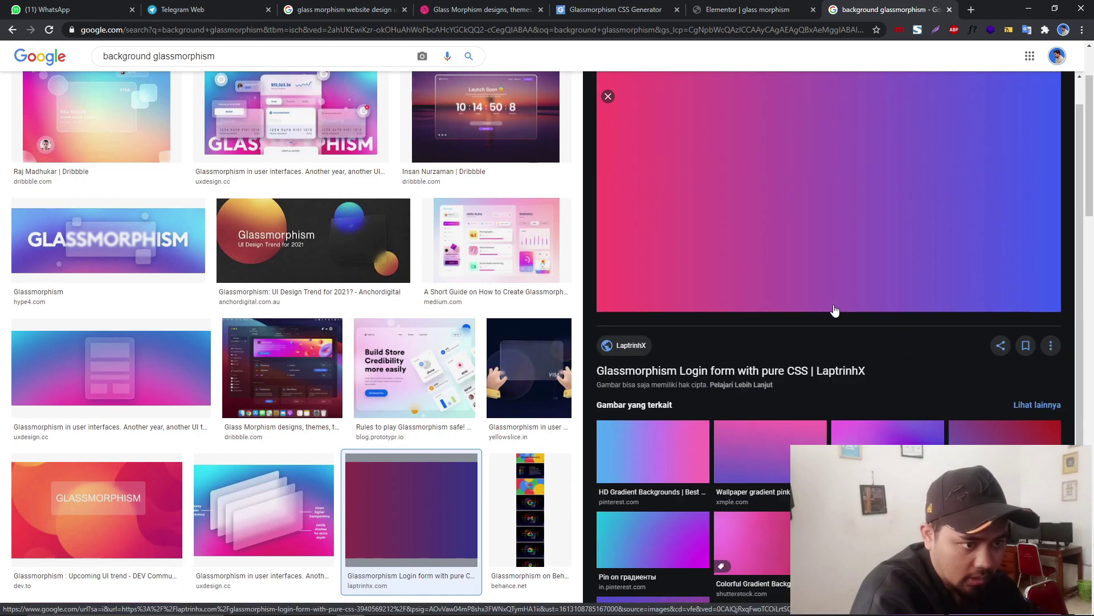
scroll(834, 310, up, 2)
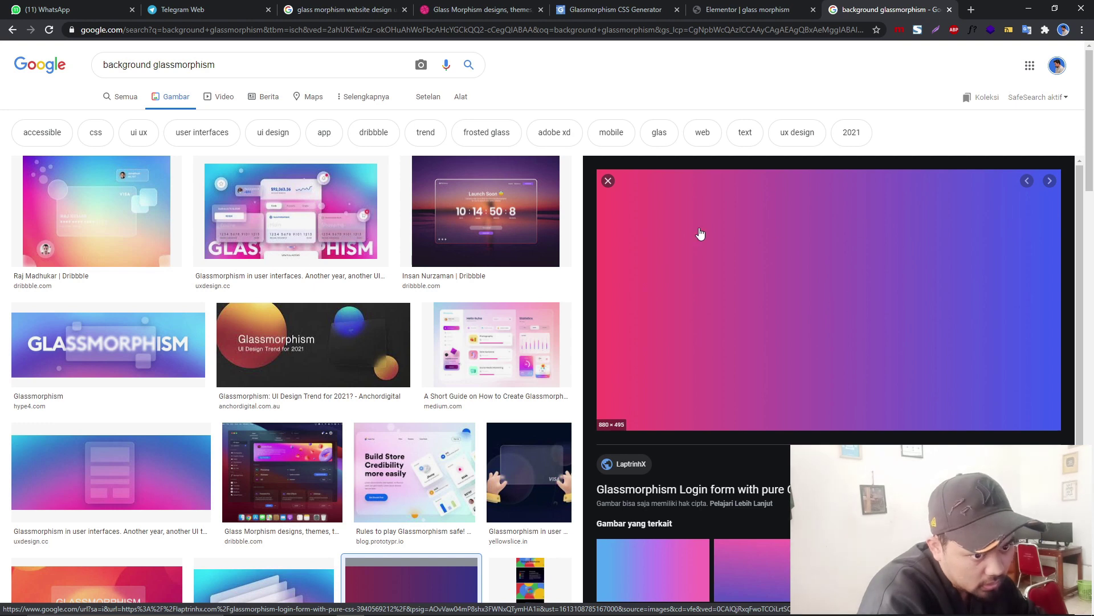
Step: Return to the glass morphism page in the Elementor editor and add a new single-column section
click(741, 9)
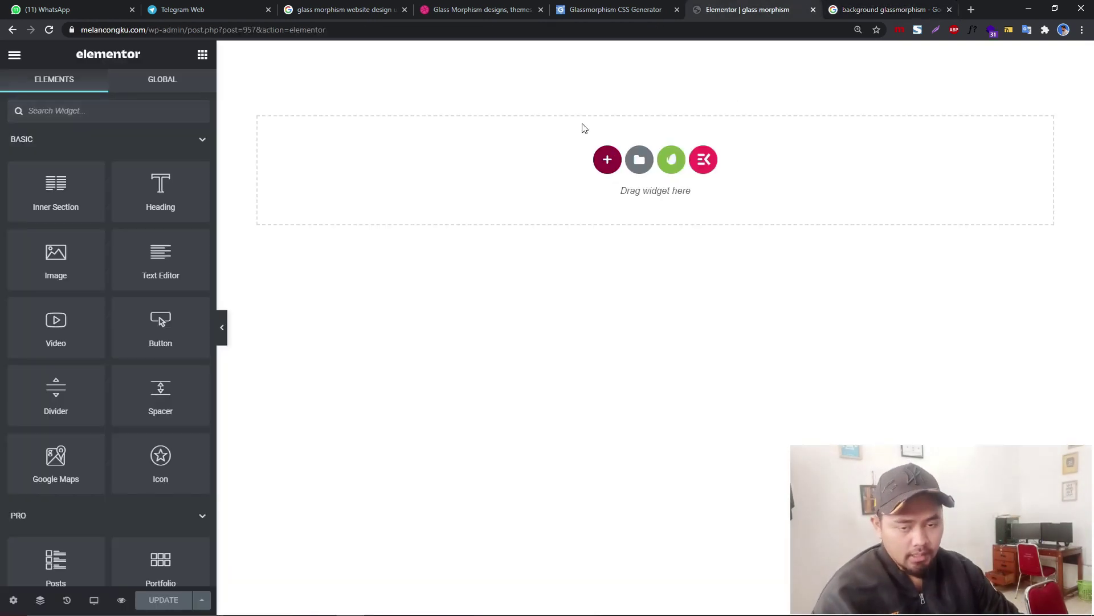
click(607, 160)
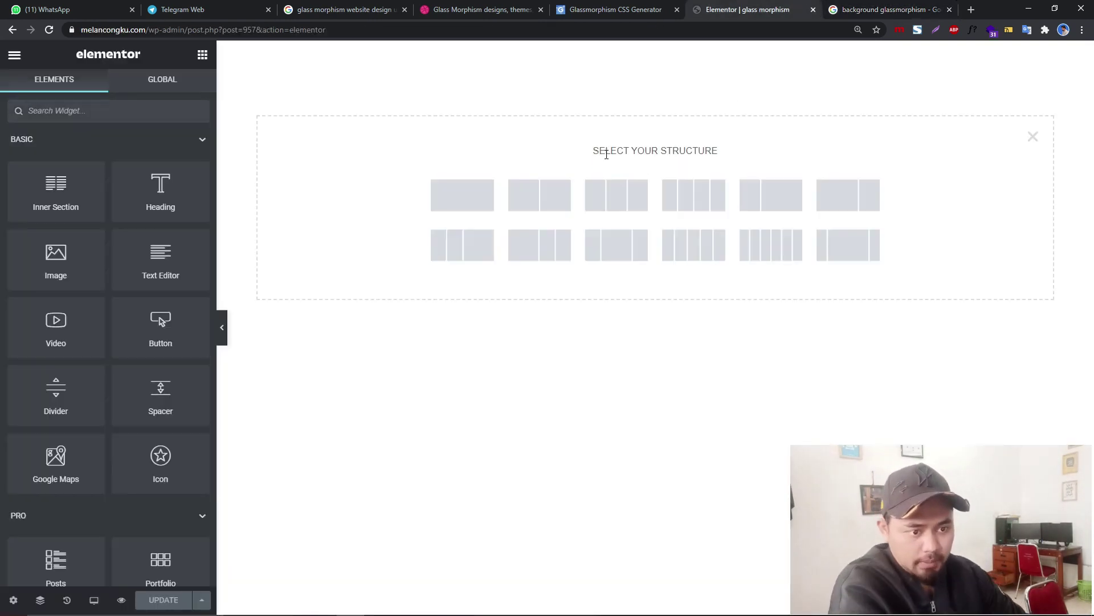
click(453, 196)
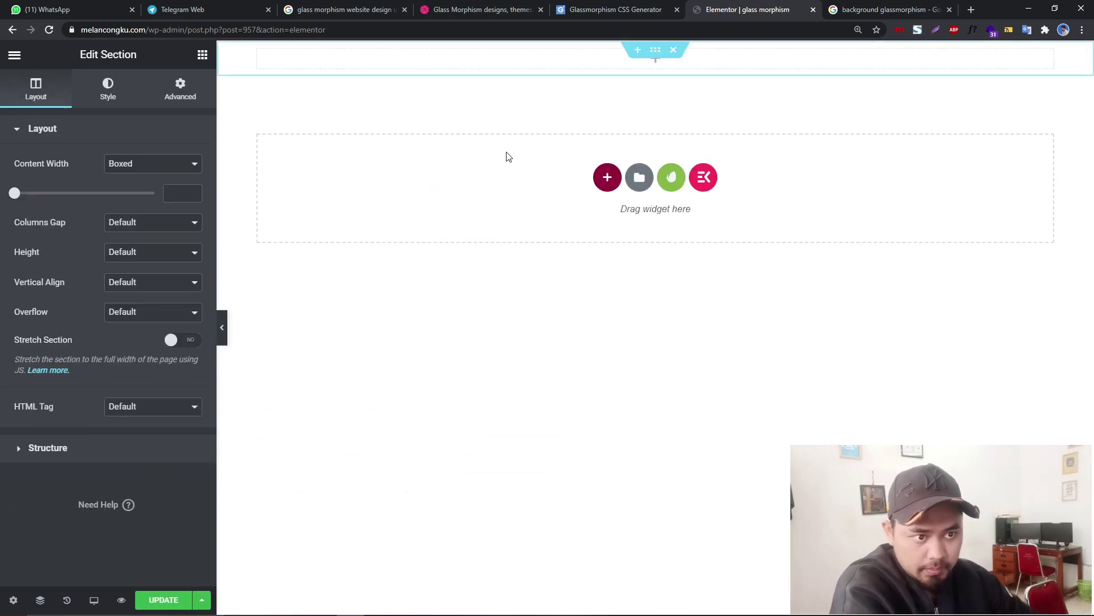
Step: Search the widgets for "form" and place a Form widget in the empty section
click(201, 56)
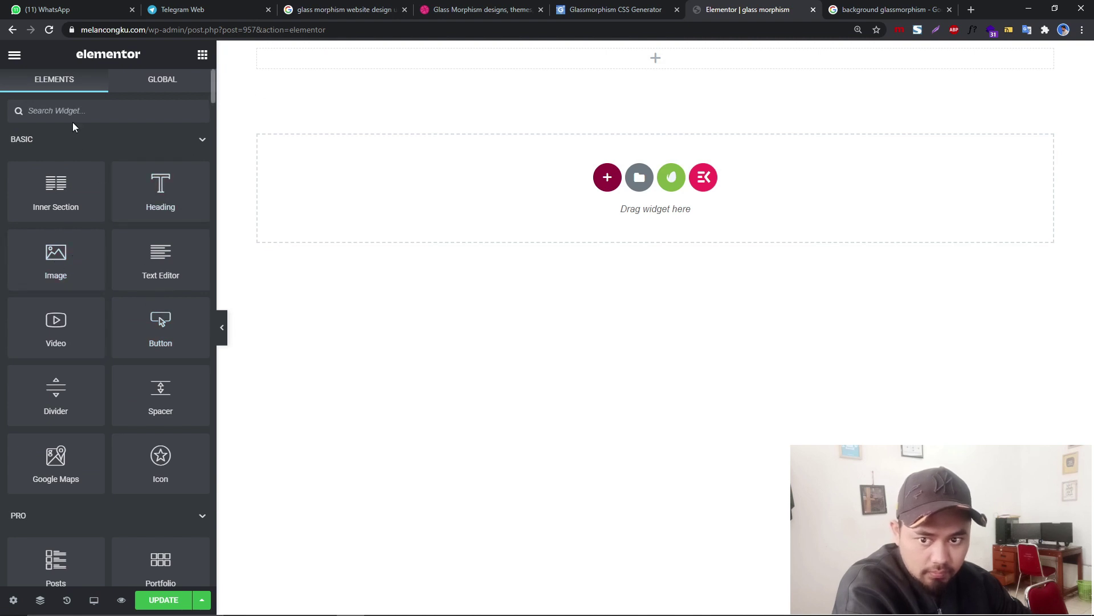
text(form)
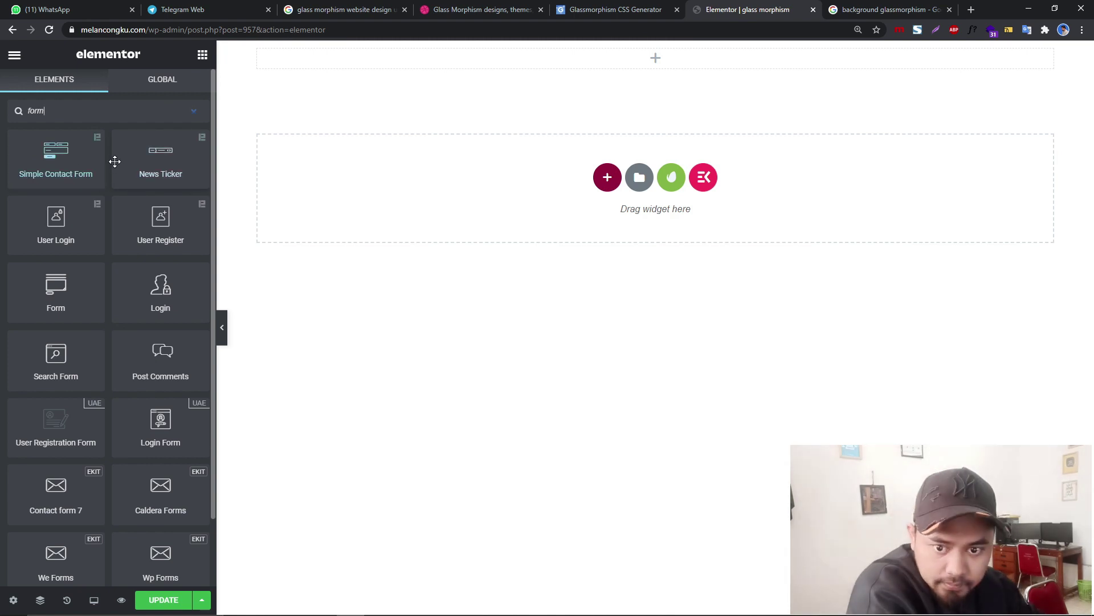
scroll(114, 282, down, 2)
drag(56, 219, 622, 74)
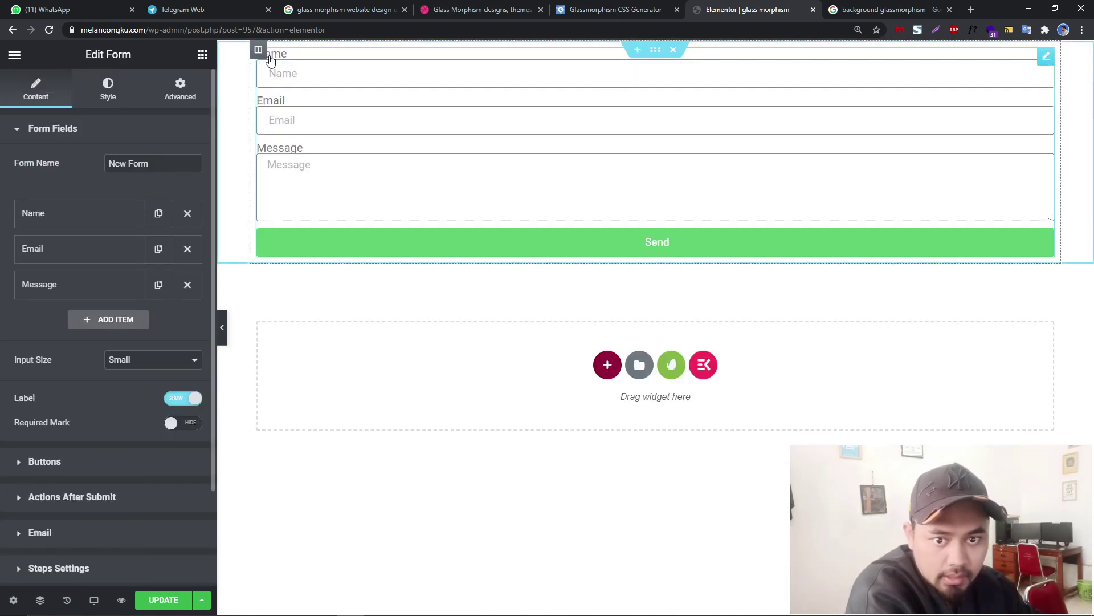
Step: Set the section's boxed content width to 511 and its height to Min Height with a minimum of 605 px
click(656, 50)
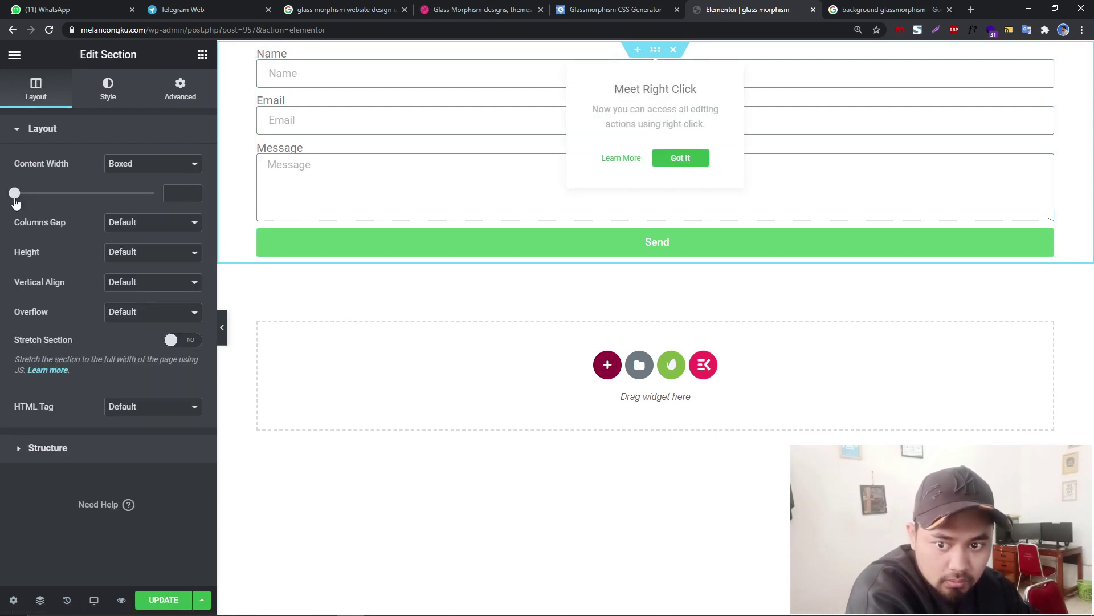
mouse_move(15, 194)
mouse_down()
mouse_move(88, 193)
mouse_move(16, 194)
mouse_up()
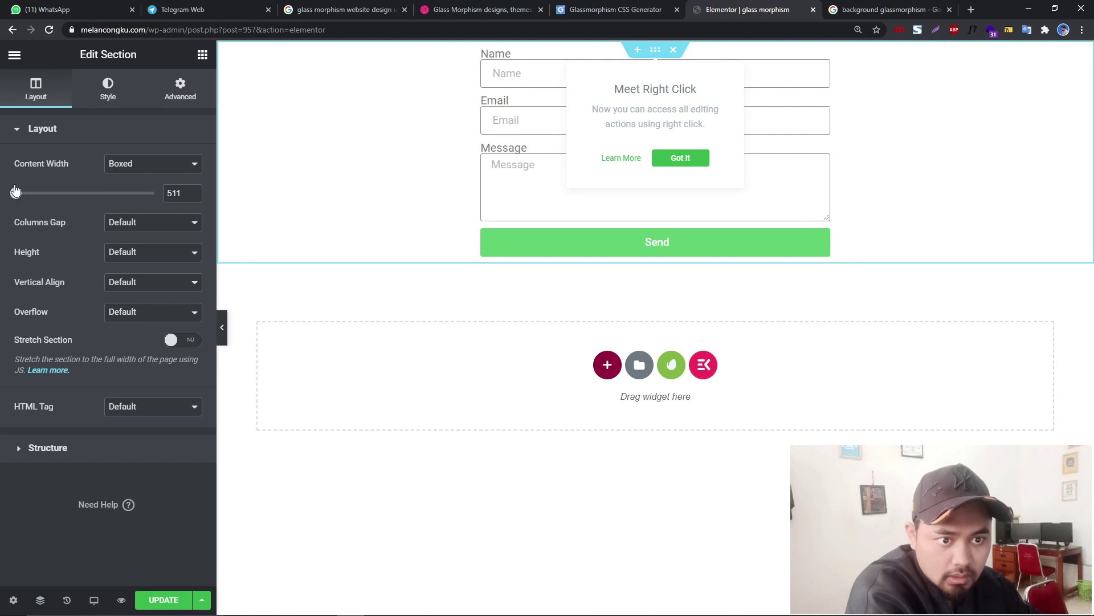
click(127, 258)
click(132, 289)
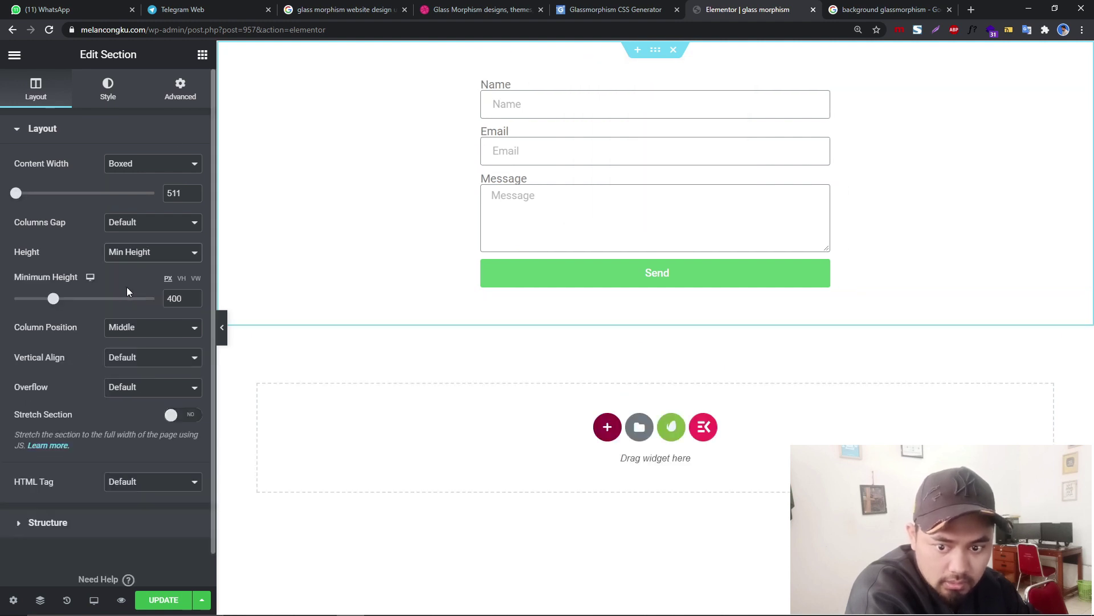
drag(61, 305, 75, 305)
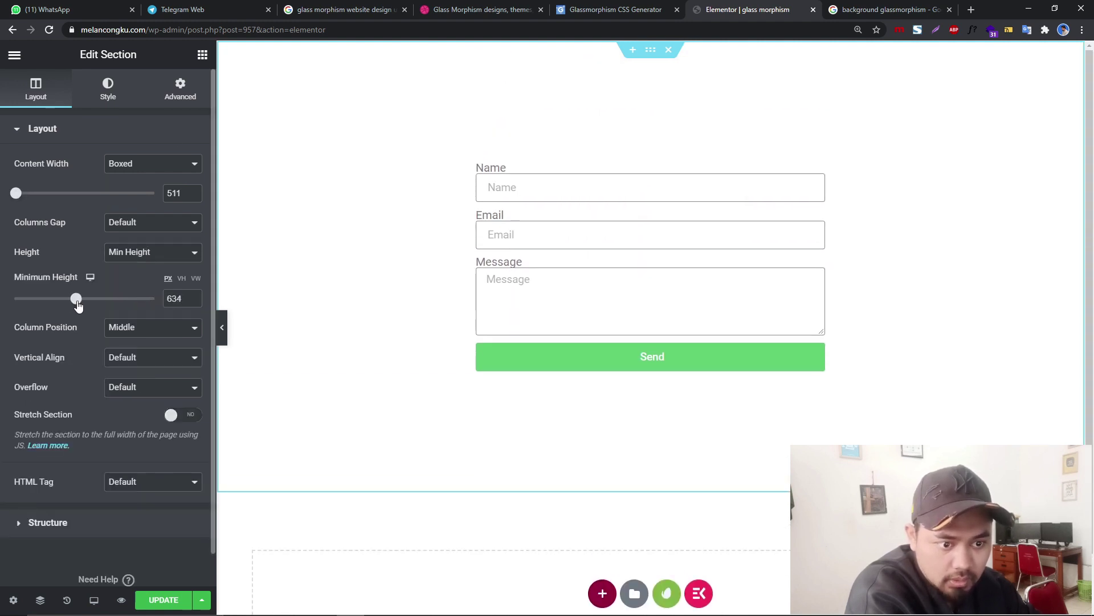
Step: Give the section a gradient background with a blue first color of about #1B18D4
click(651, 49)
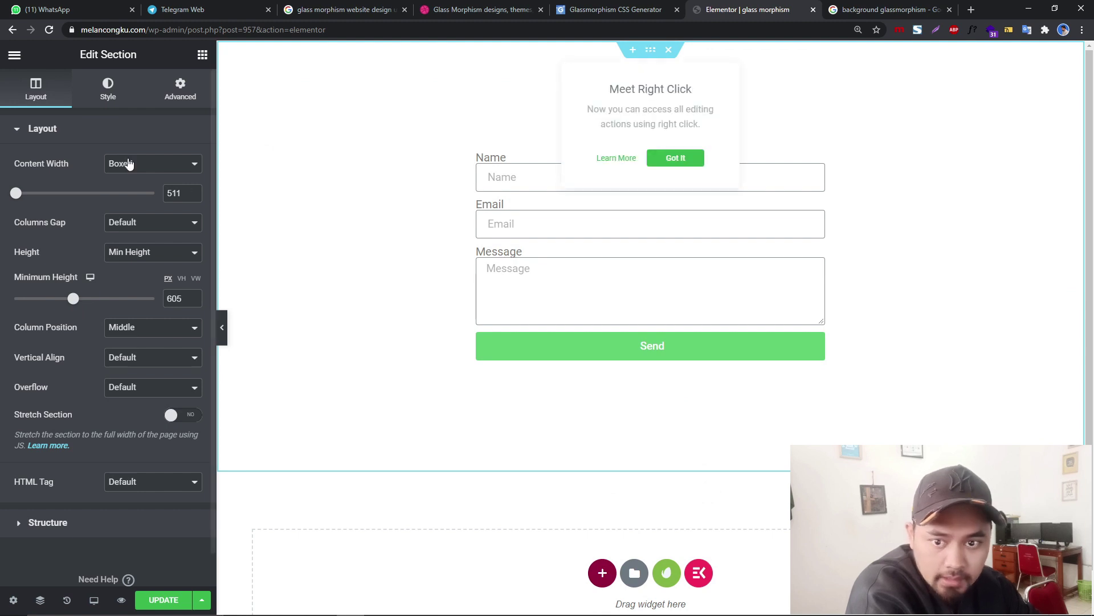
click(109, 96)
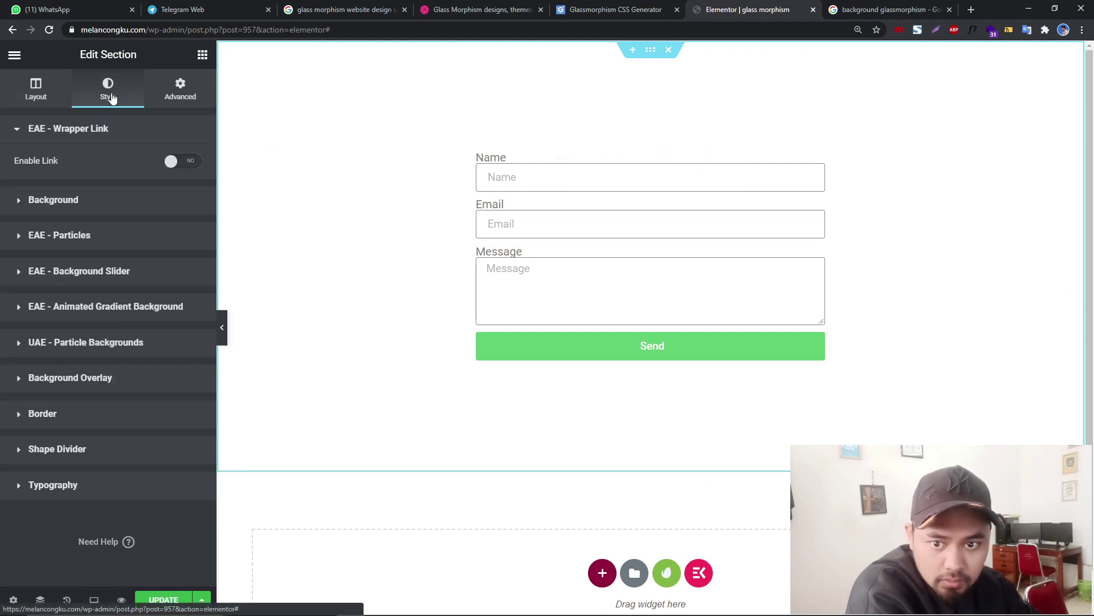
click(158, 210)
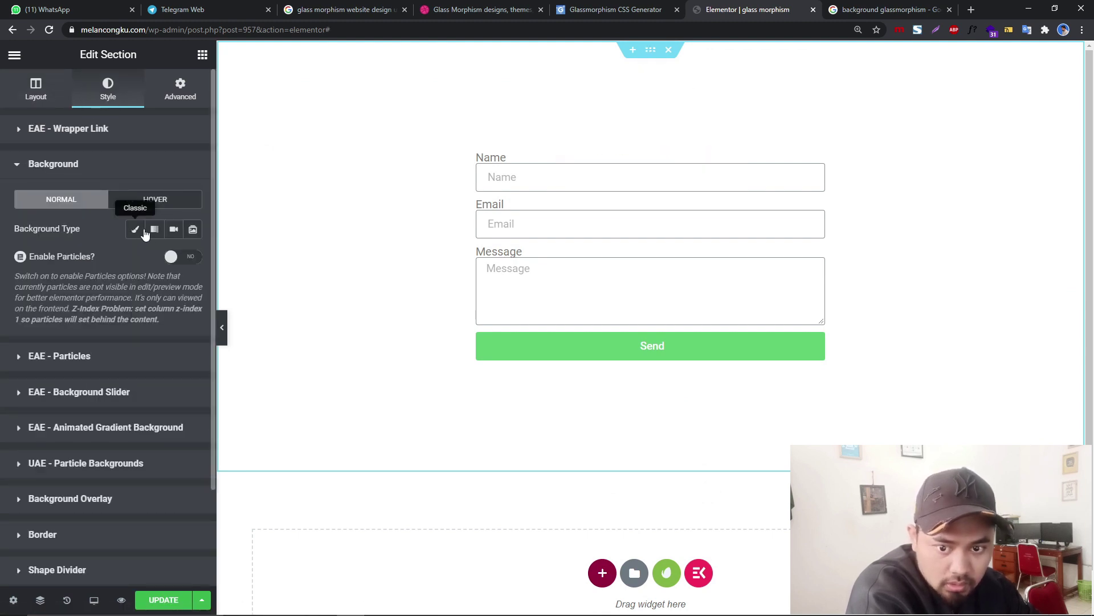
click(154, 230)
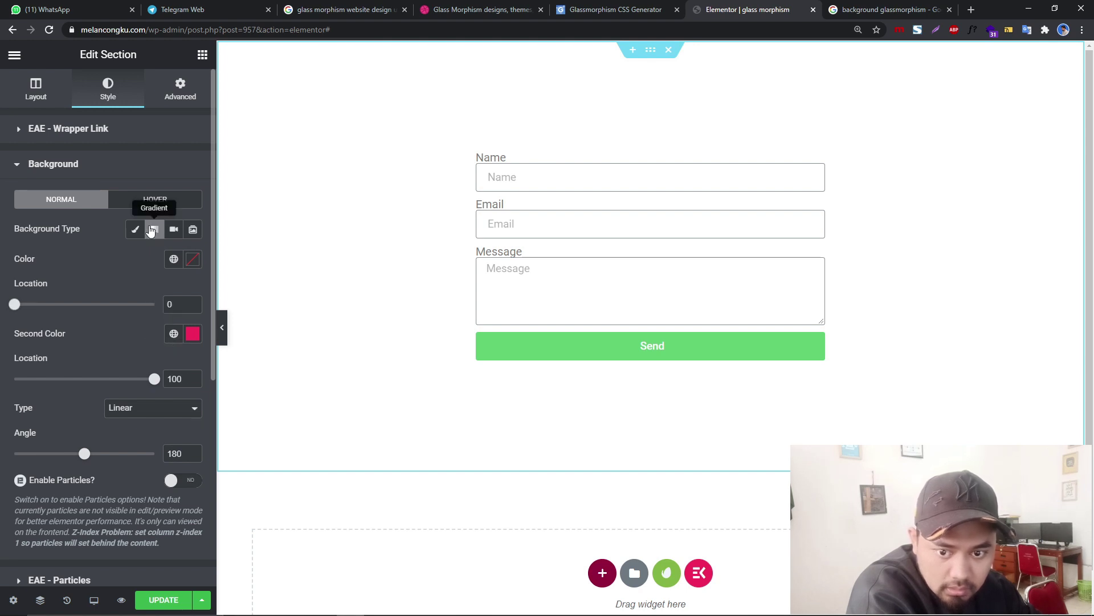
click(192, 260)
click(148, 335)
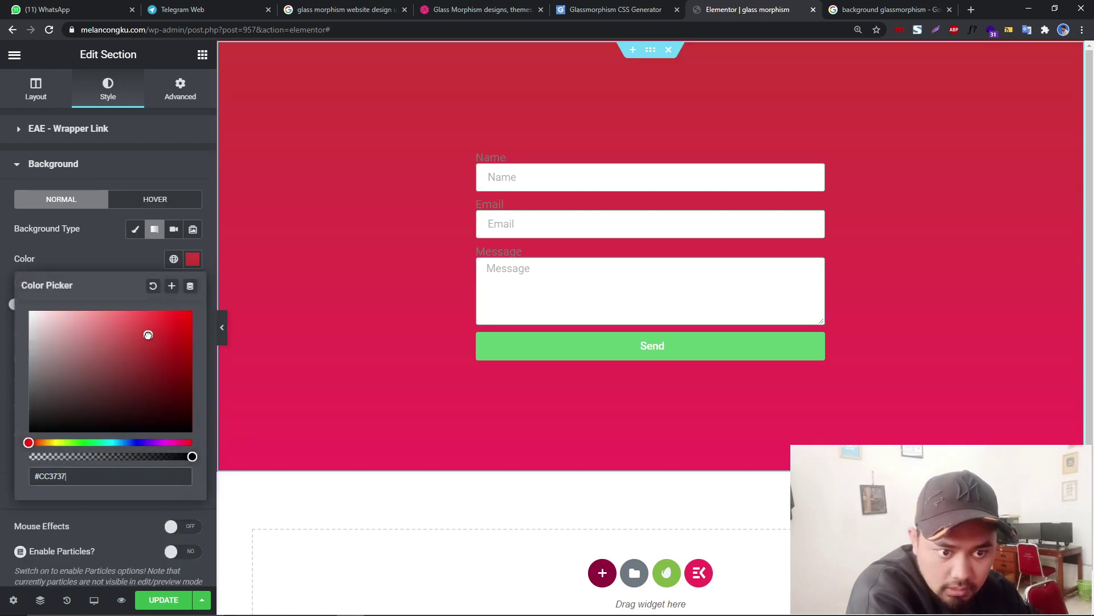
click(138, 442)
drag(153, 354, 176, 335)
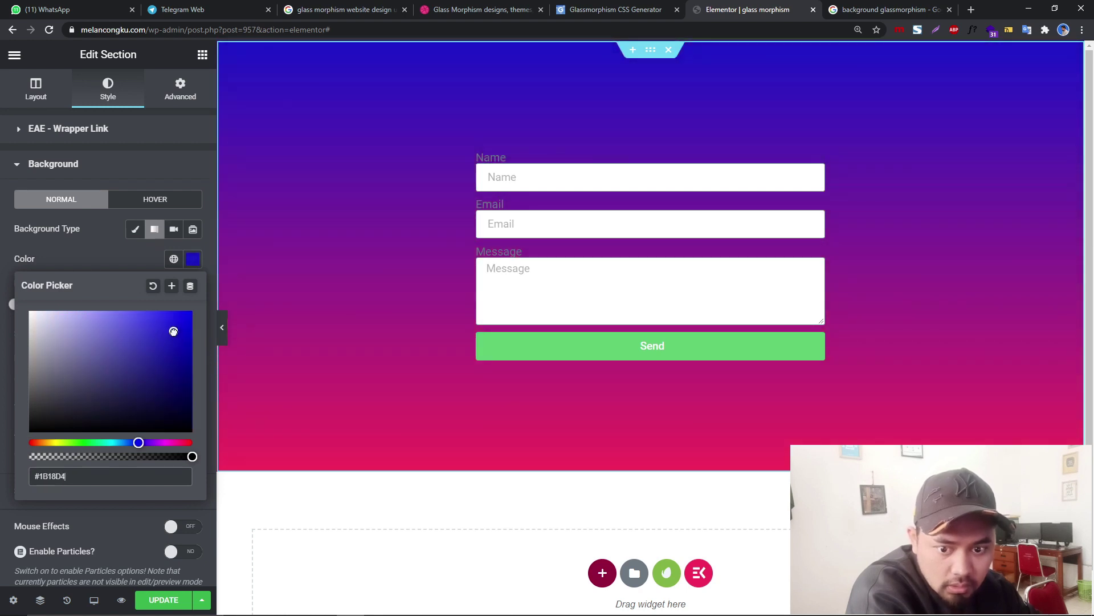
click(154, 229)
click(155, 229)
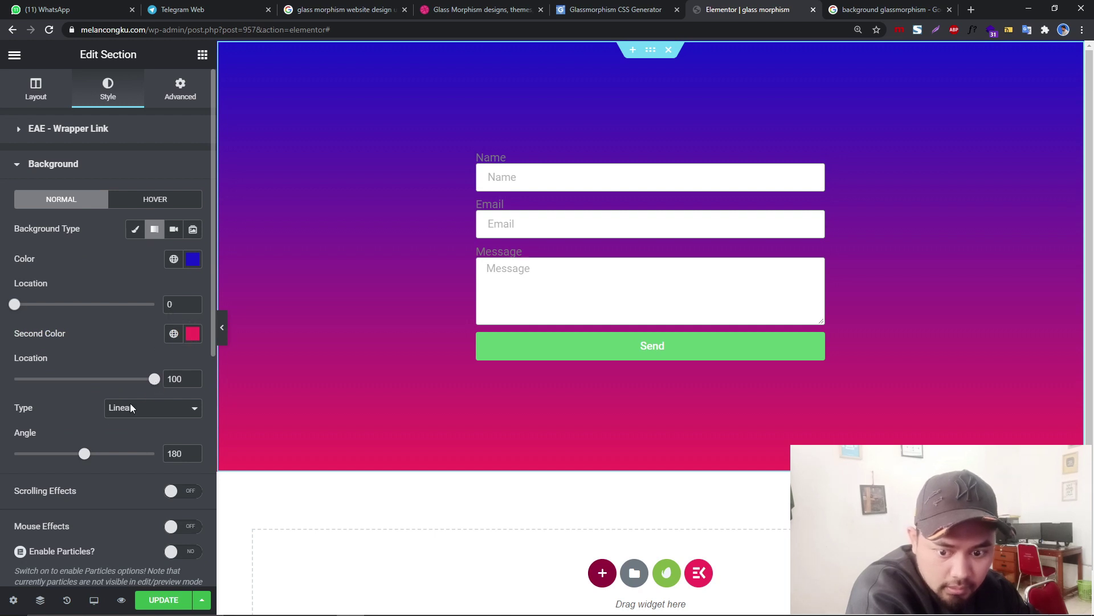
Step: Set the angle of the section's linear background gradient to 200, keeping the second color's location at 100
drag(155, 380, 91, 380)
click(154, 379)
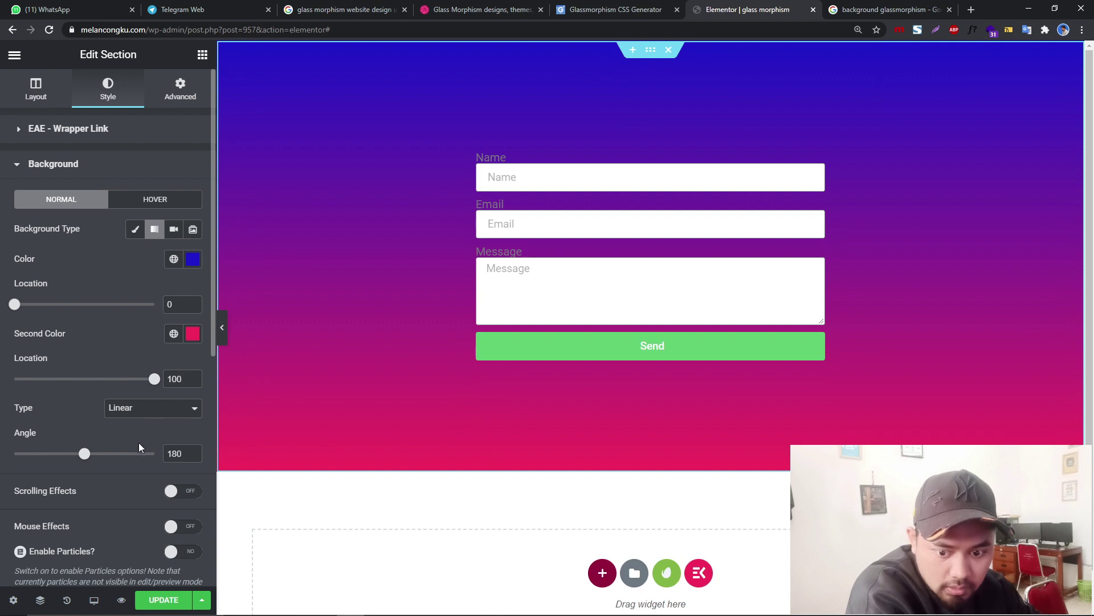
mouse_move(84, 454)
mouse_down()
mouse_move(54, 453)
mouse_move(96, 451)
mouse_move(30, 431)
mouse_move(93, 468)
mouse_up()
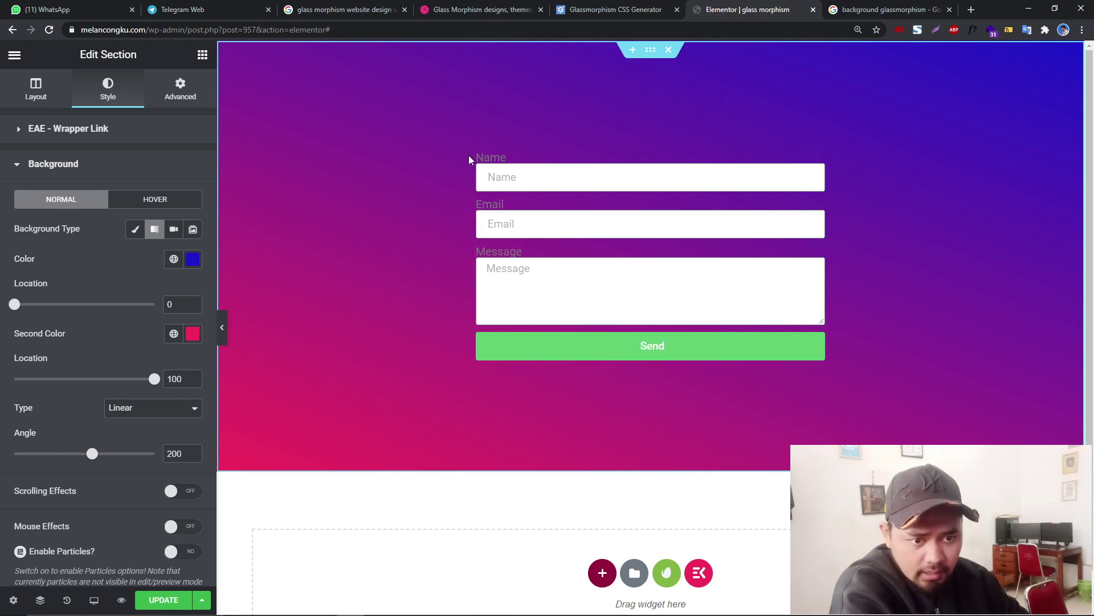
Step: Select the form widget and set its padding to 11 px on all sides
click(500, 166)
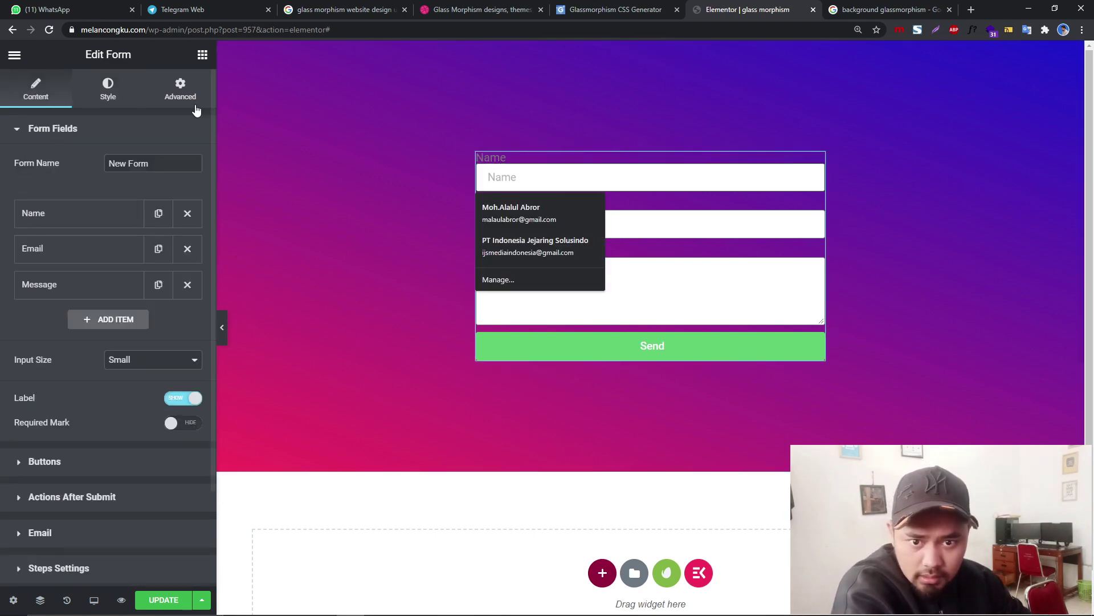
click(729, 166)
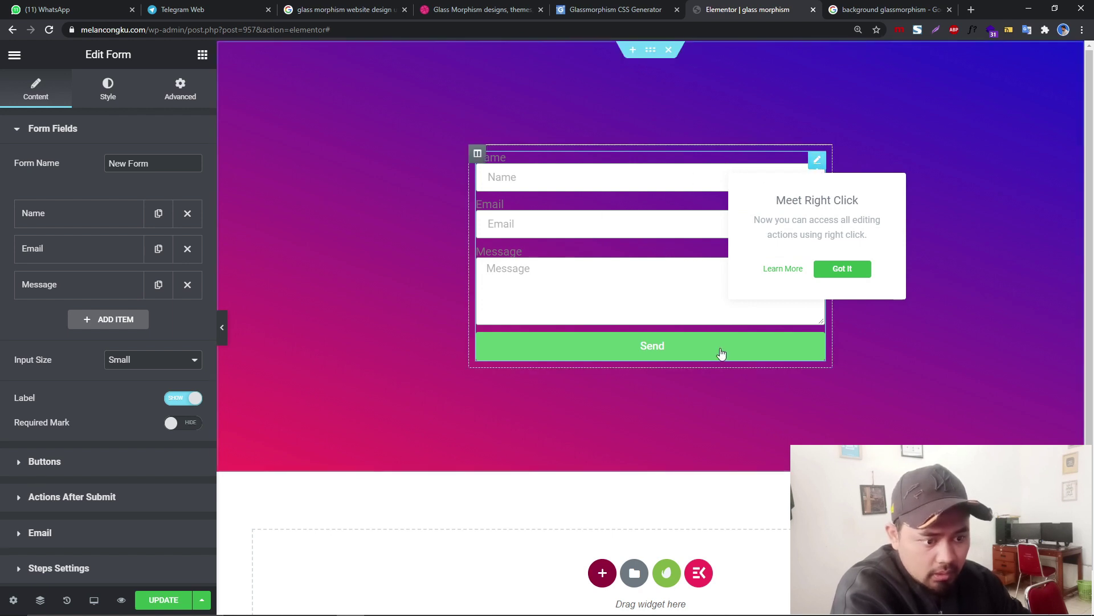
click(181, 94)
click(159, 231)
text(10)
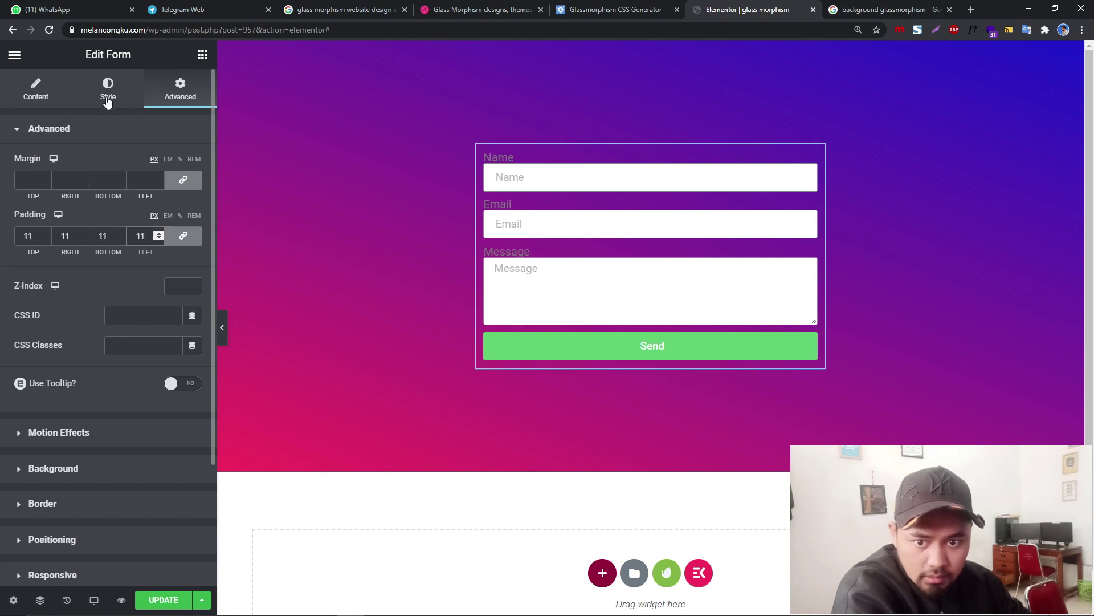
Step: Set the text color of the form's input fields to a dark reddish brown, #703F3F
click(107, 91)
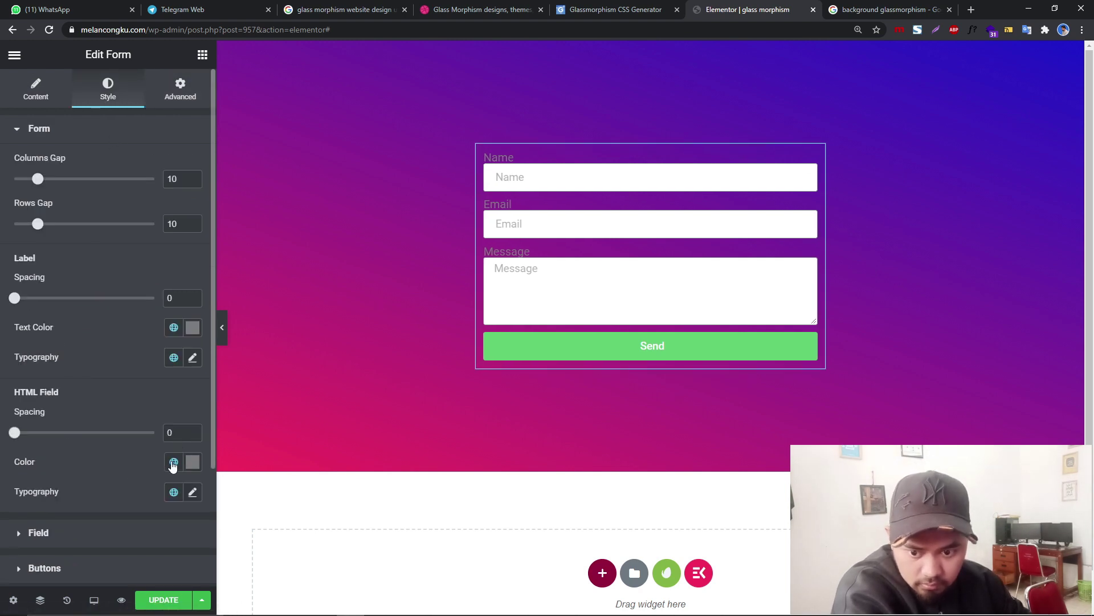
scroll(97, 469, down, 3)
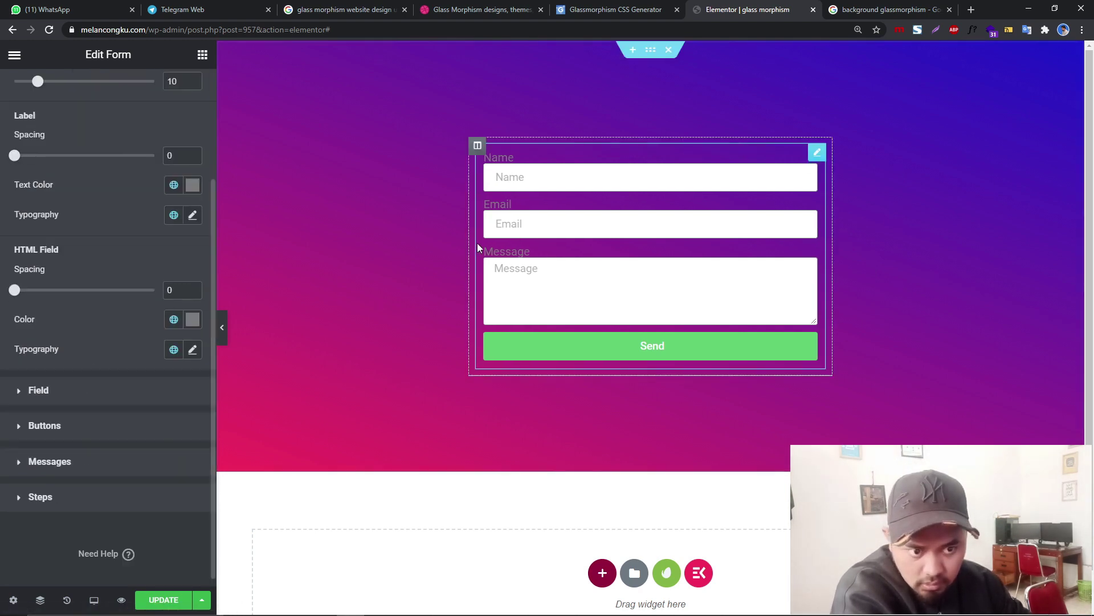
click(104, 392)
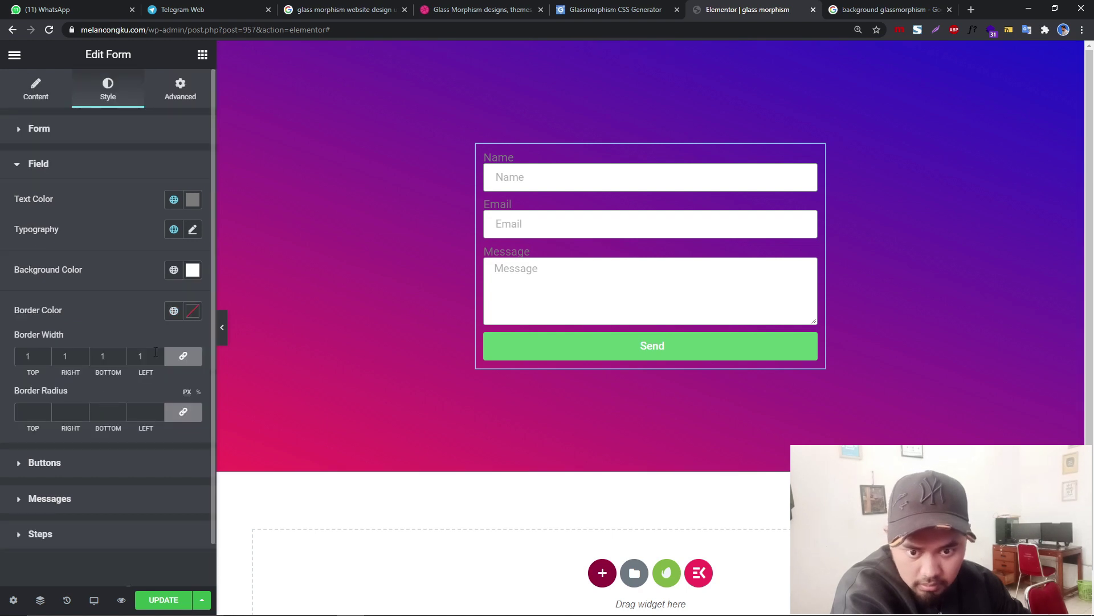
click(193, 199)
drag(134, 289, 1, 223)
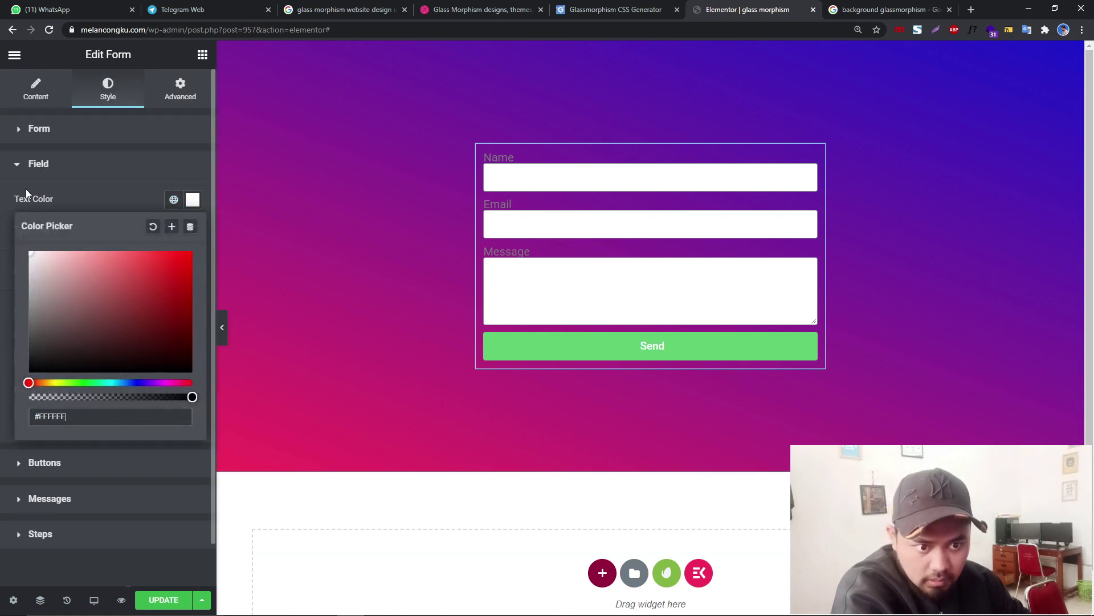
click(183, 339)
drag(131, 317, 97, 317)
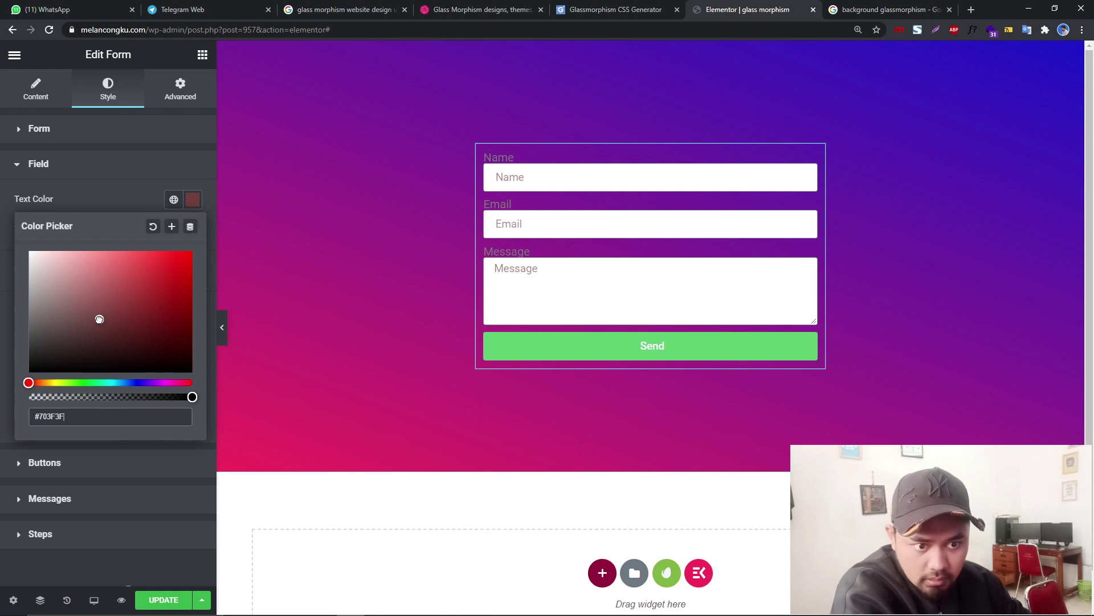
click(173, 199)
Step: Set the form labels' text color to white, #FFFFFF
click(127, 132)
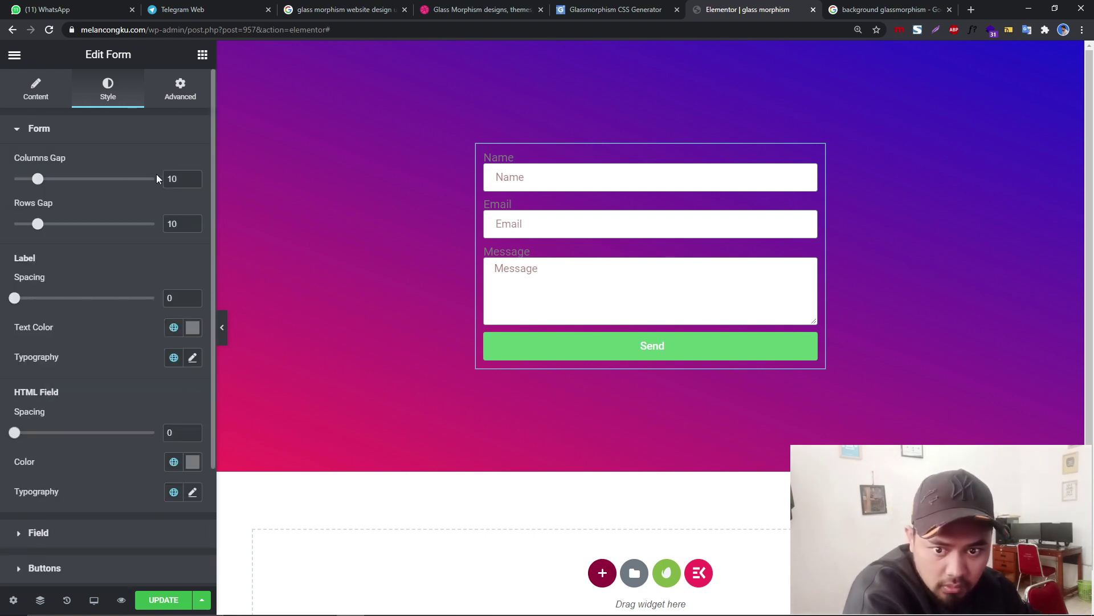
scroll(171, 391, down, 3)
scroll(186, 281, up, 2)
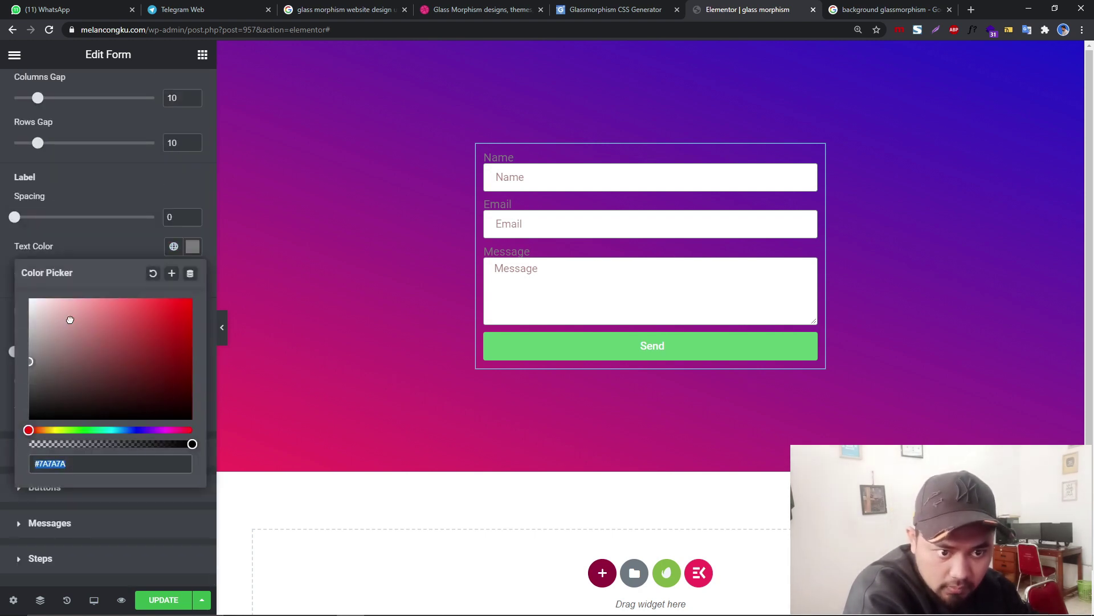
text(#FFFFFF)
click(57, 231)
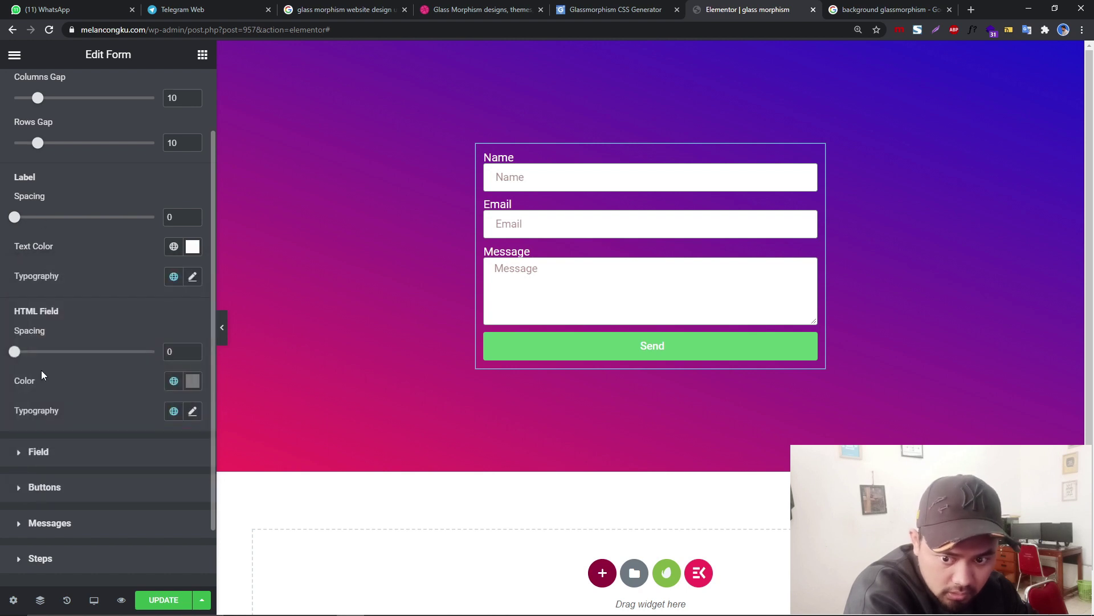
Step: Set the form's HTML field spacing to 8 and its label spacing to 9
drag(14, 352, 32, 363)
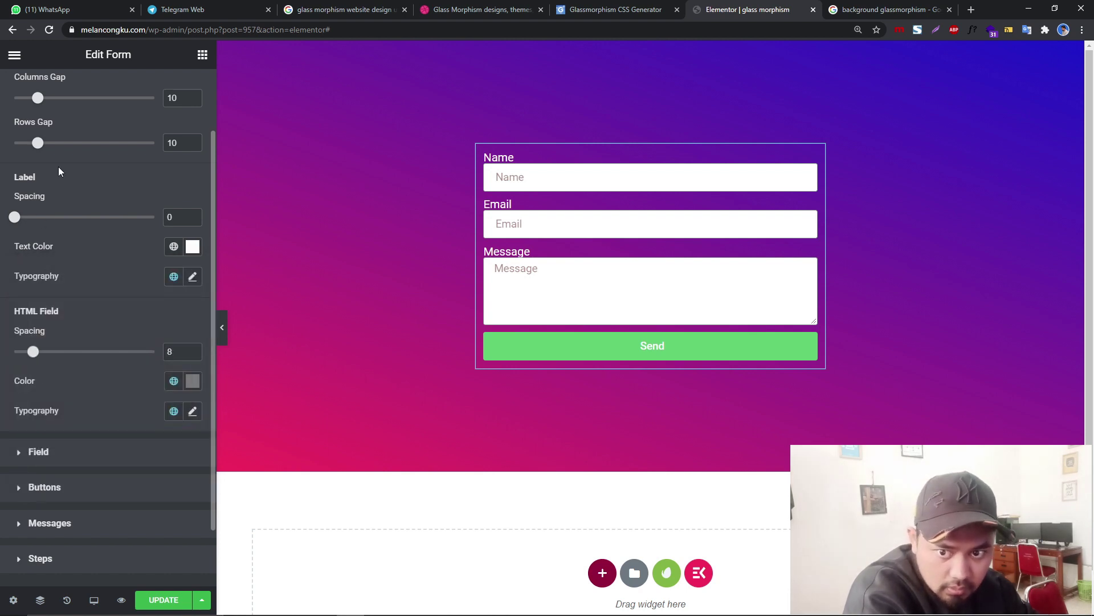
scroll(48, 151, up, 2)
drag(13, 290, 36, 290)
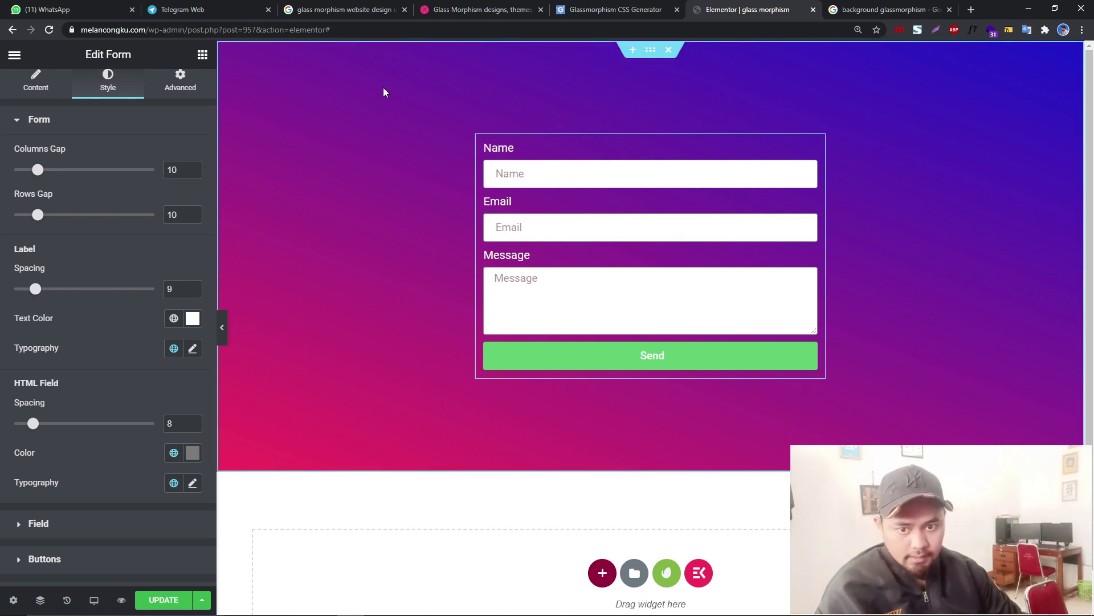
click(188, 94)
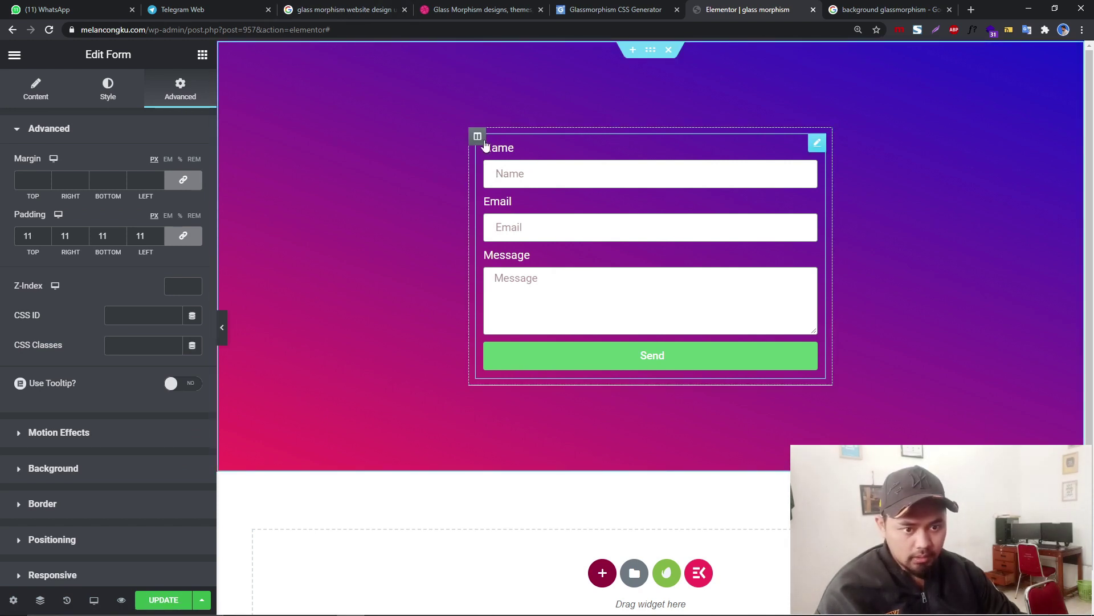
click(108, 91)
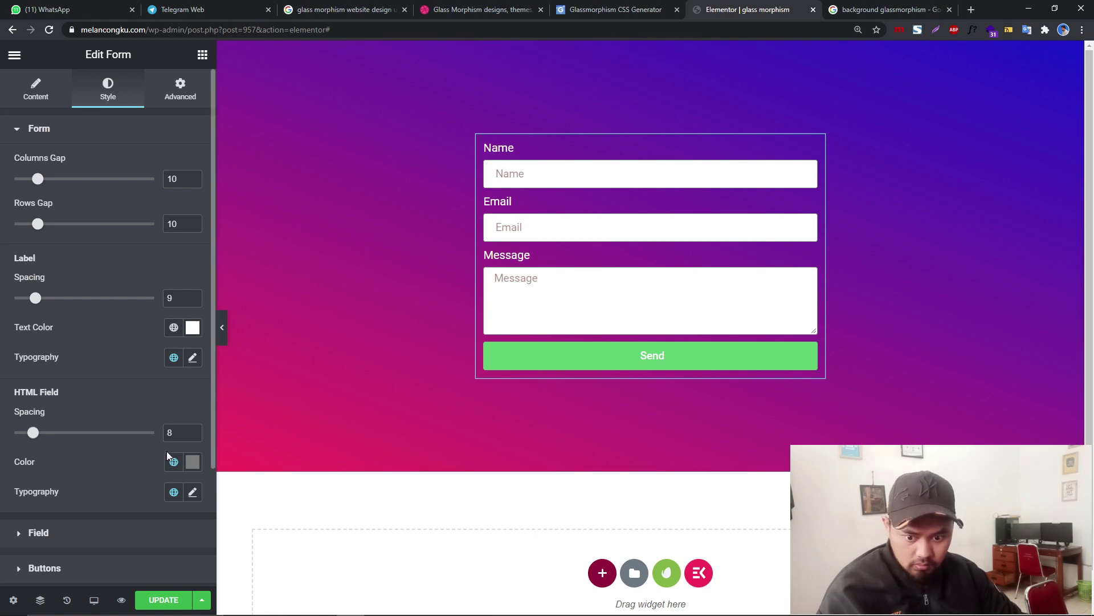
scroll(149, 478, down, 2)
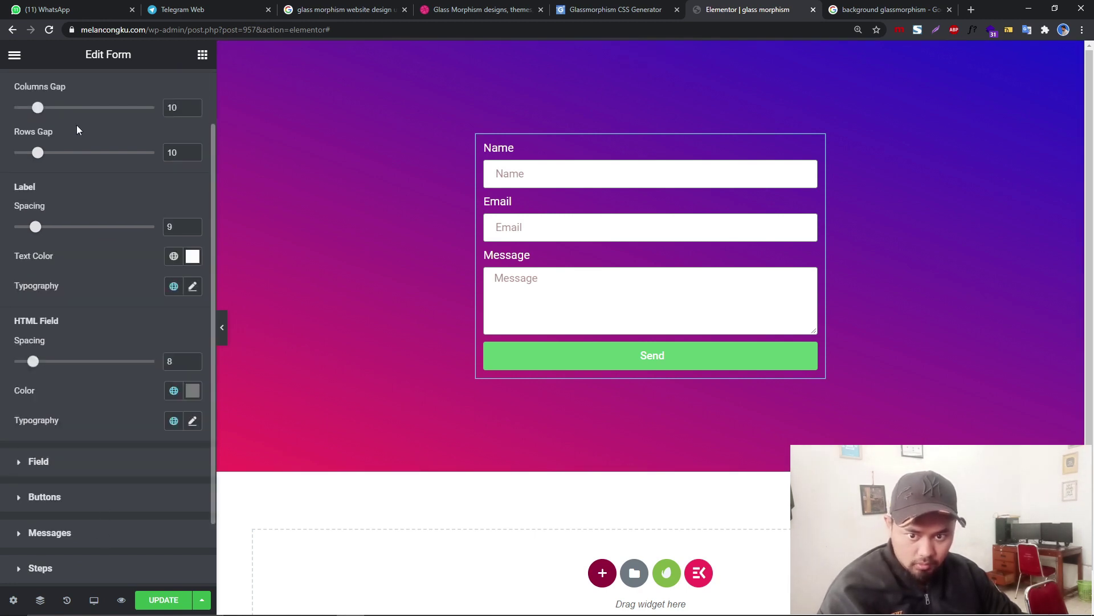
Step: Select the section and copy the hex value of its background gradient's second color, #F2295B
scroll(69, 434, up, 2)
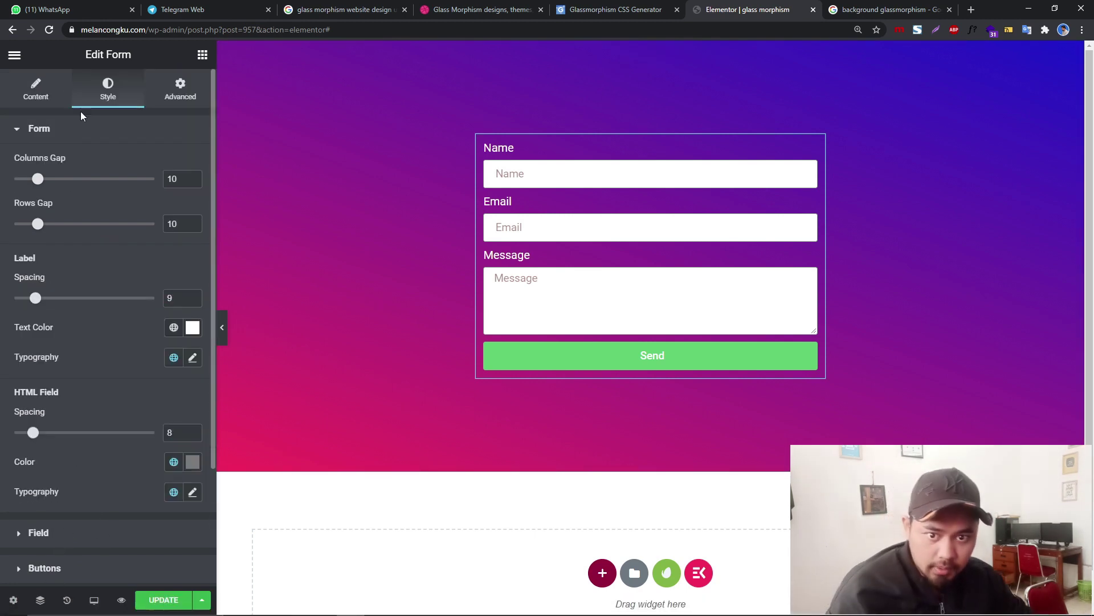
click(644, 49)
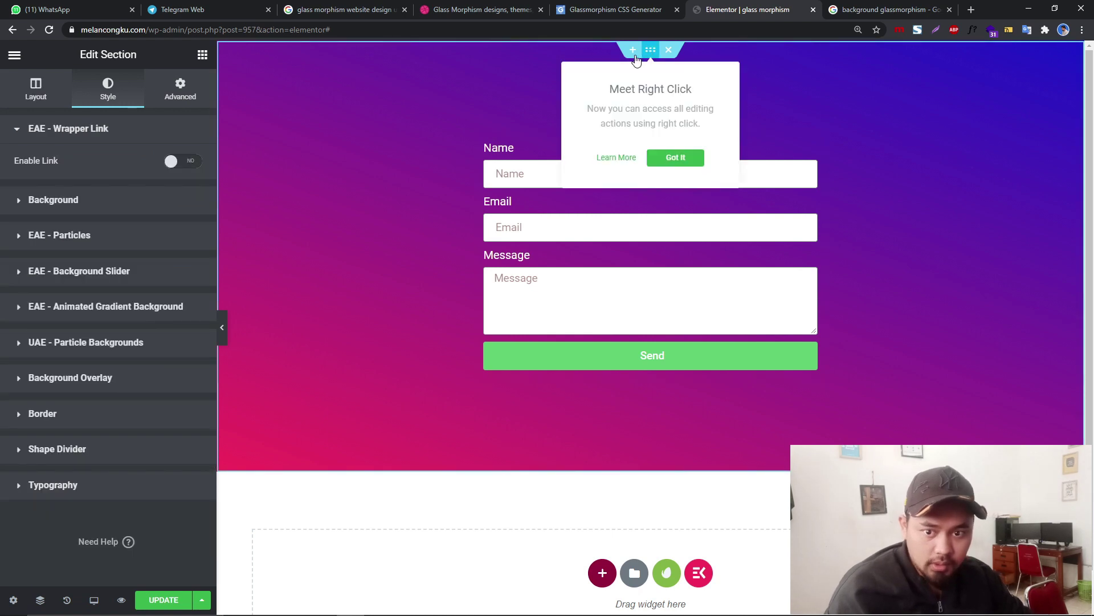
click(142, 201)
click(193, 259)
click(87, 471)
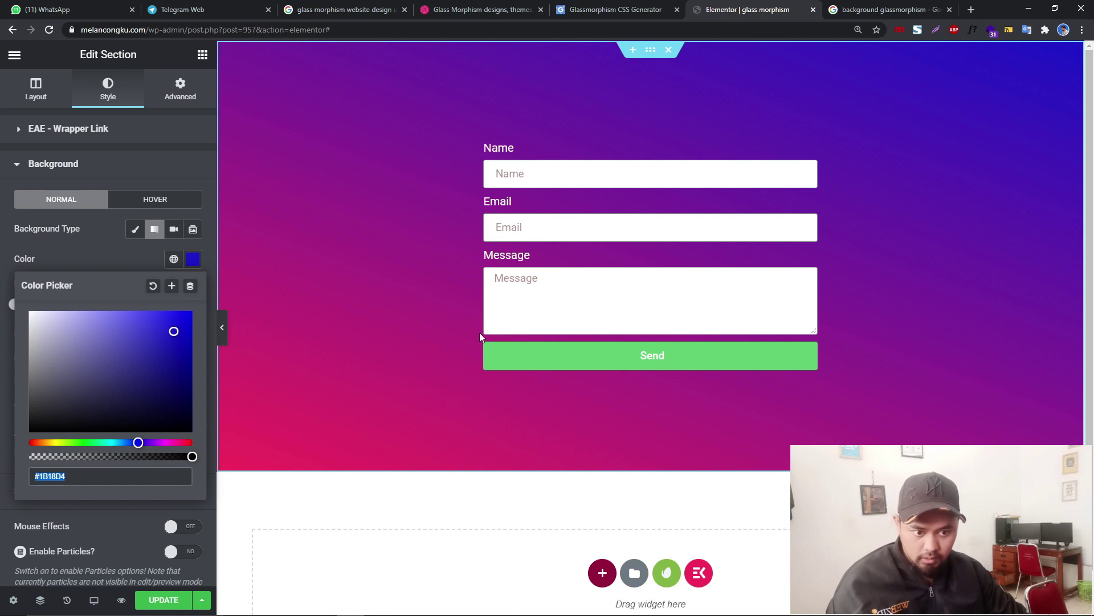
click(90, 251)
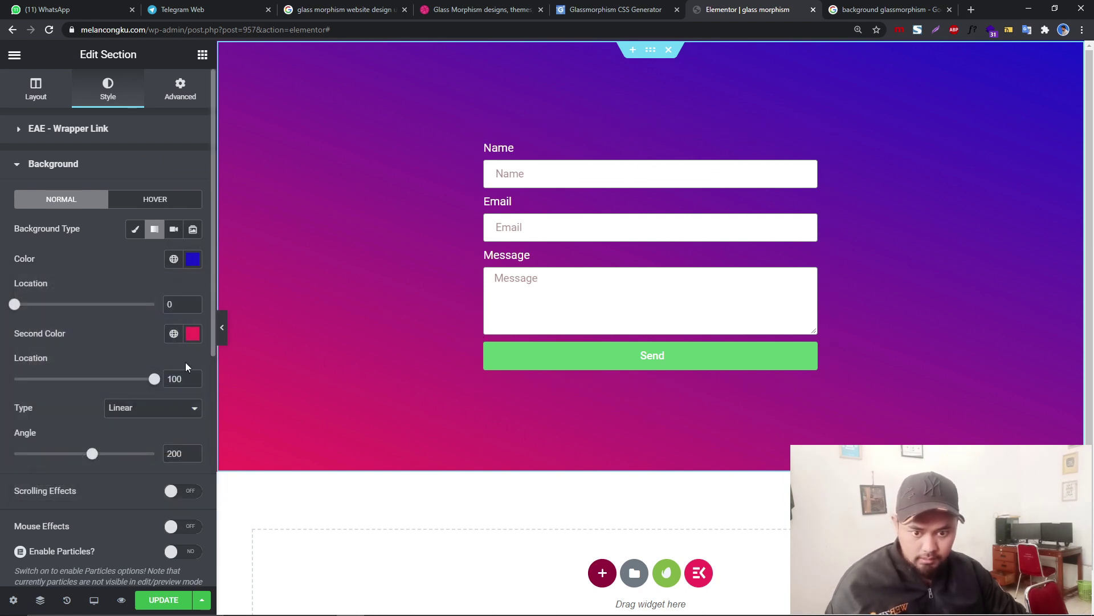
click(192, 334)
key(ctrl+c)
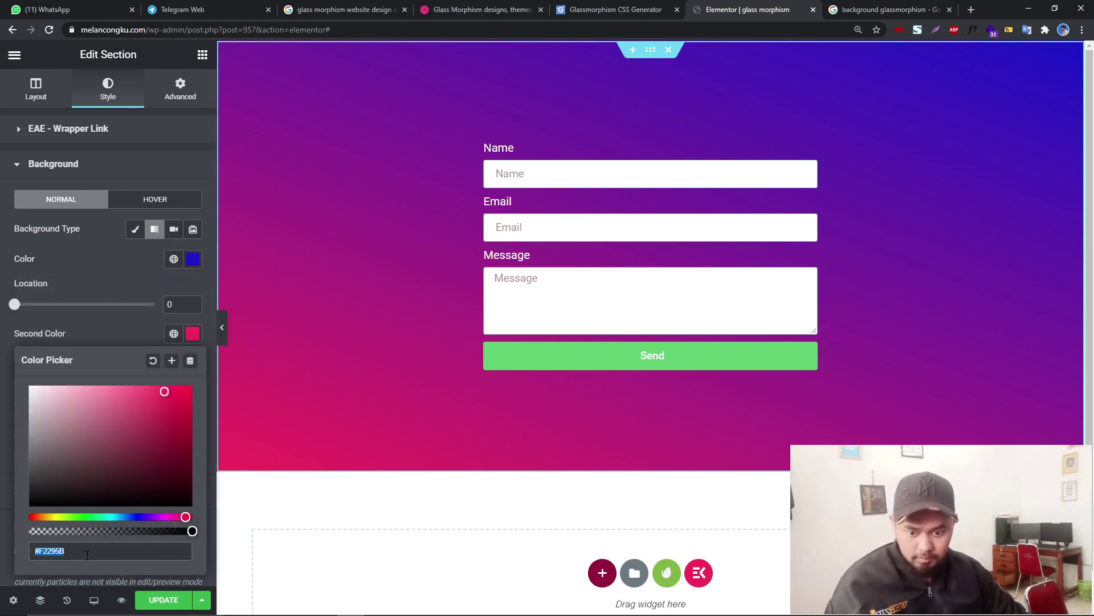
Step: Switch to the Glassmorphism CSS Generator and set its glass color to F2295B using the copied value
click(483, 5)
click(560, 7)
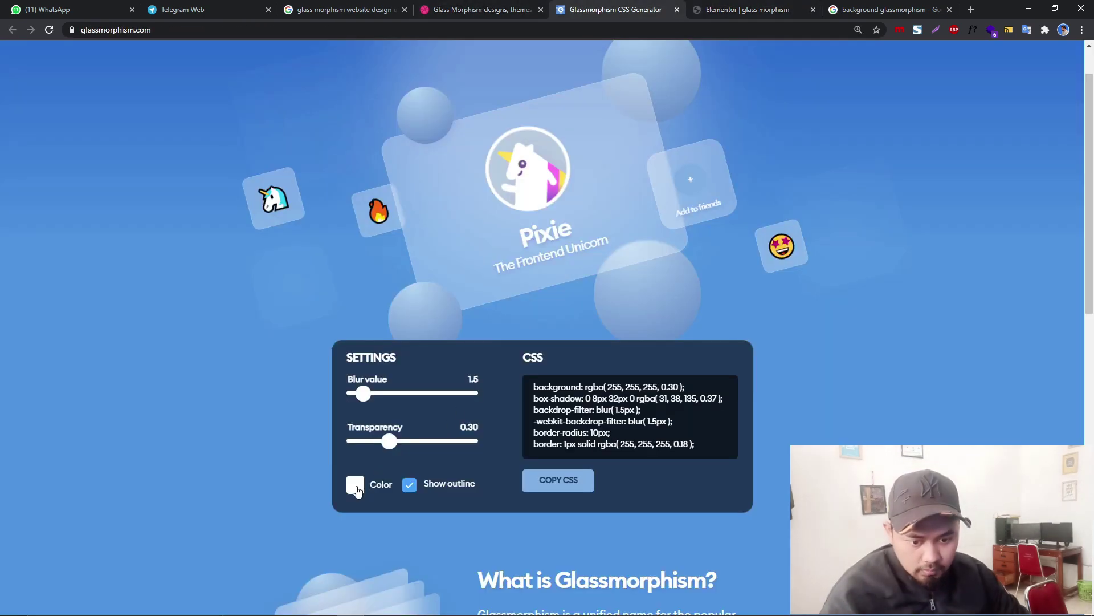
click(356, 488)
scroll(456, 453, down, 5)
drag(387, 363, 372, 362)
key(ctrl+v)
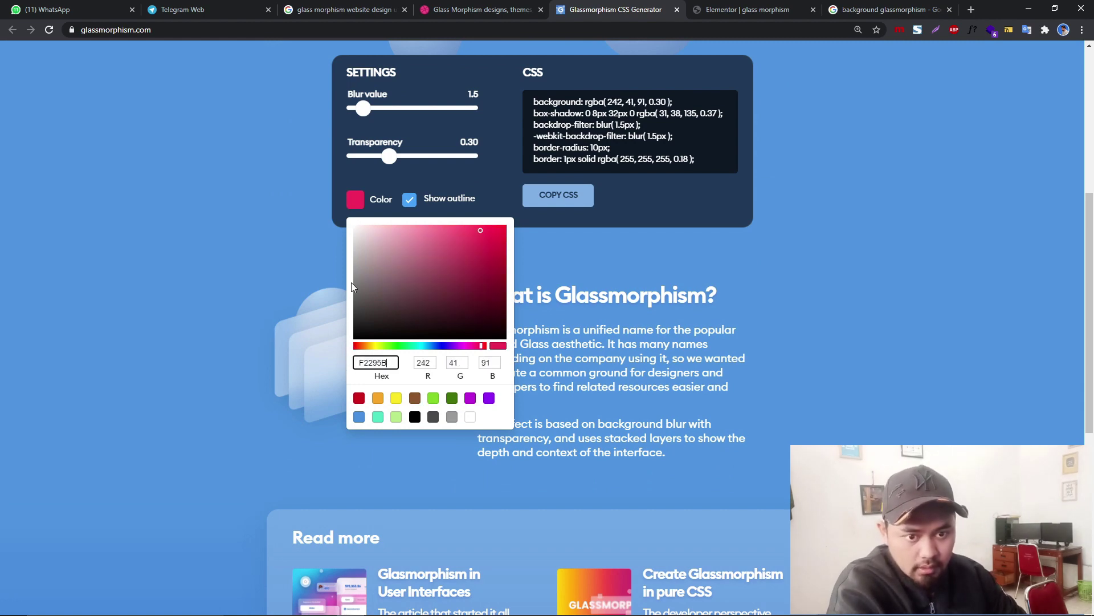
click(452, 177)
scroll(474, 241, up, 6)
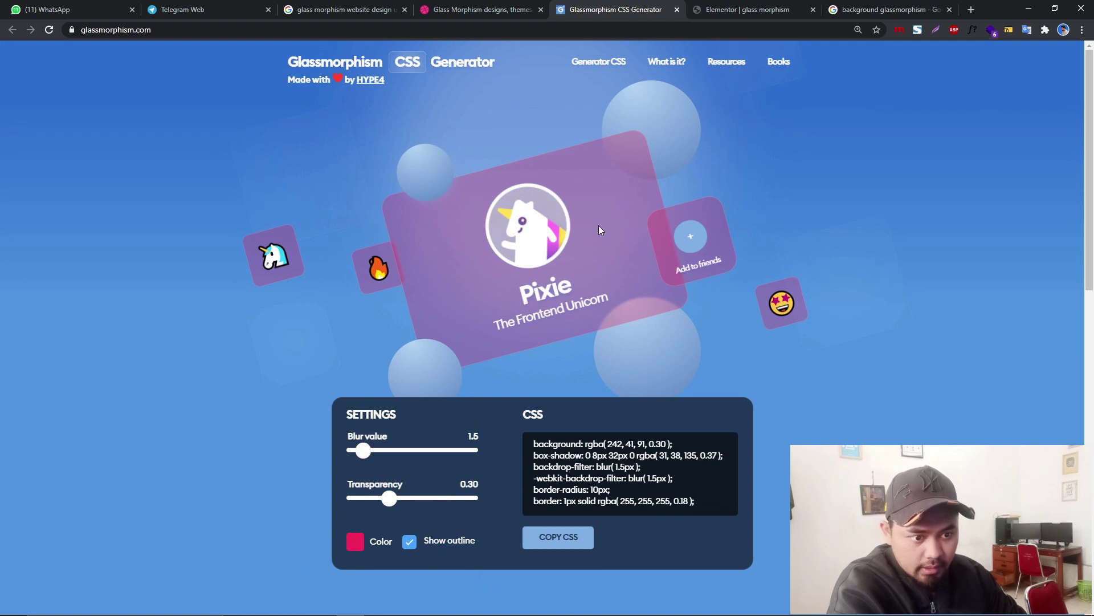
Step: Set the glass transparency to 0.35 and copy the generated CSS
drag(395, 505, 397, 505)
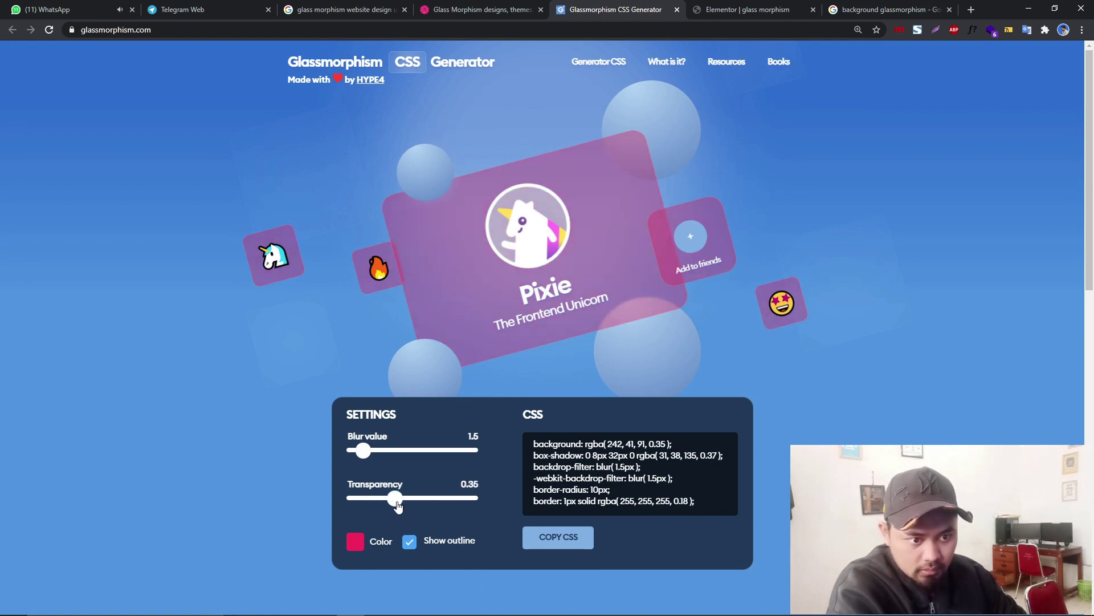
drag(534, 443, 705, 500)
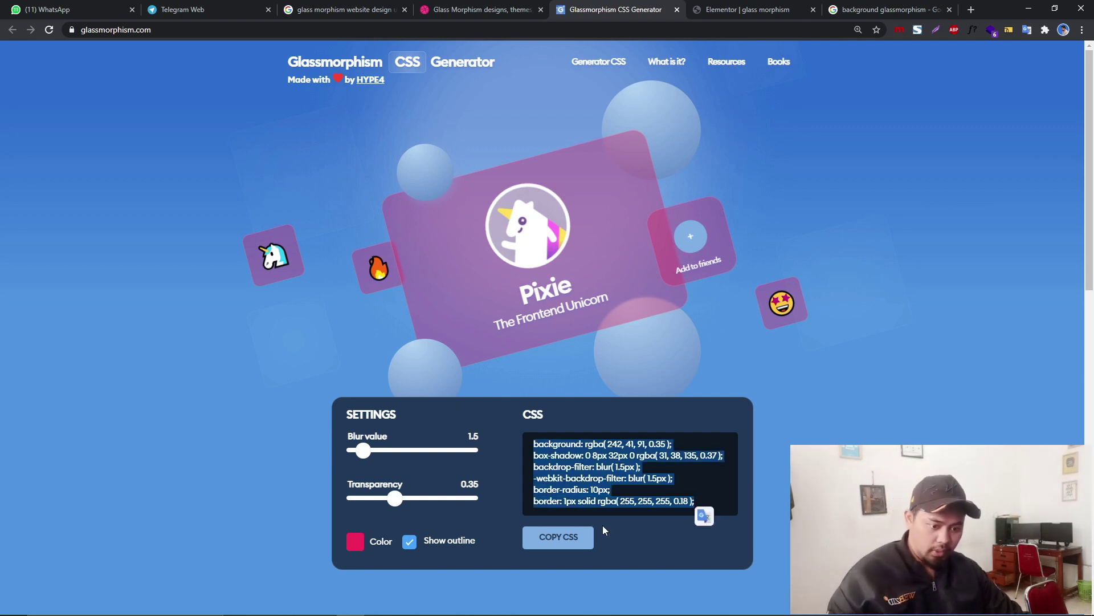
click(553, 536)
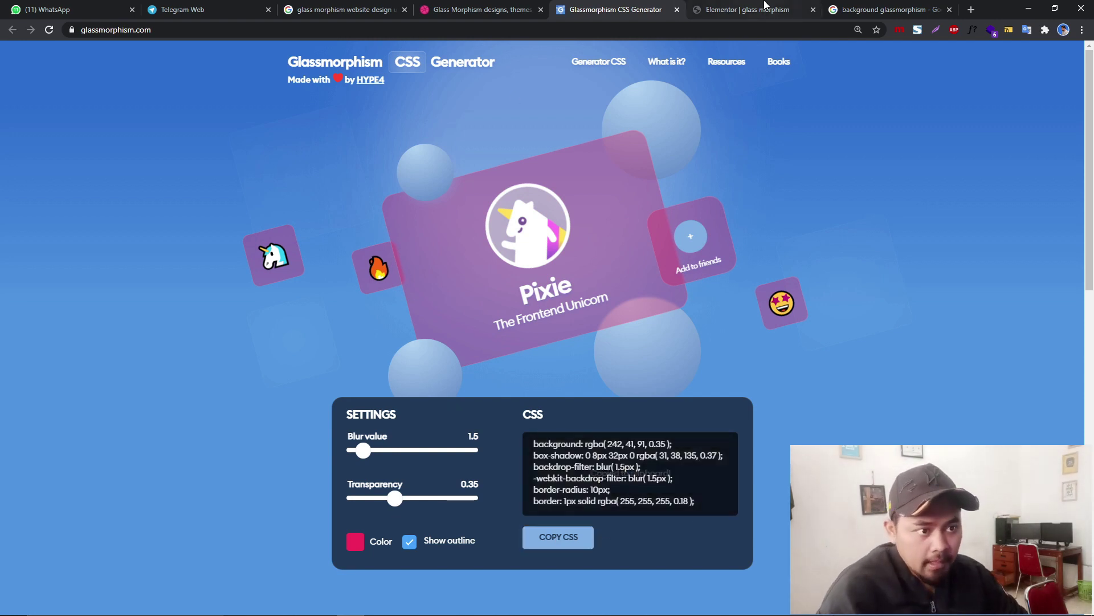
Step: Switch back to Elementor, add a selector rule with the copied glass CSS to the form column's custom CSS, and preview the result
click(765, 6)
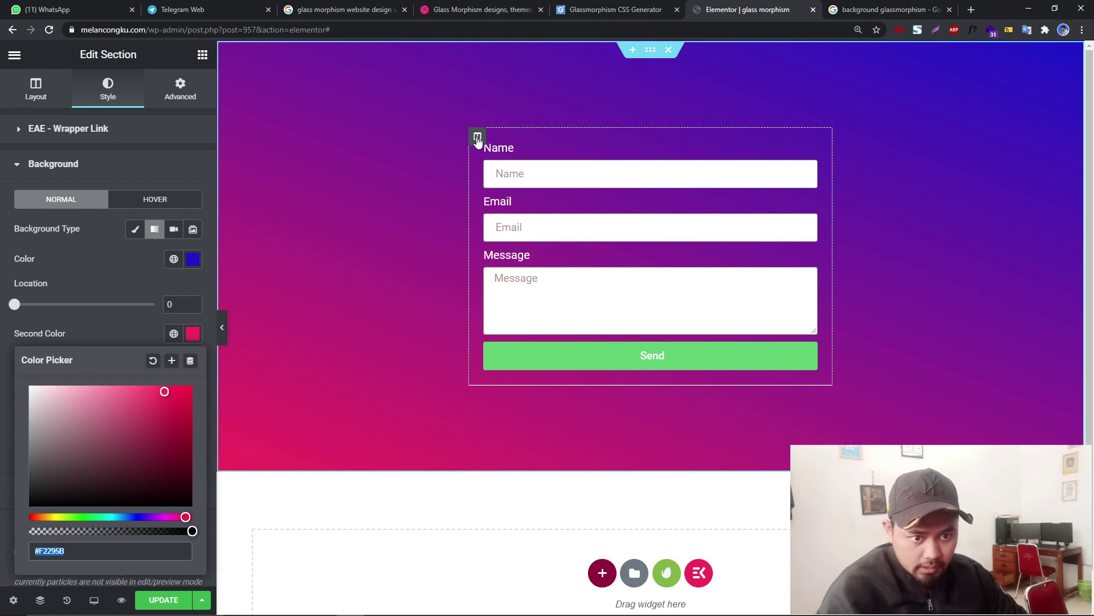
click(478, 138)
click(181, 93)
scroll(183, 348, down, 2)
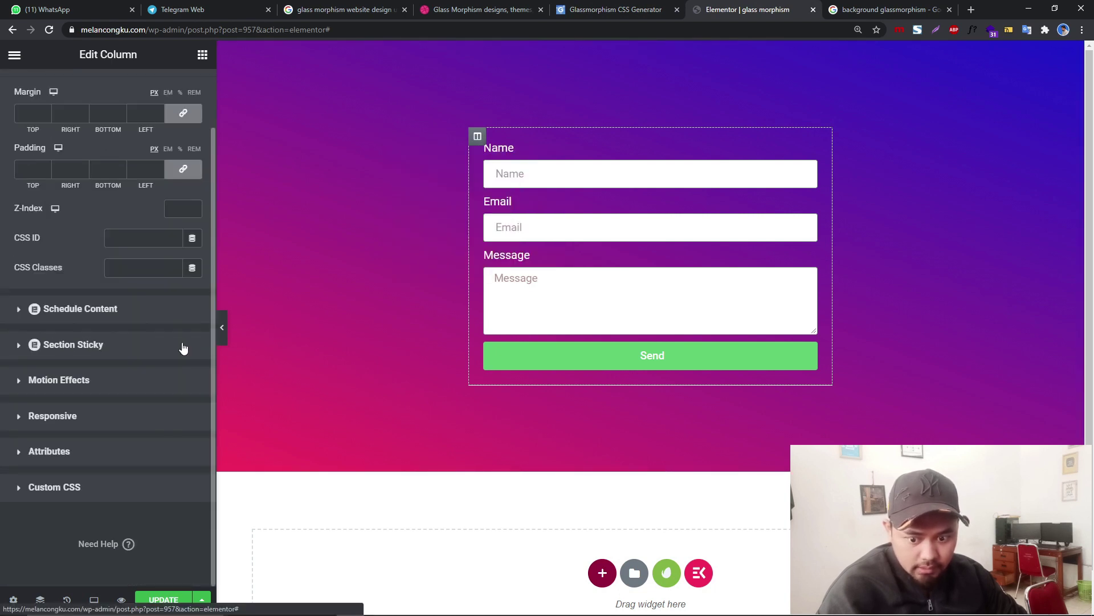
click(147, 485)
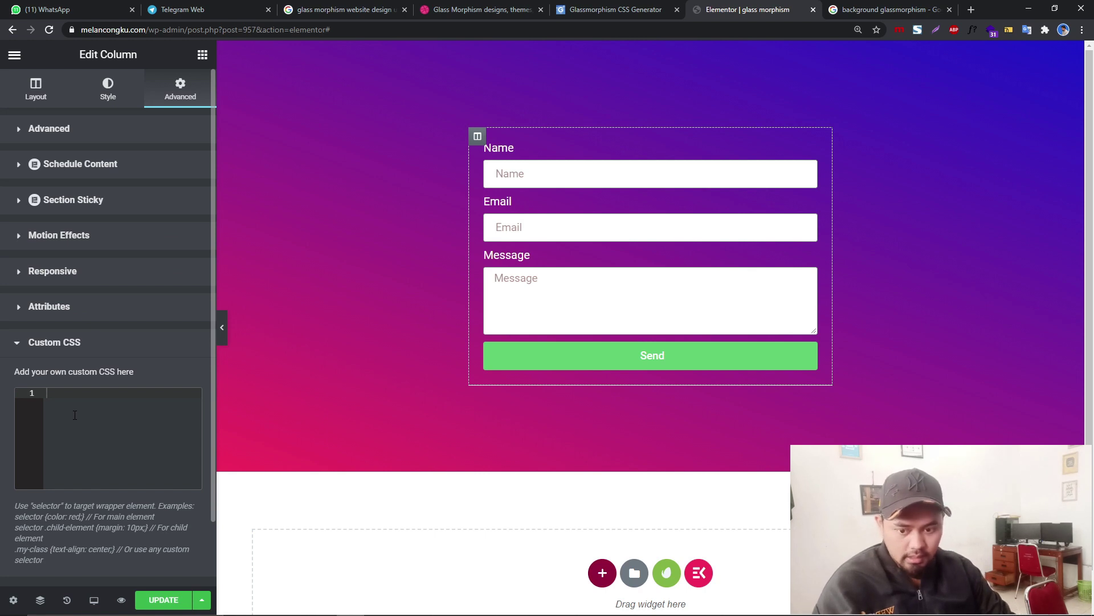
text(selector {)
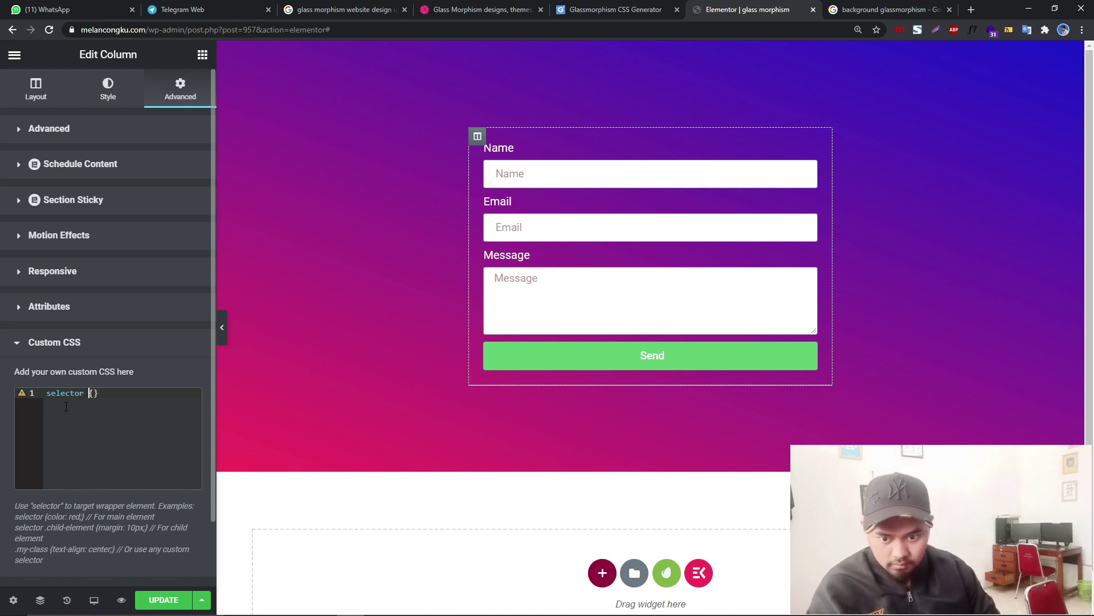
key(Return)
key(ctrl+v)
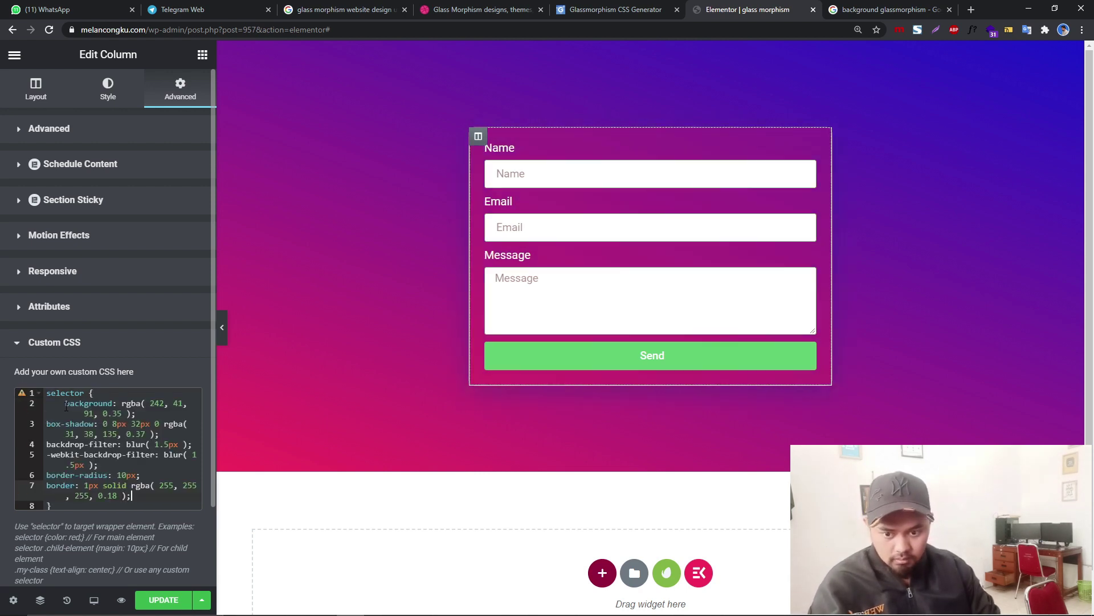
click(222, 331)
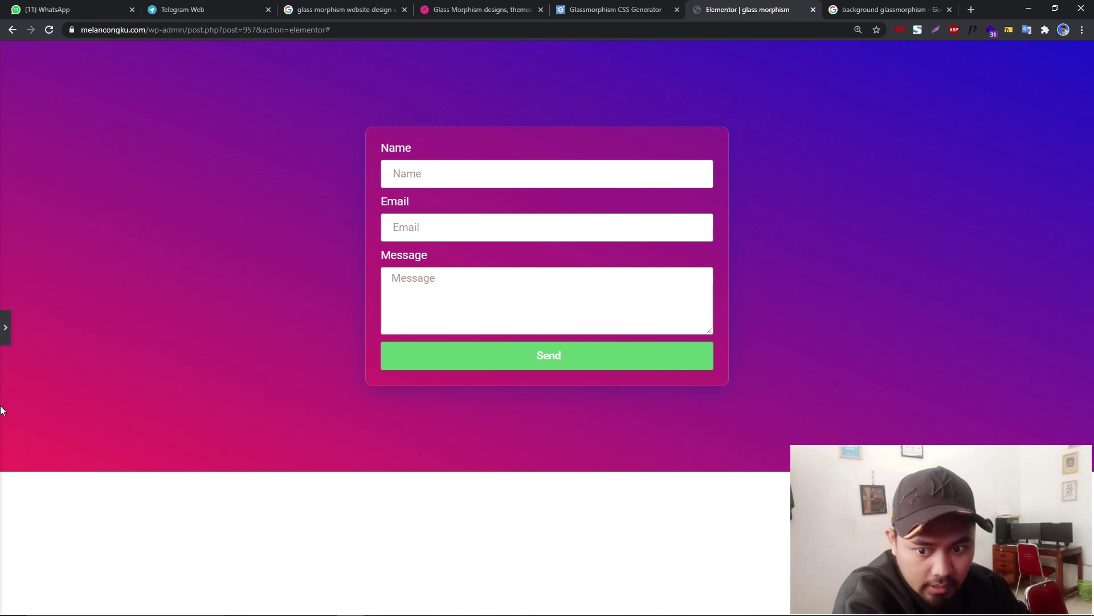
click(6, 327)
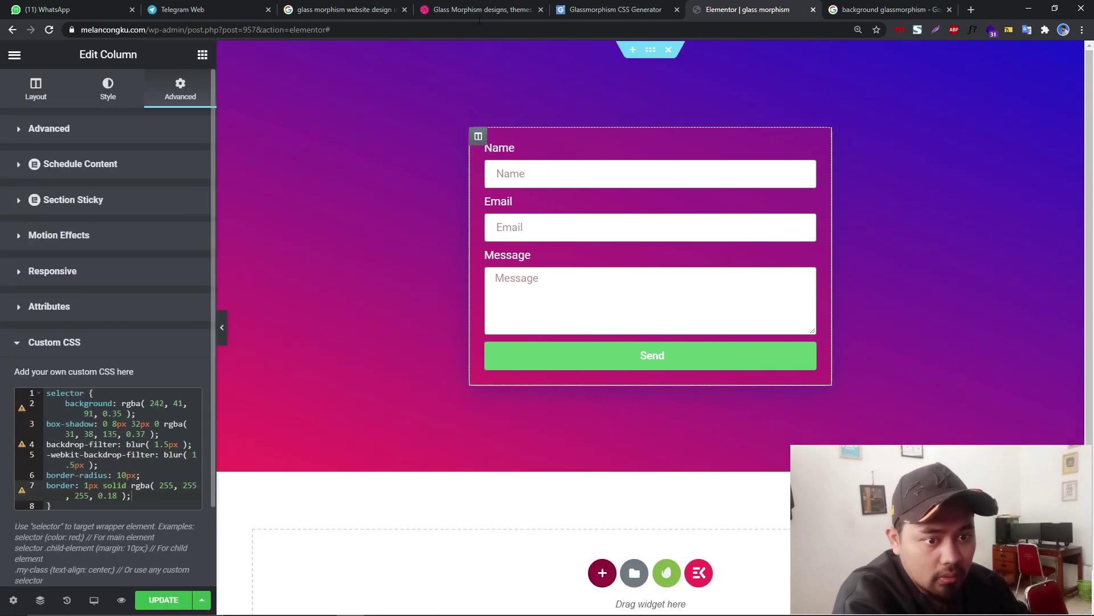
Step: Return to the Glassmorphism CSS Generator, set the transparency to 0.10, and copy the updated CSS
click(638, 6)
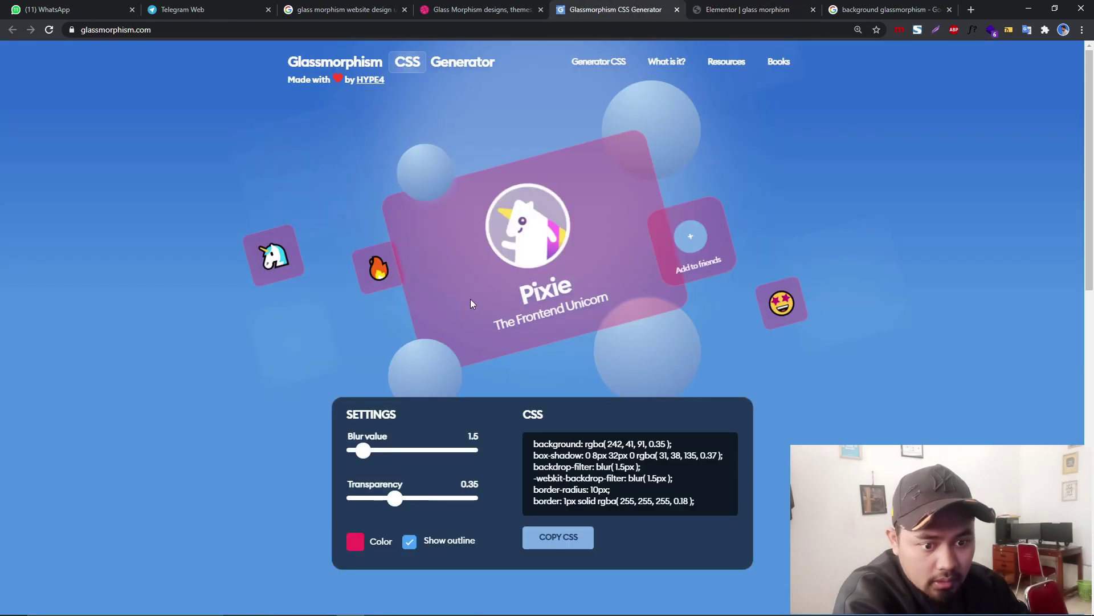
drag(392, 503, 366, 505)
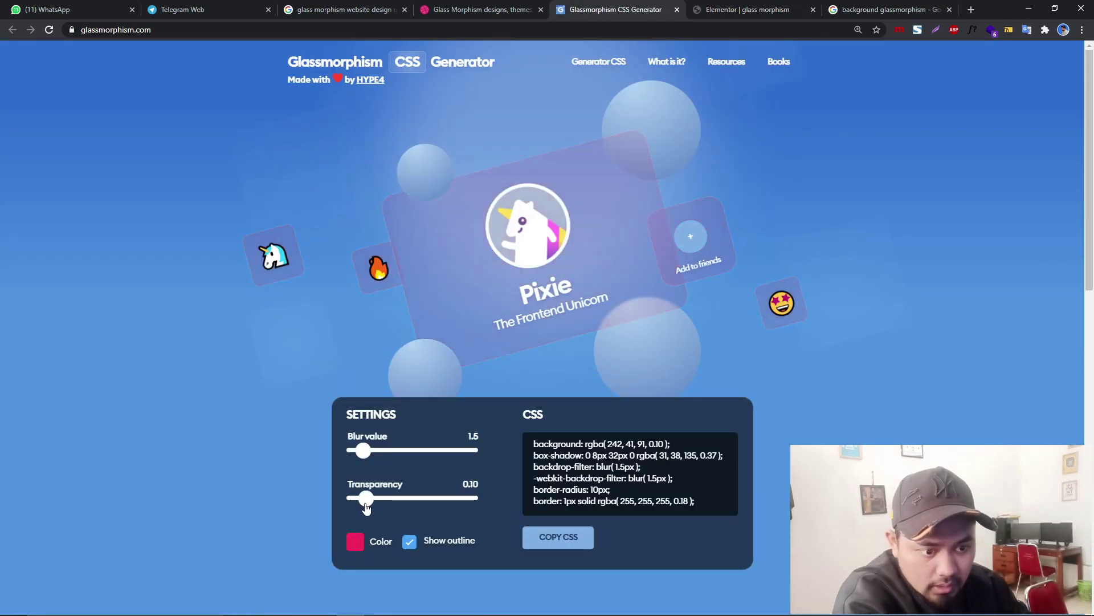
click(541, 542)
Step: Switch to Elementor, replace the declarations inside the column's selector rule with the newly copied CSS, and preview the full-width page
click(764, 10)
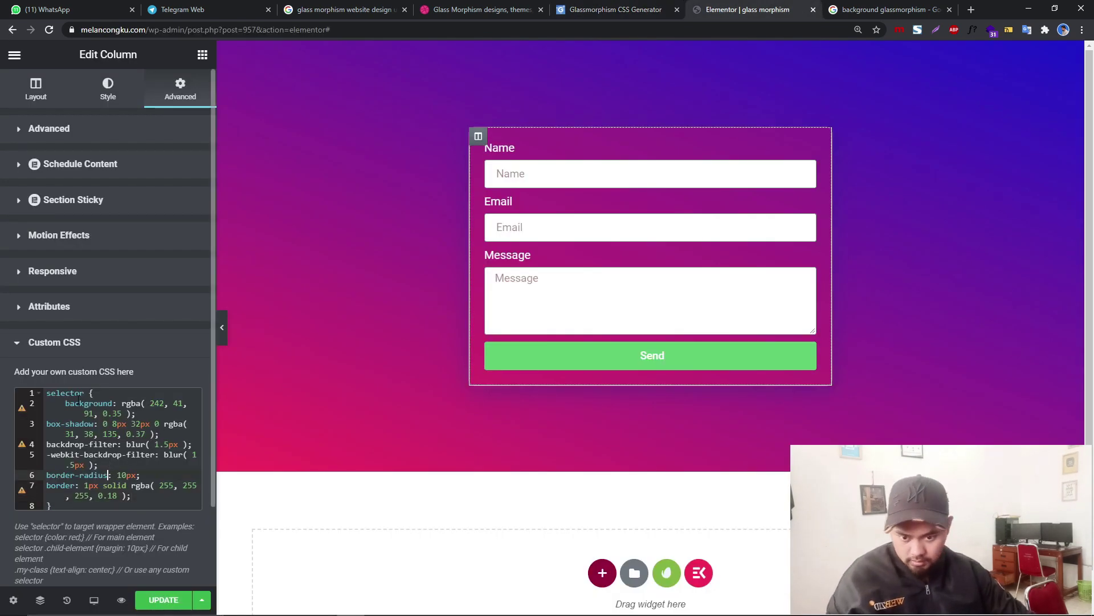
drag(59, 406, 132, 496)
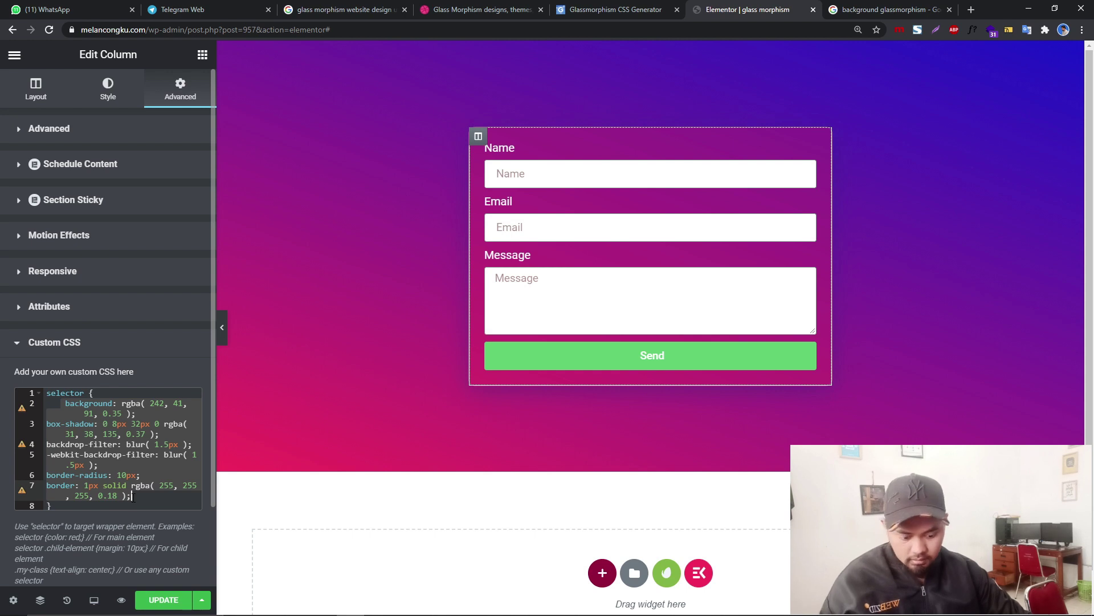
key(ctrl+v)
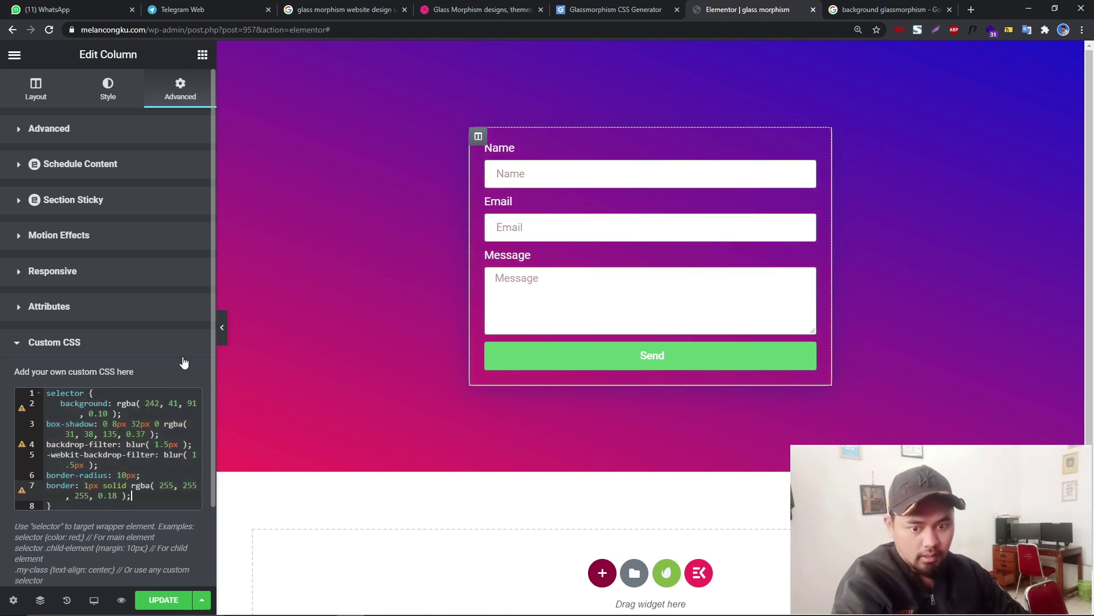
click(222, 327)
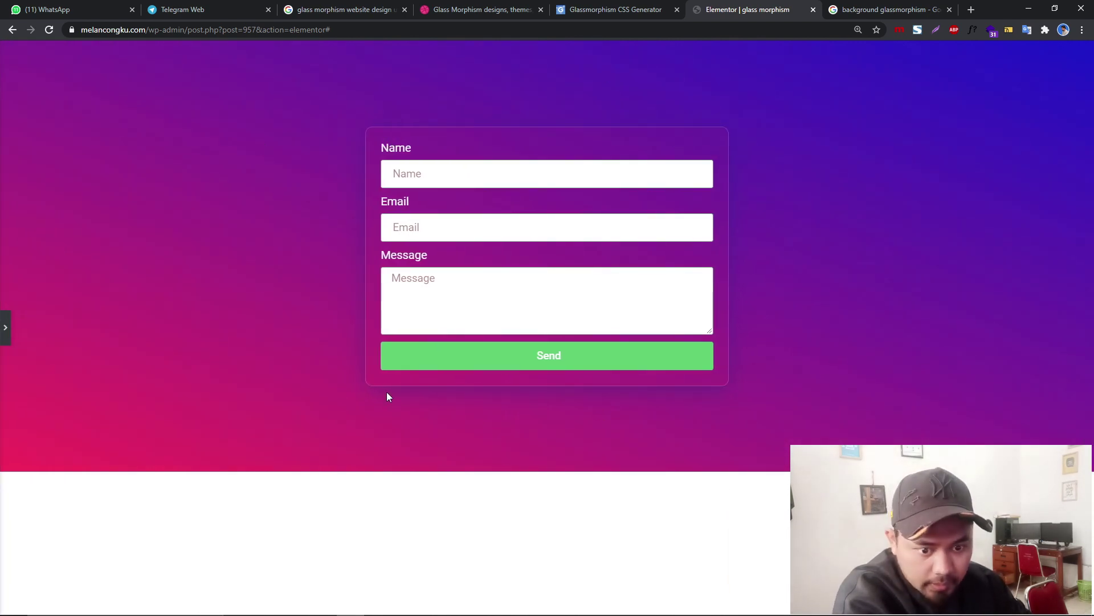
click(5, 328)
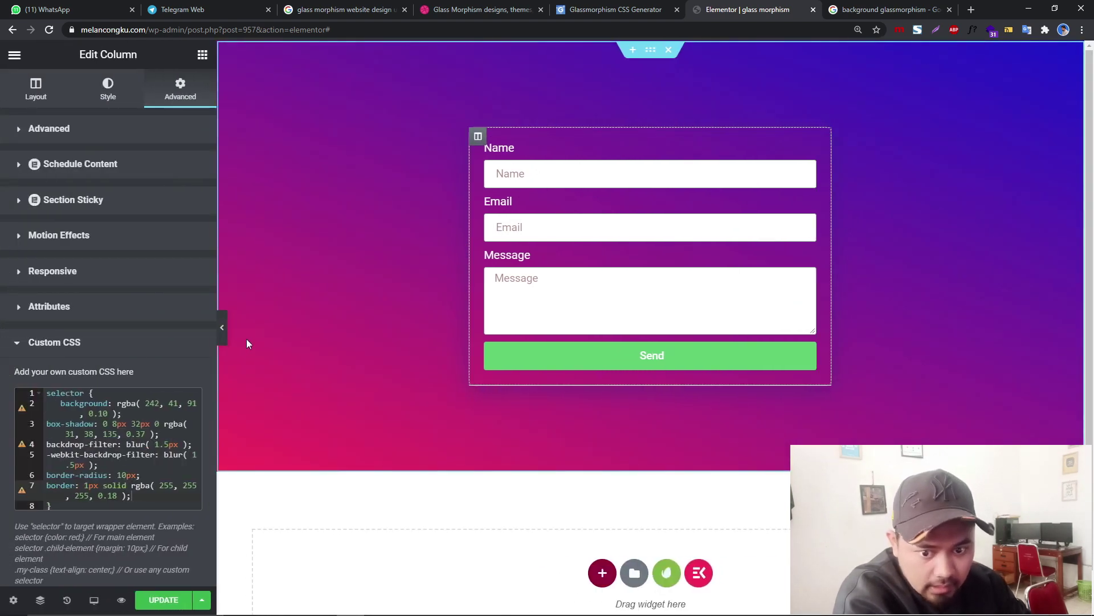
click(216, 329)
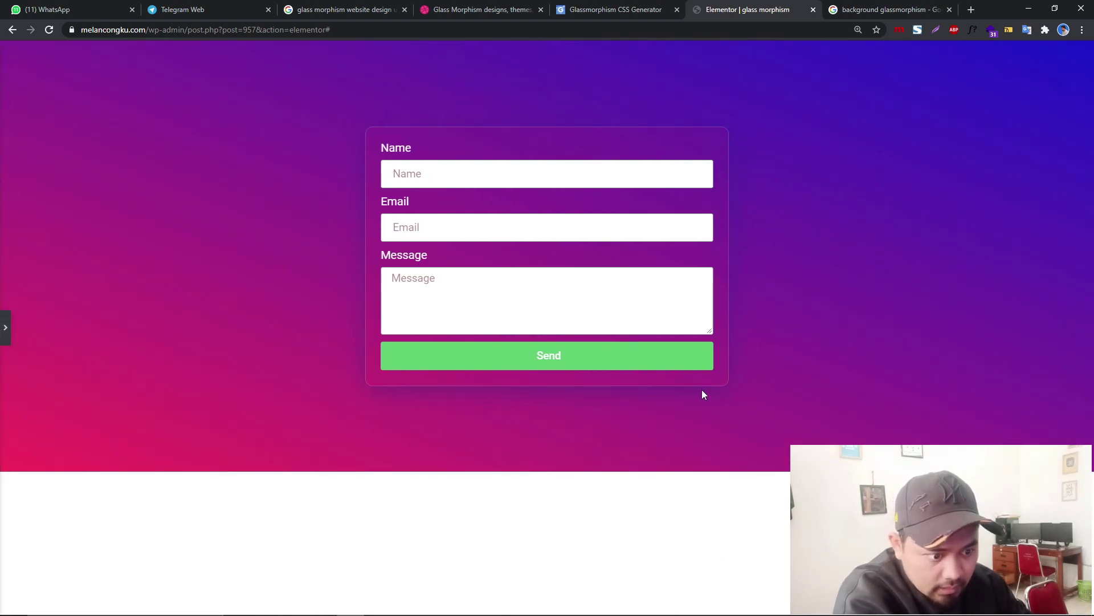
click(5, 327)
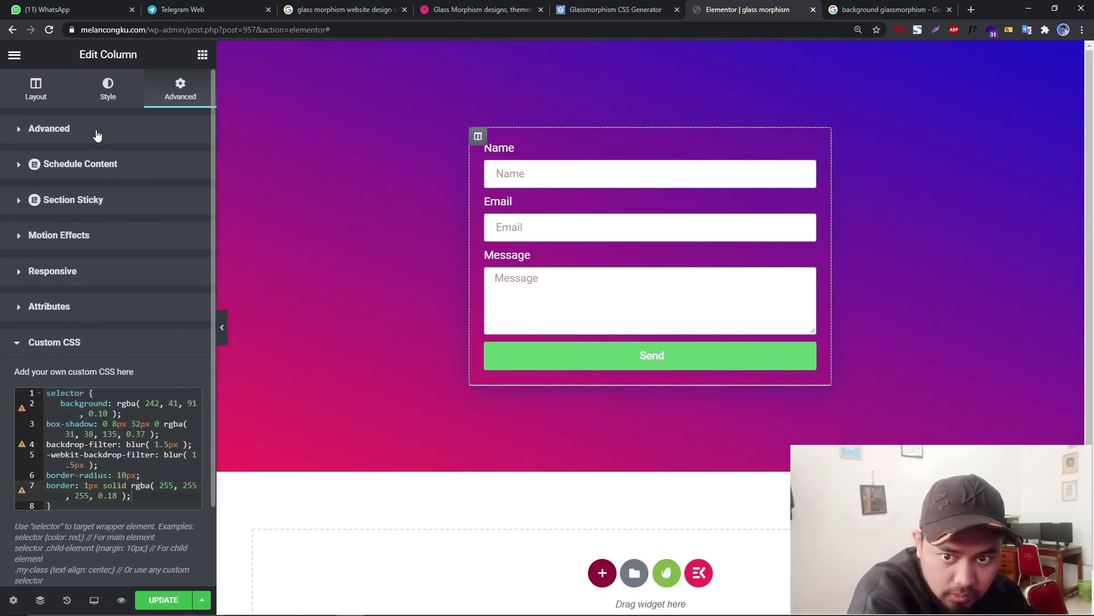
Step: Set the form column's border type to Solid in its style settings
scroll(88, 330, down, 2)
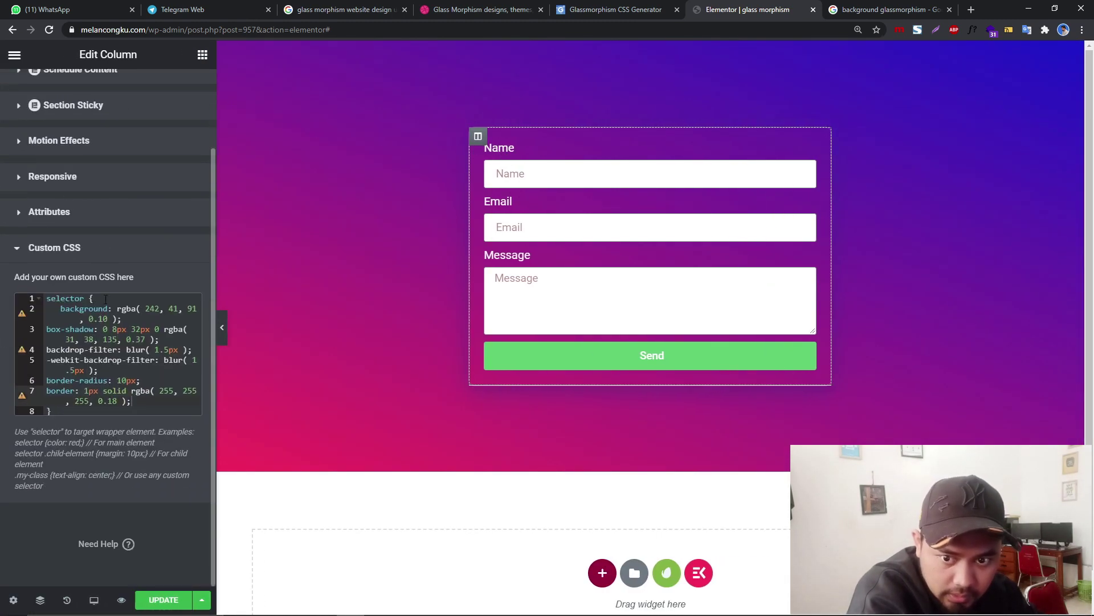
scroll(105, 298, up, 2)
click(99, 81)
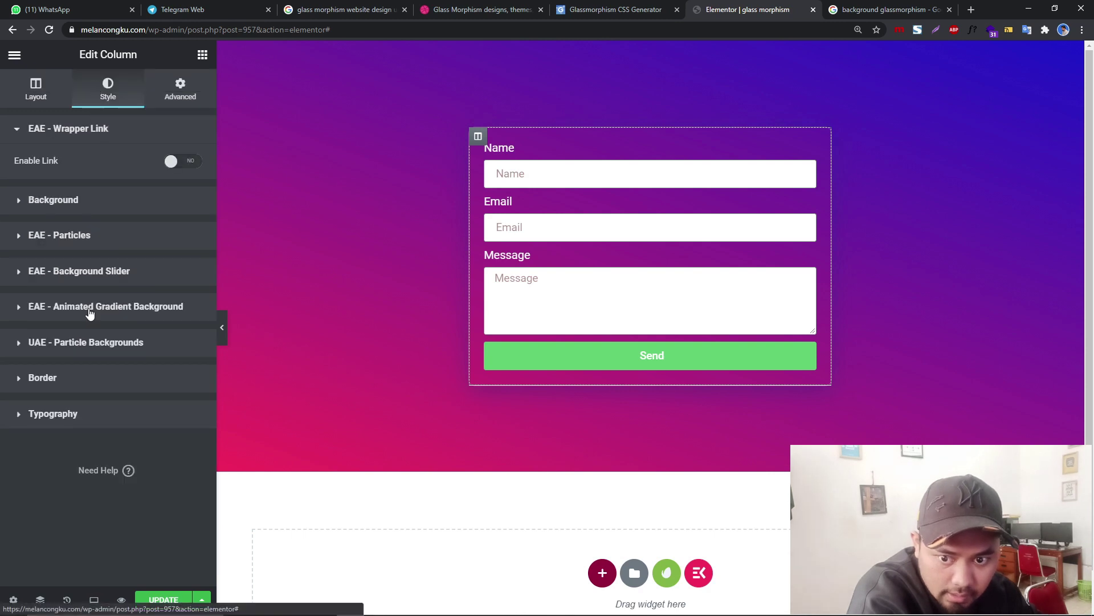
click(67, 378)
scroll(143, 349, down, 2)
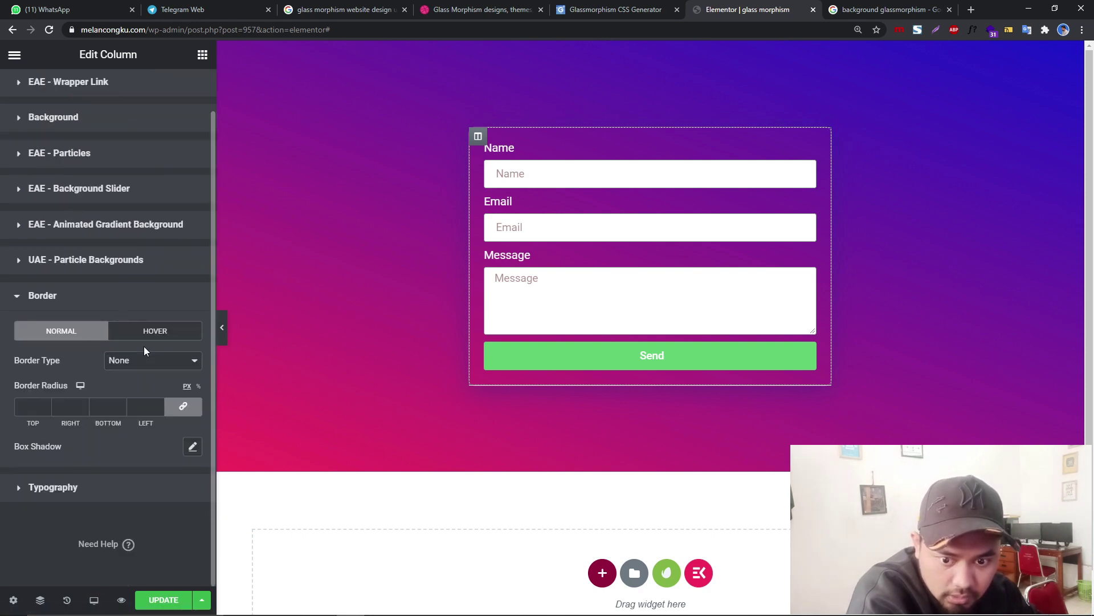
click(141, 362)
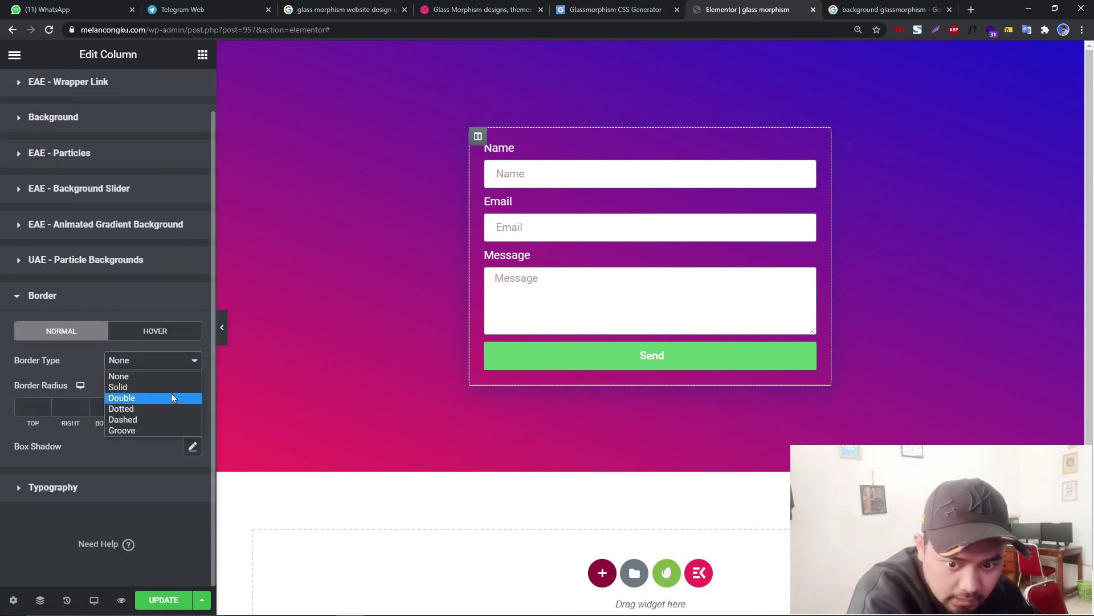
click(142, 387)
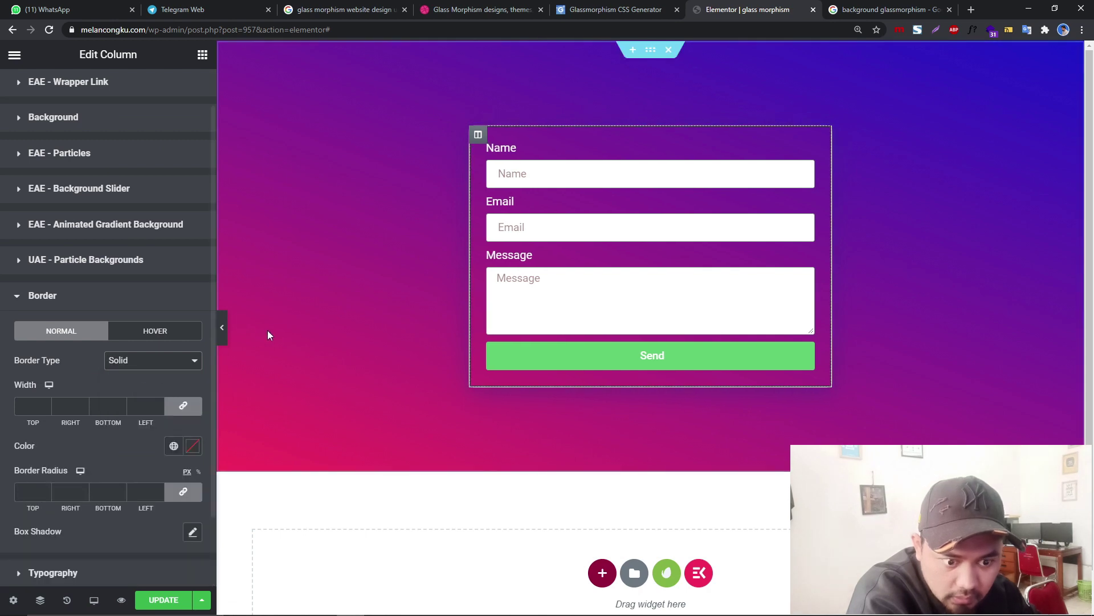
Step: Set the column's border color to a nearly transparent white, #FDFDFD17
click(192, 445)
drag(81, 303, 12, 247)
click(122, 453)
click(195, 452)
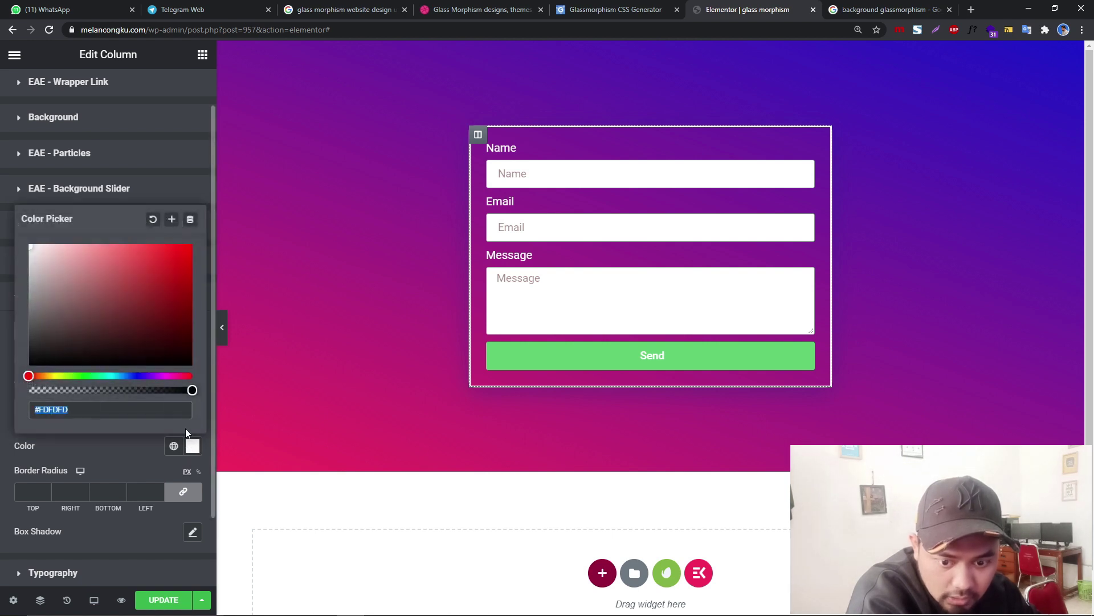
drag(190, 390, 43, 389)
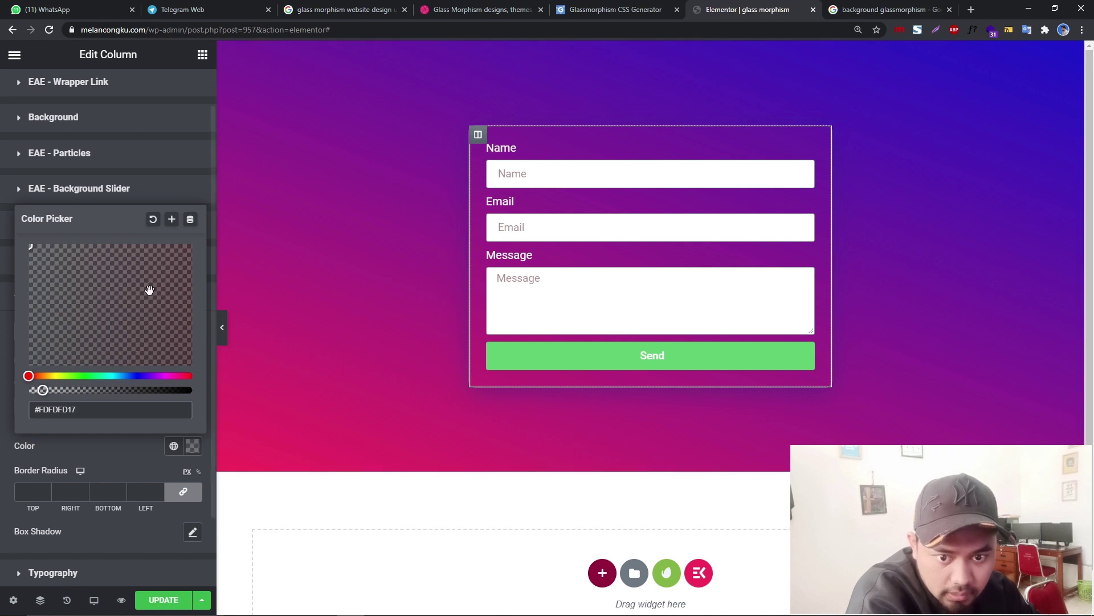
click(182, 332)
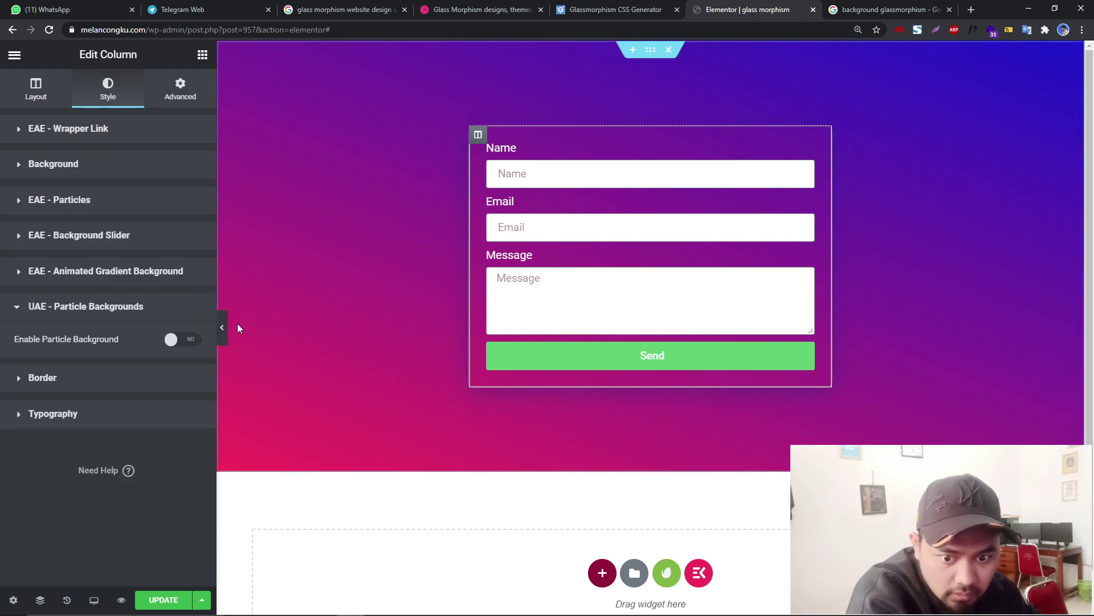
Step: Set the form column's border radius to 7 px on all corners and preview the full-width page
click(222, 325)
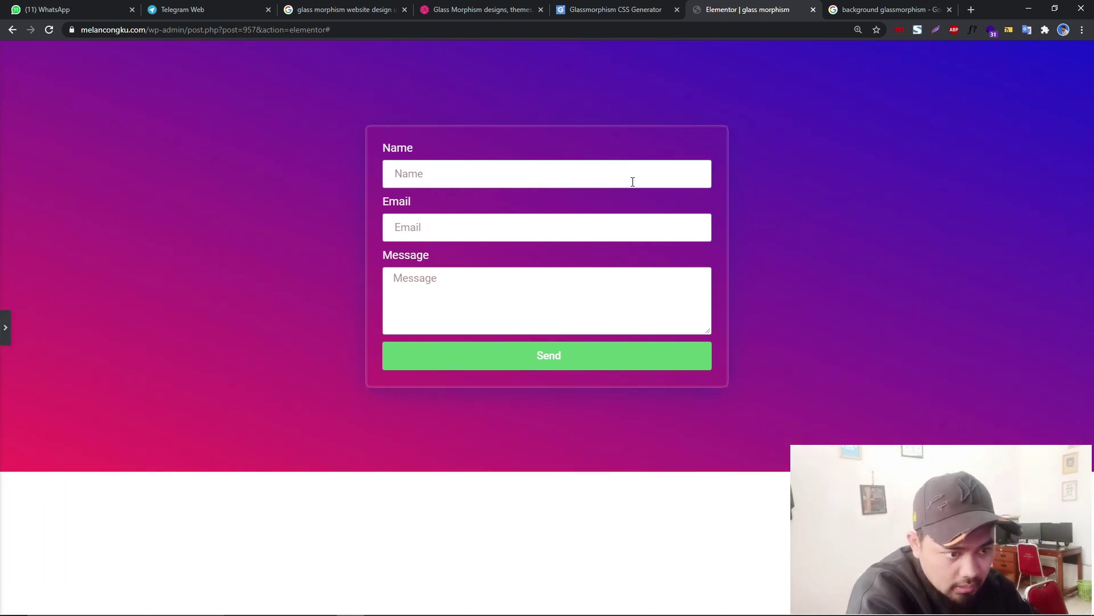
click(5, 328)
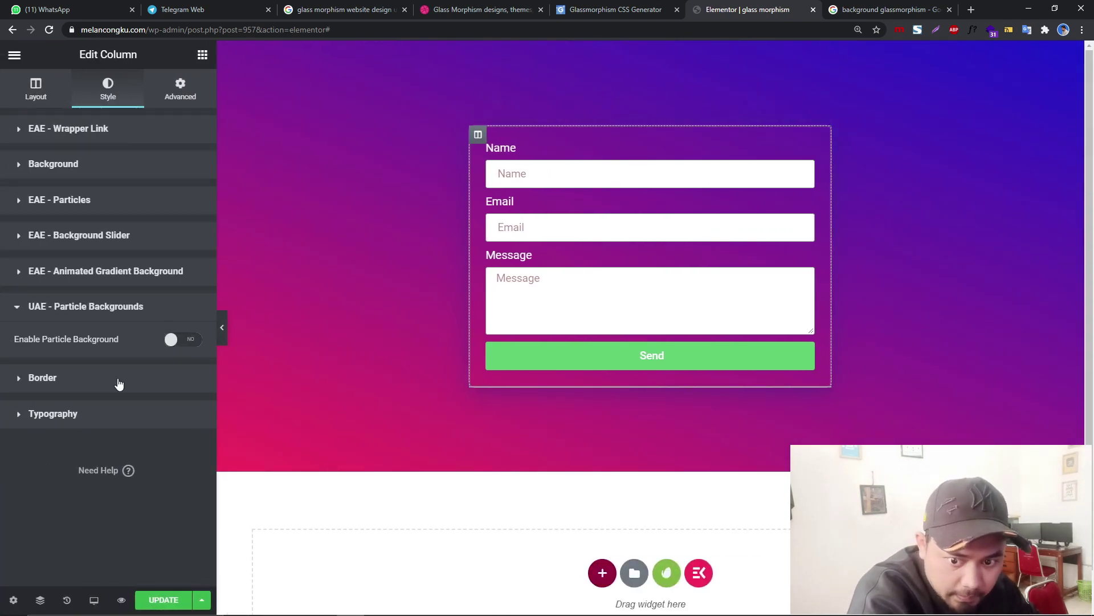
click(118, 383)
scroll(157, 386, down, 1)
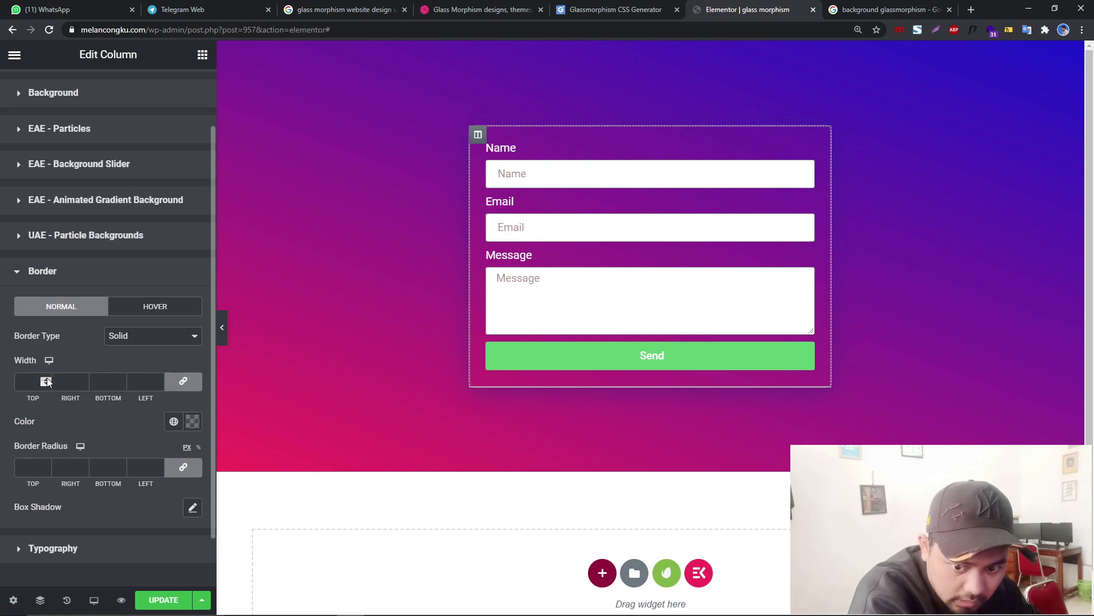
click(45, 465)
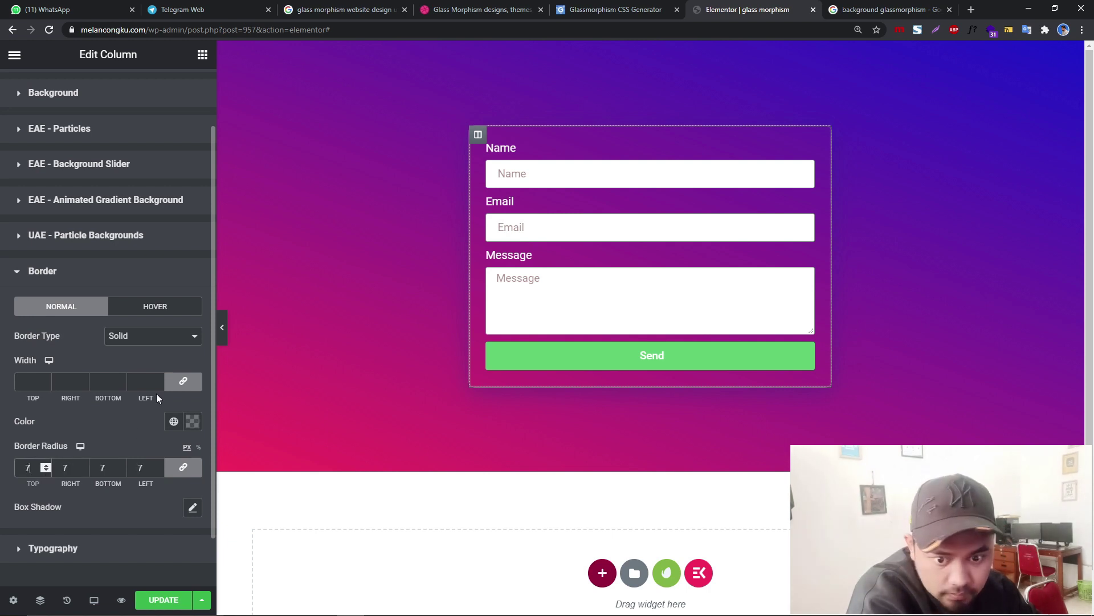
click(222, 327)
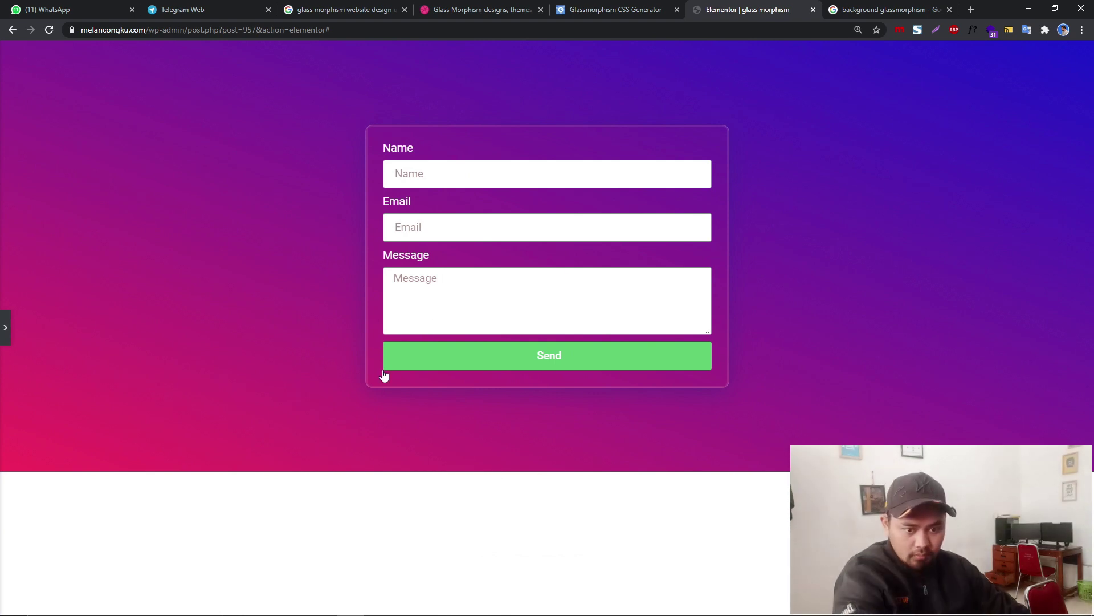
click(5, 327)
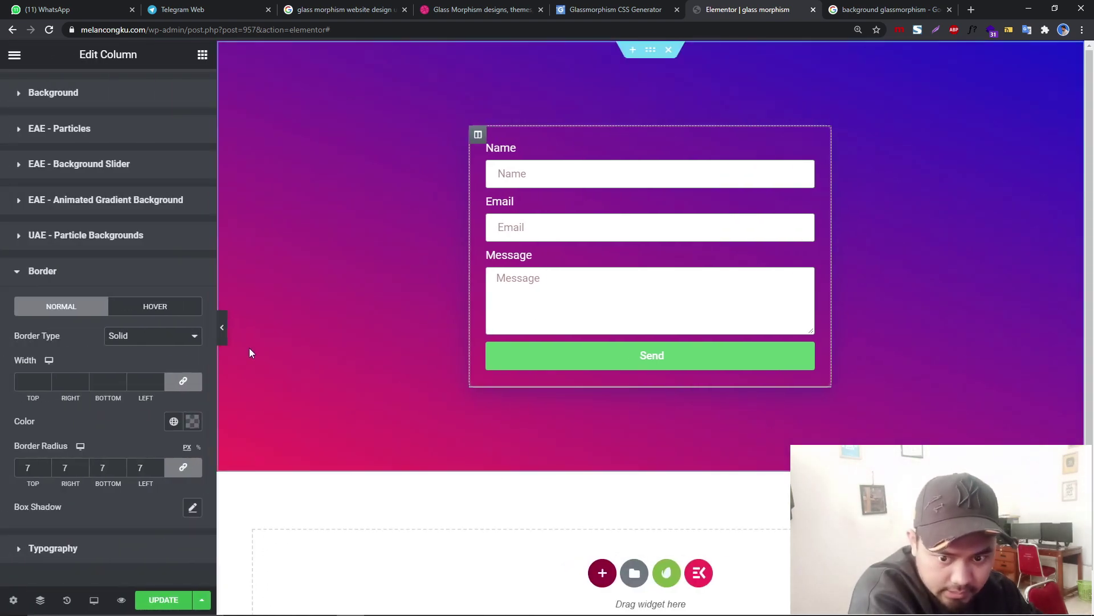
Step: Browse the glass morphism designs on Dribbble for background inspiration
click(478, 9)
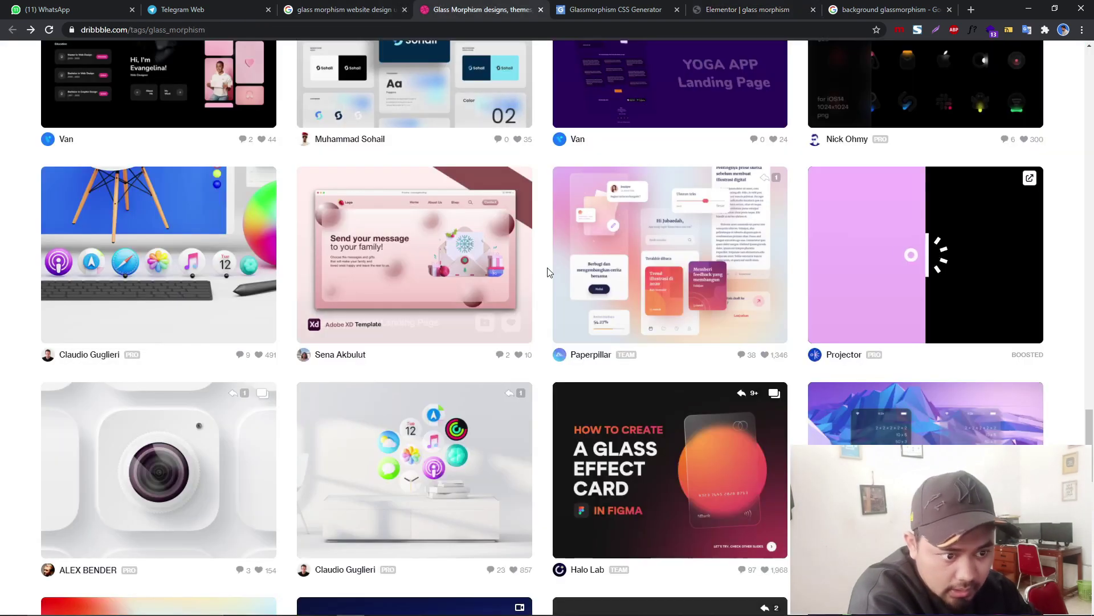
scroll(716, 353, down, 3)
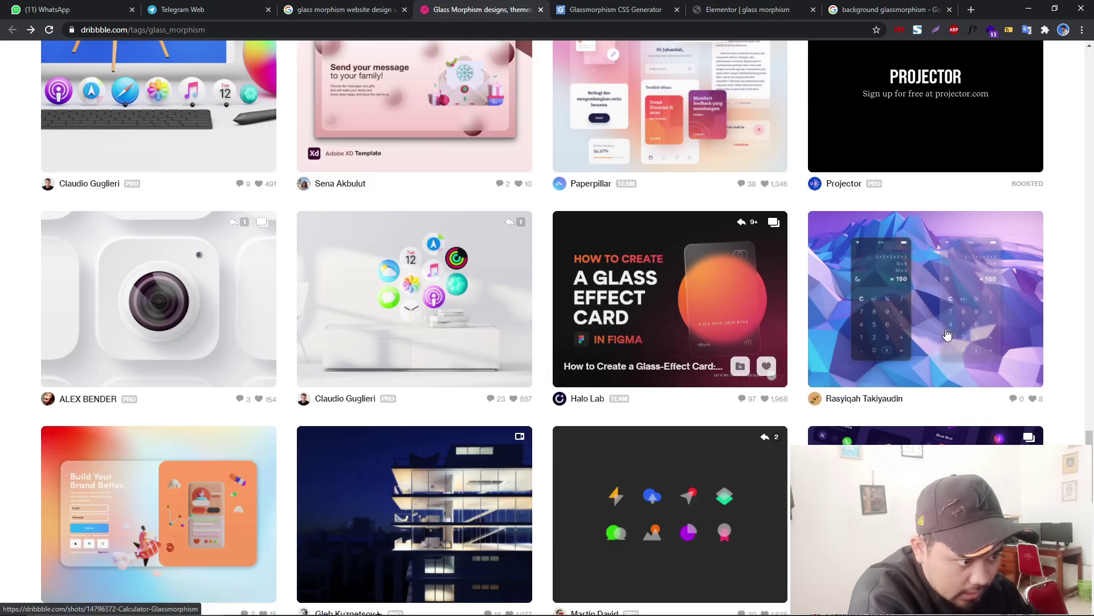
scroll(741, 399, down, 2)
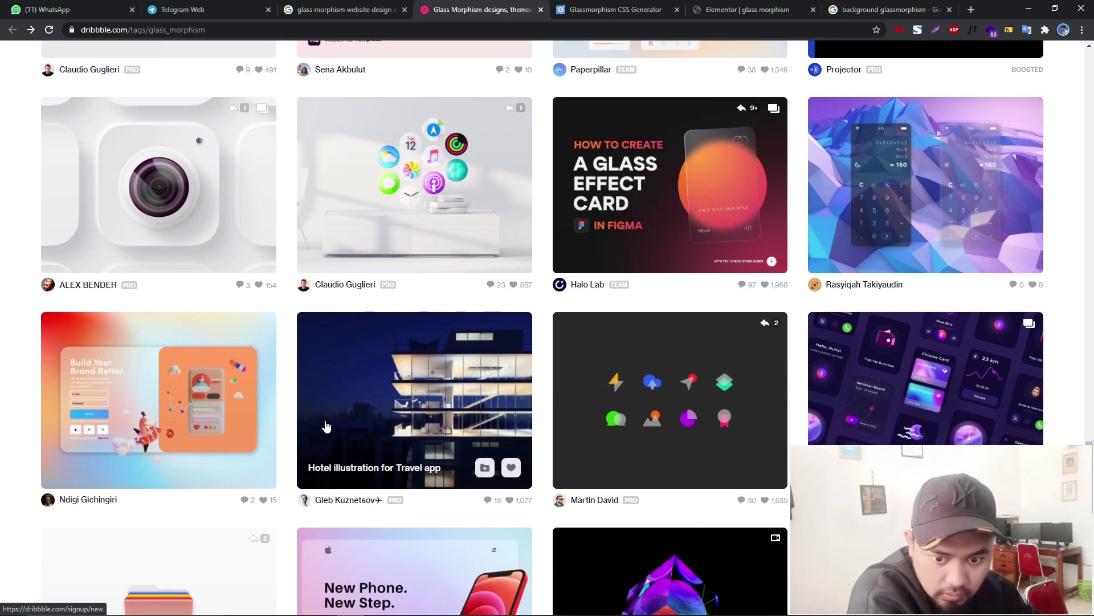
scroll(100, 143, down, 3)
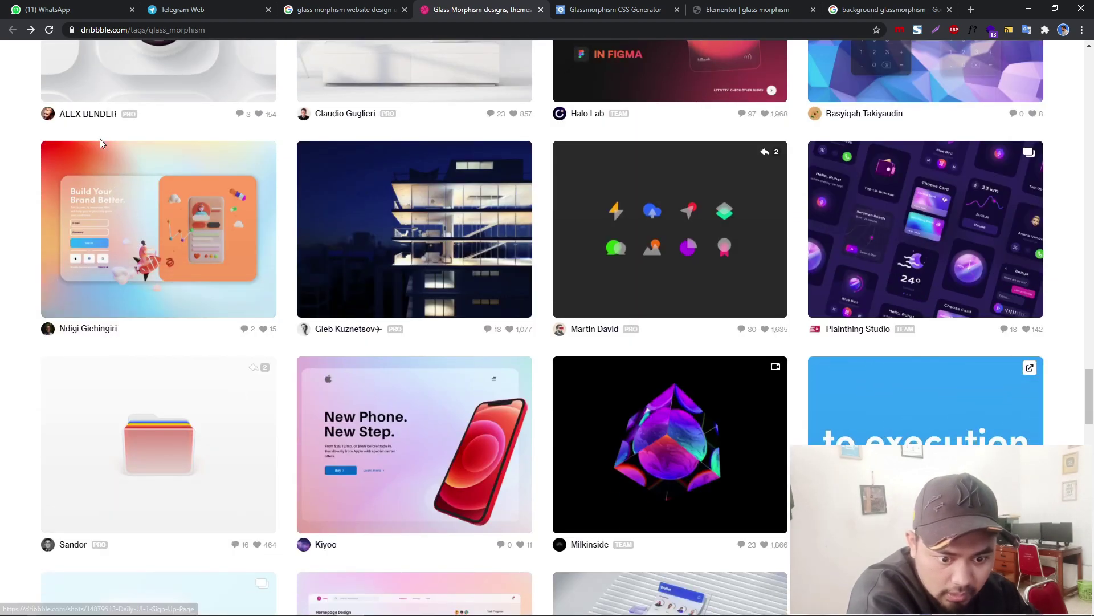
scroll(691, 280, down, 6)
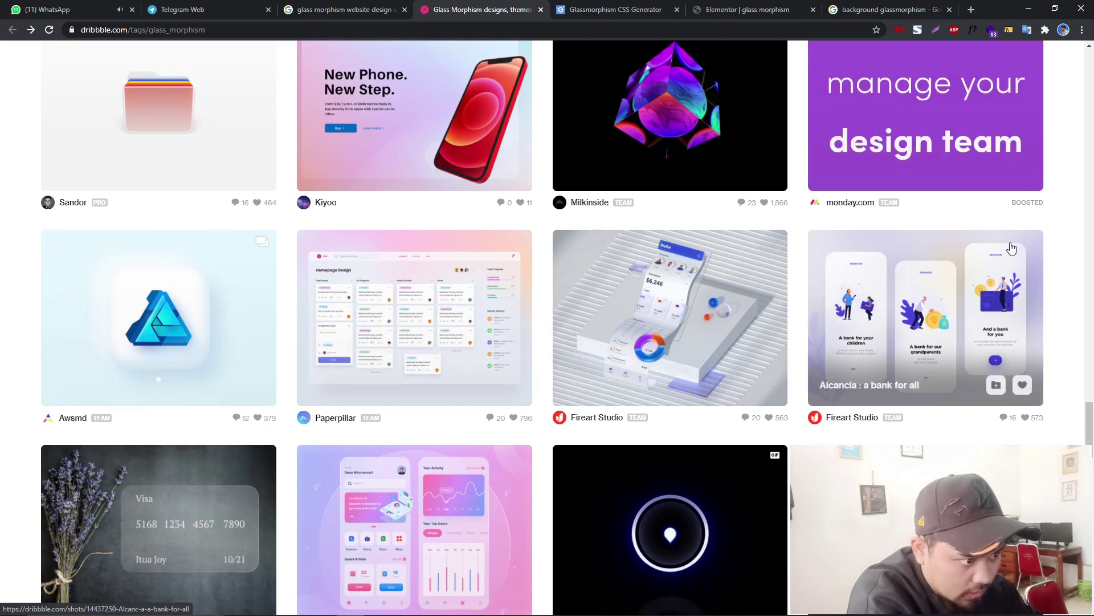
scroll(799, 384, down, 7)
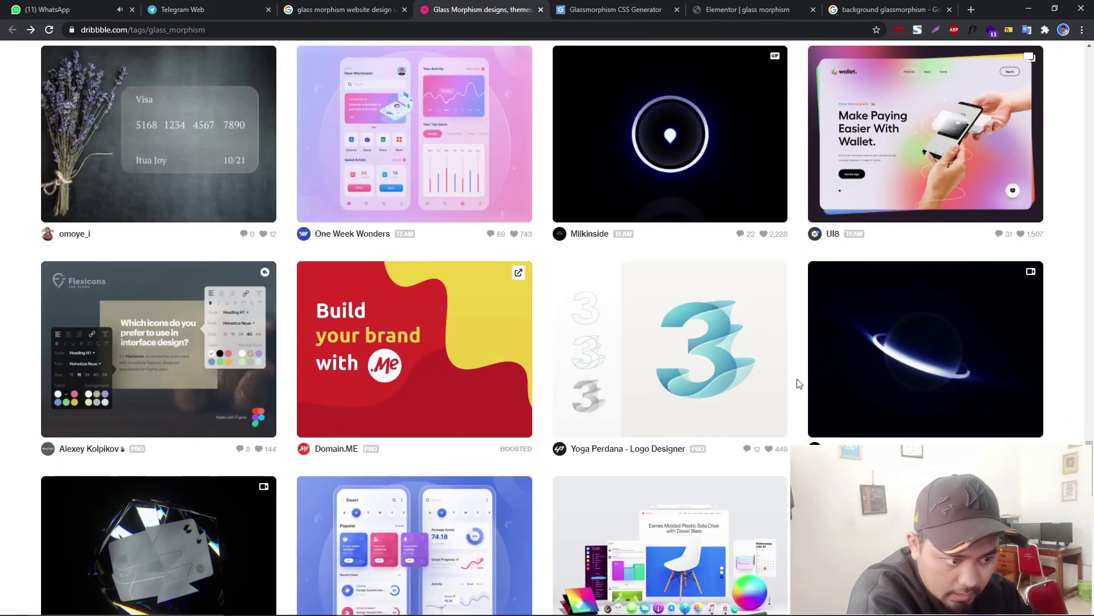
scroll(800, 384, down, 7)
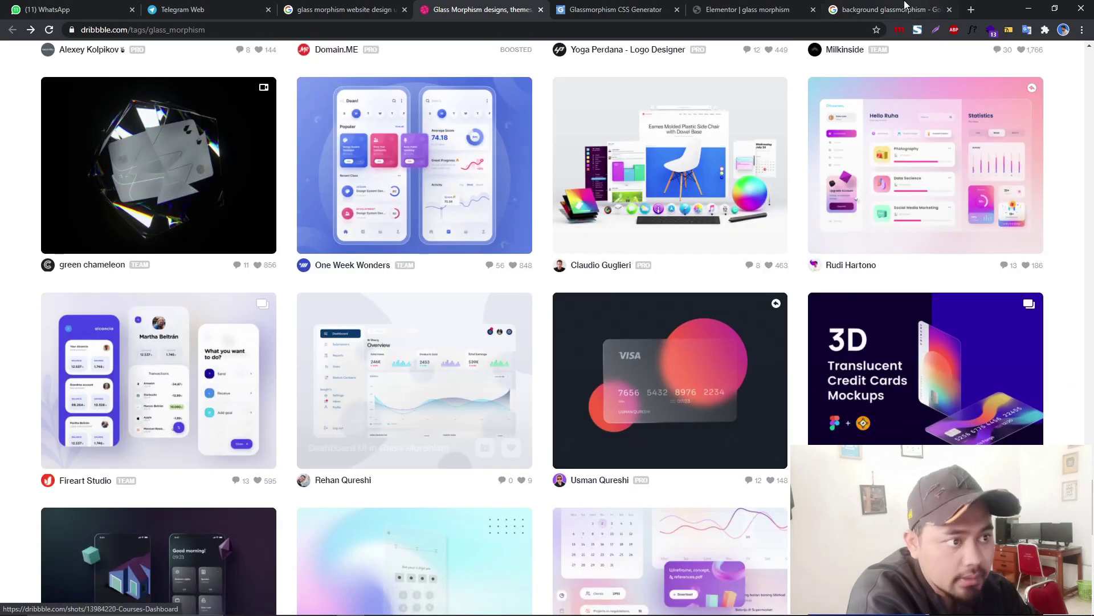
Step: Switch to the Google Images results for background glassmorphism and browse more images related to the selected gradient
click(905, 7)
click(747, 9)
click(844, 9)
scroll(804, 299, down, 5)
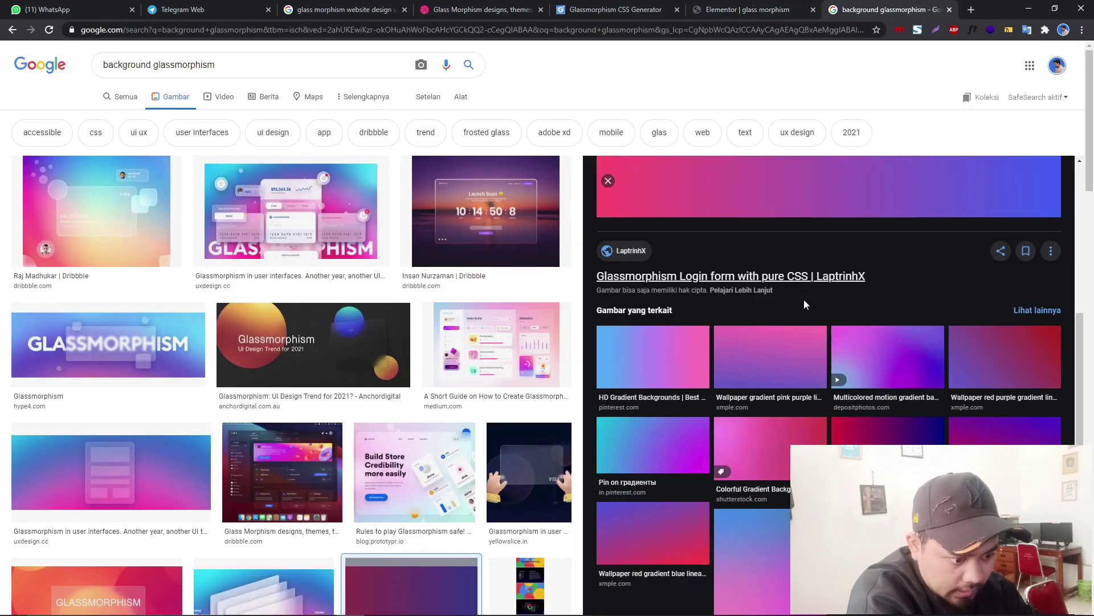
scroll(803, 300, down, 8)
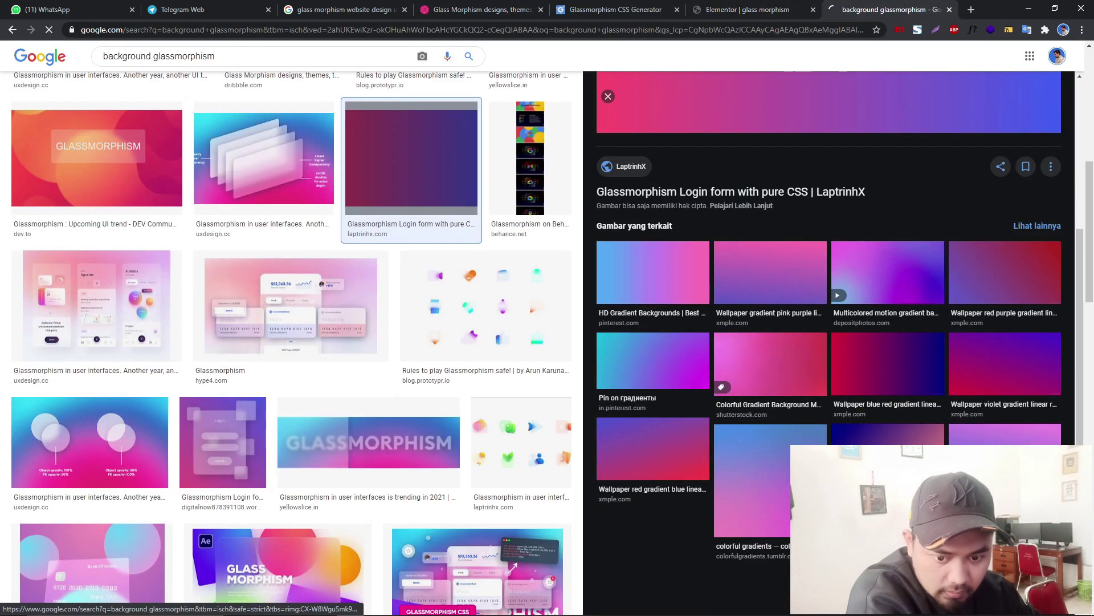
scroll(696, 298, down, 4)
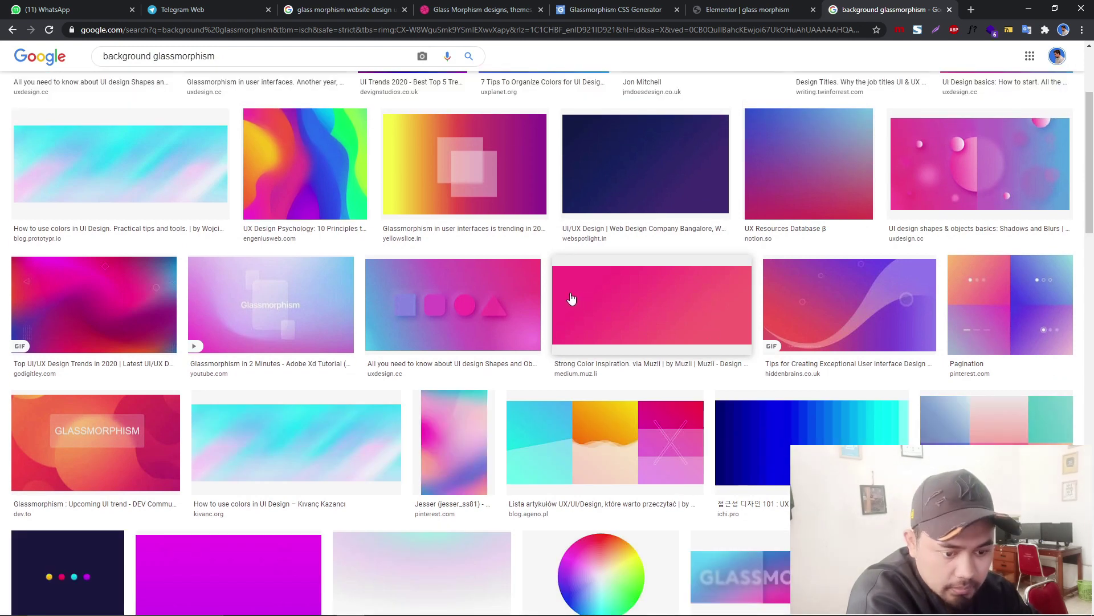
Step: Open the multicolored wavy gradient from engeniusweb.com and save it as the JPEG 10-psychology-principles-every-ui-ux-designer-should-know
click(324, 157)
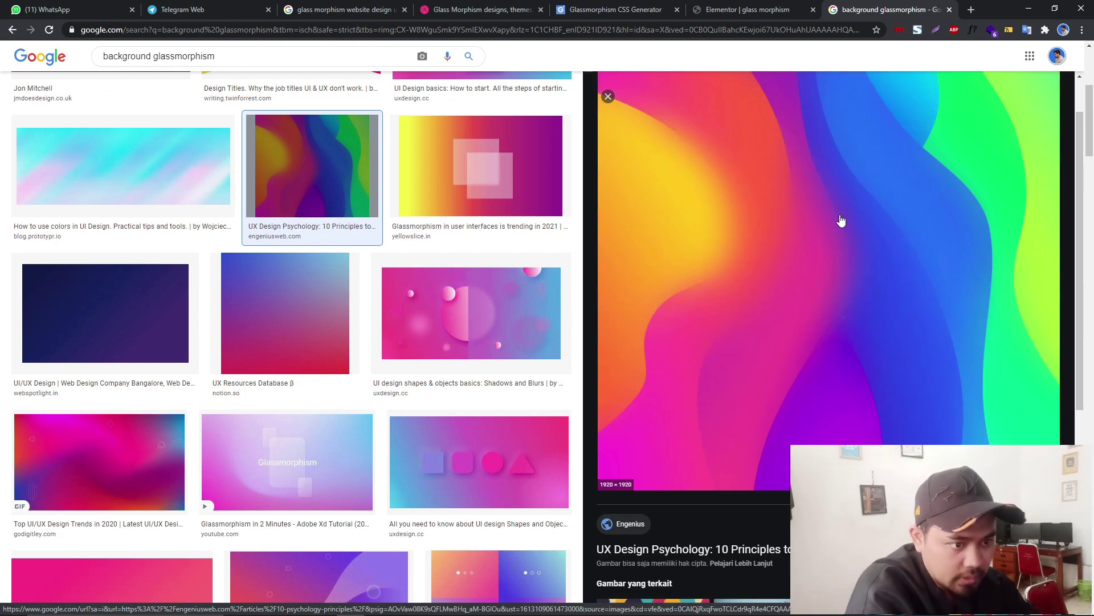
scroll(837, 228, up, 1)
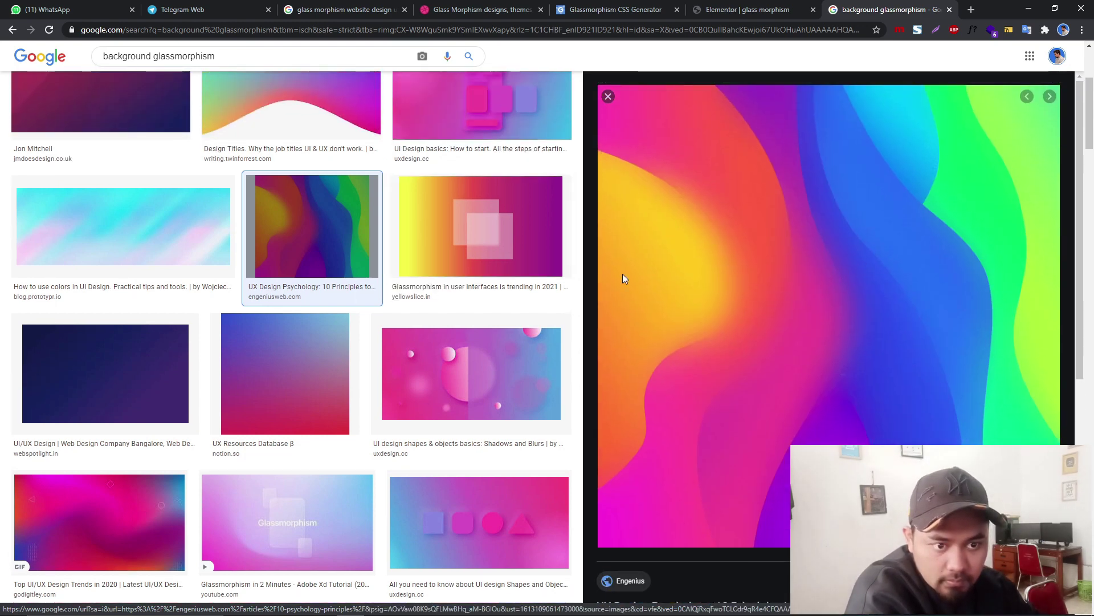
scroll(622, 273, up, 1)
right_click(887, 167)
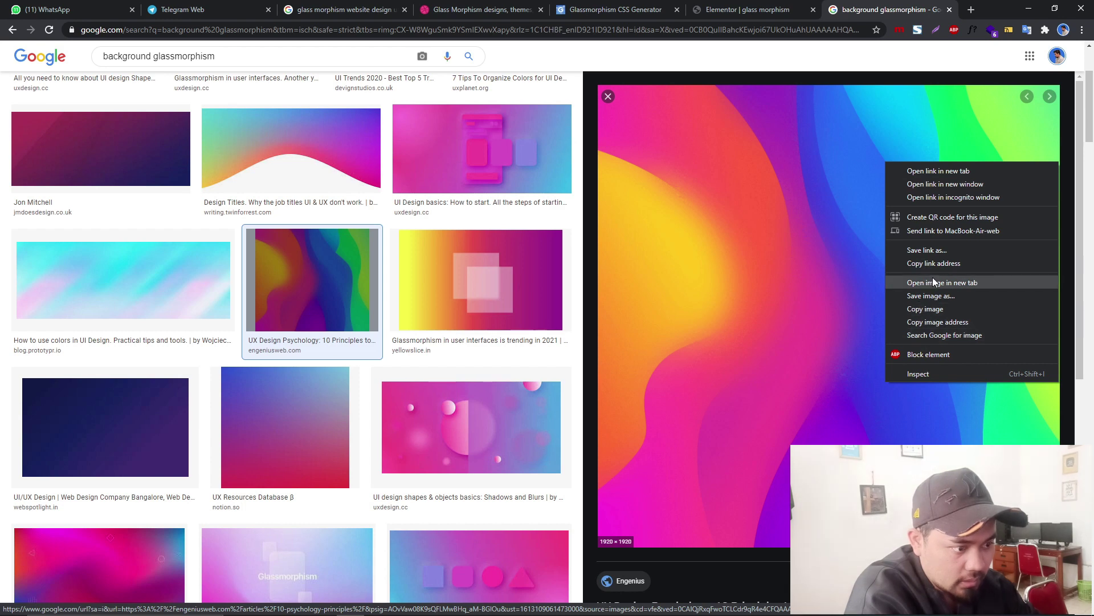
click(928, 296)
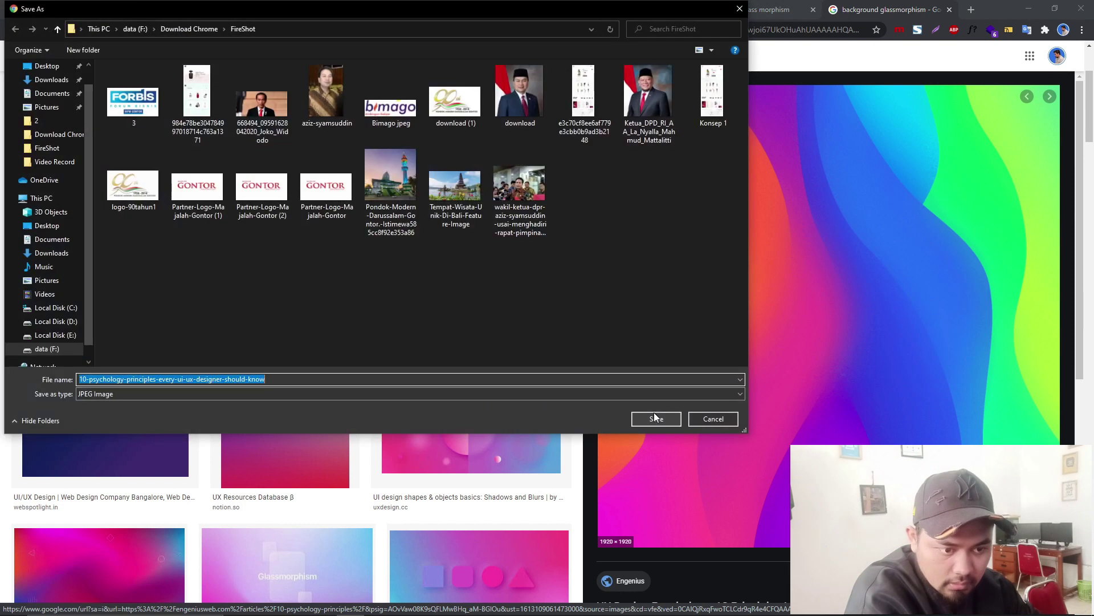
click(654, 414)
Step: Switch back to Elementor and duplicate the contact form section
click(766, 7)
right_click(650, 49)
click(661, 81)
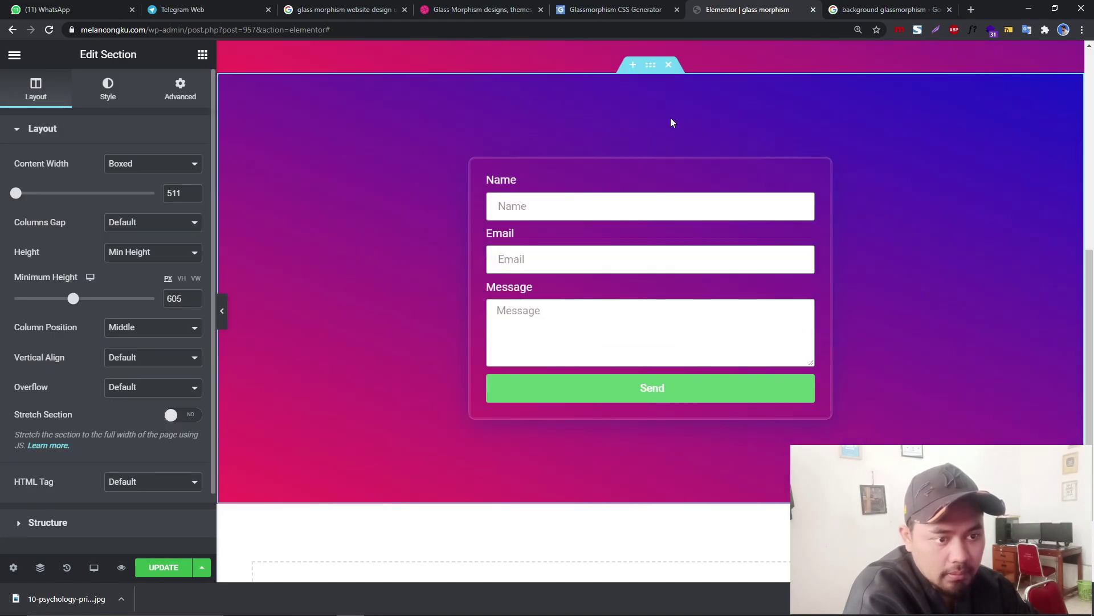
Step: Give the duplicated section a classic background and upload and insert the downloaded wavy gradient JPEG as its image
click(130, 99)
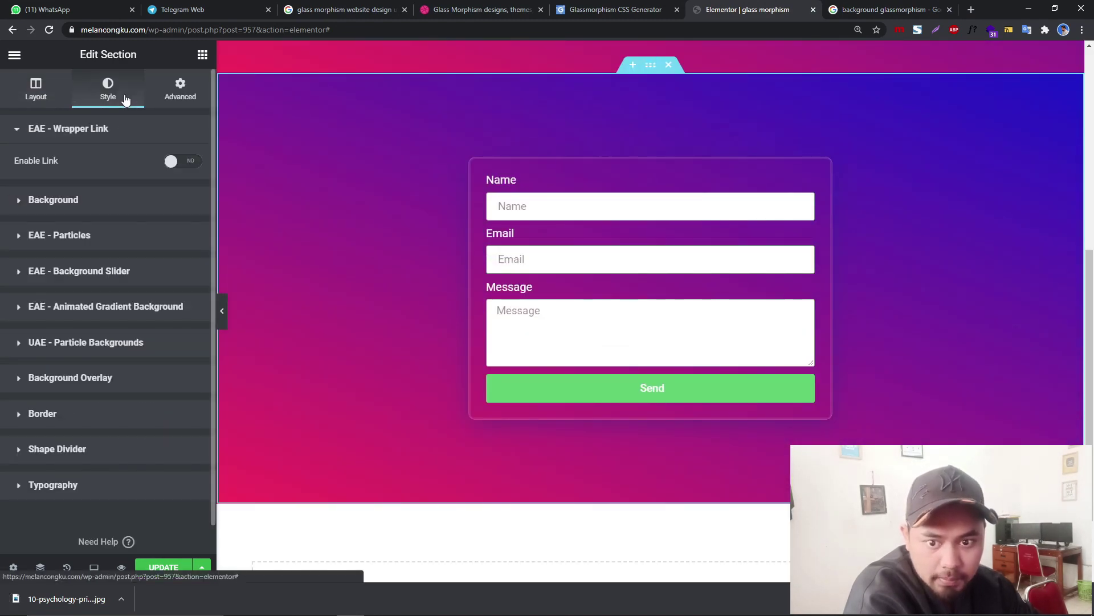
click(132, 208)
click(136, 230)
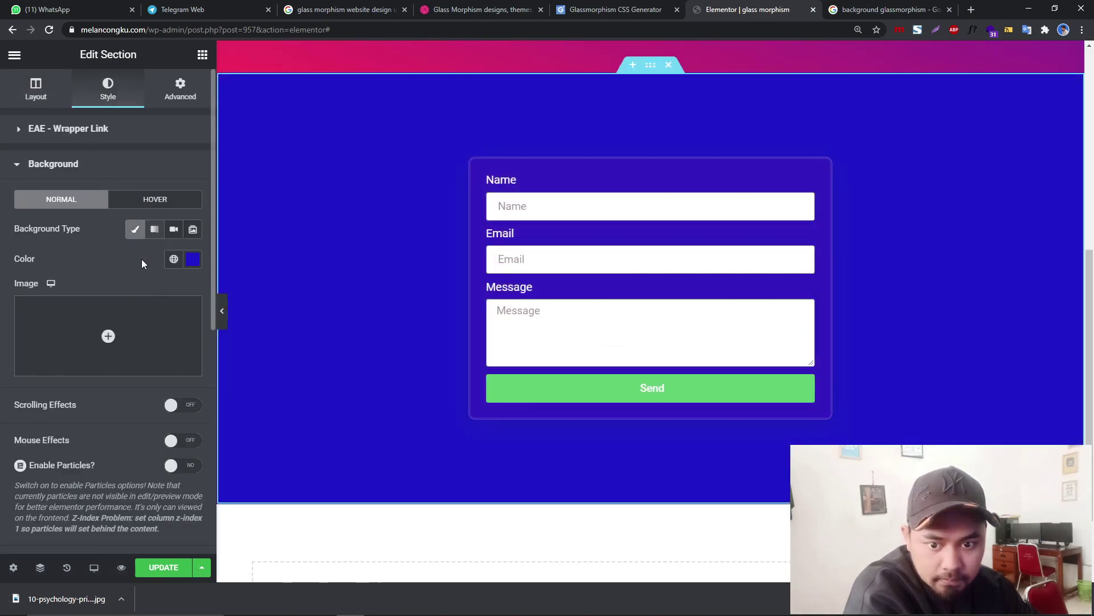
click(120, 365)
drag(67, 599, 135, 232)
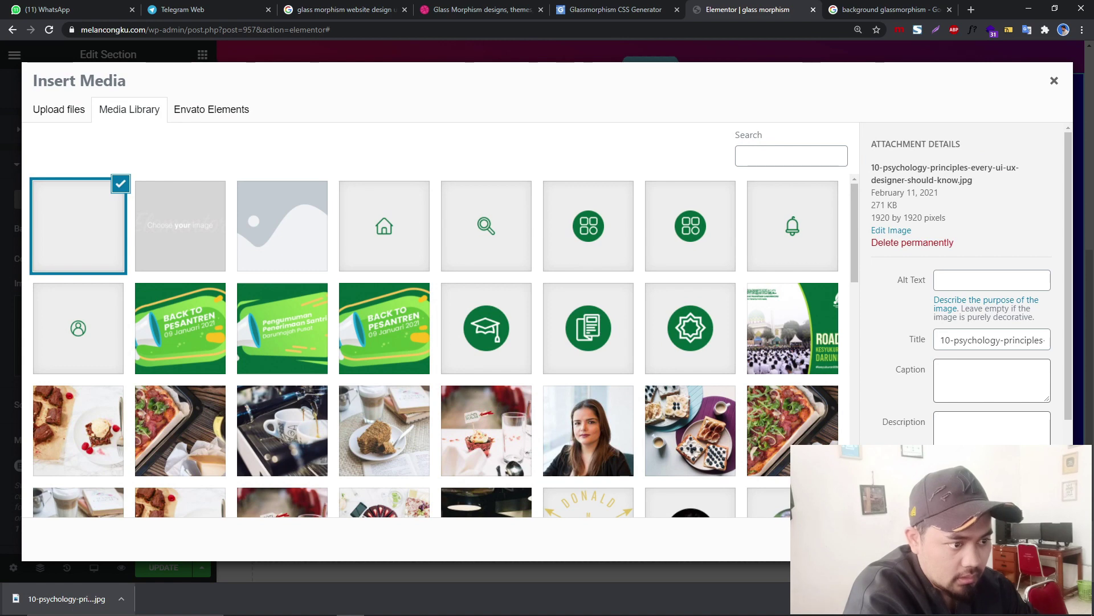
click(1020, 539)
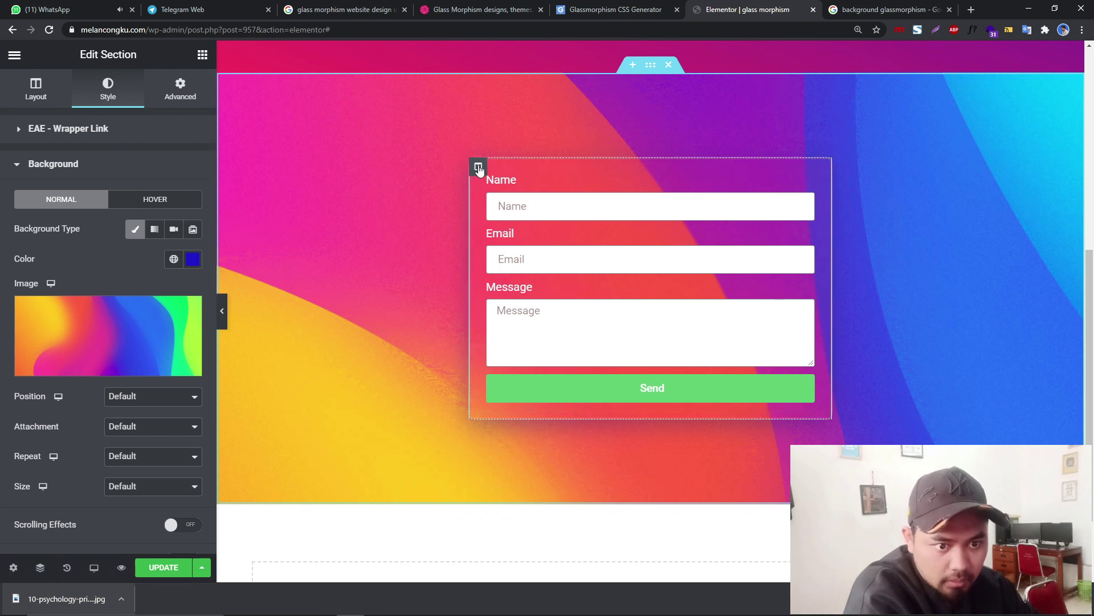
Step: Set the duplicated form column's border type to None, clear its border radius, and preview the full-width page
click(478, 168)
click(109, 97)
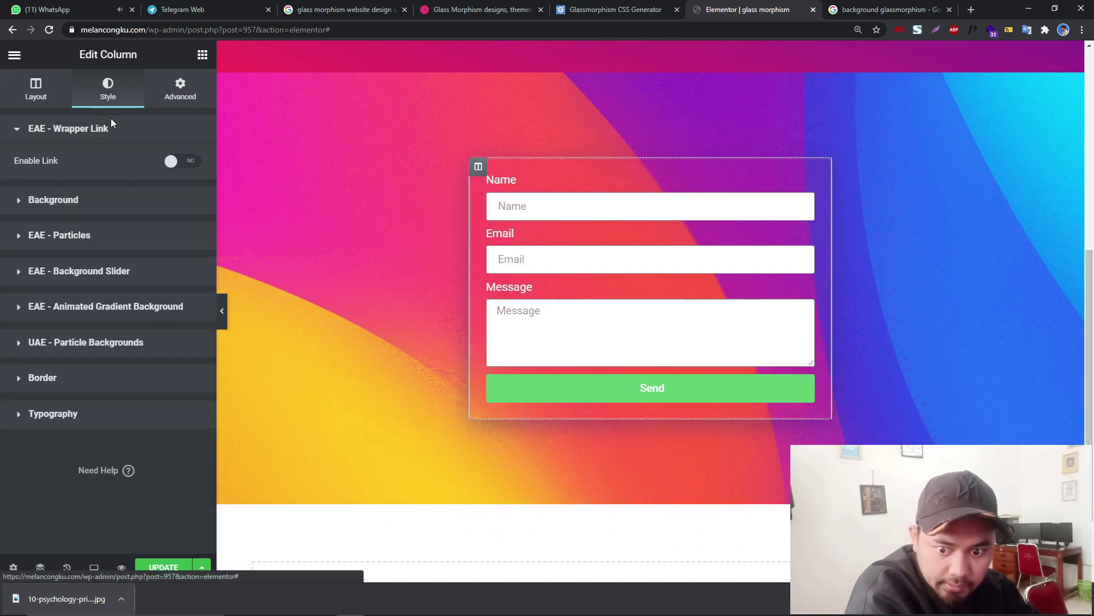
click(88, 379)
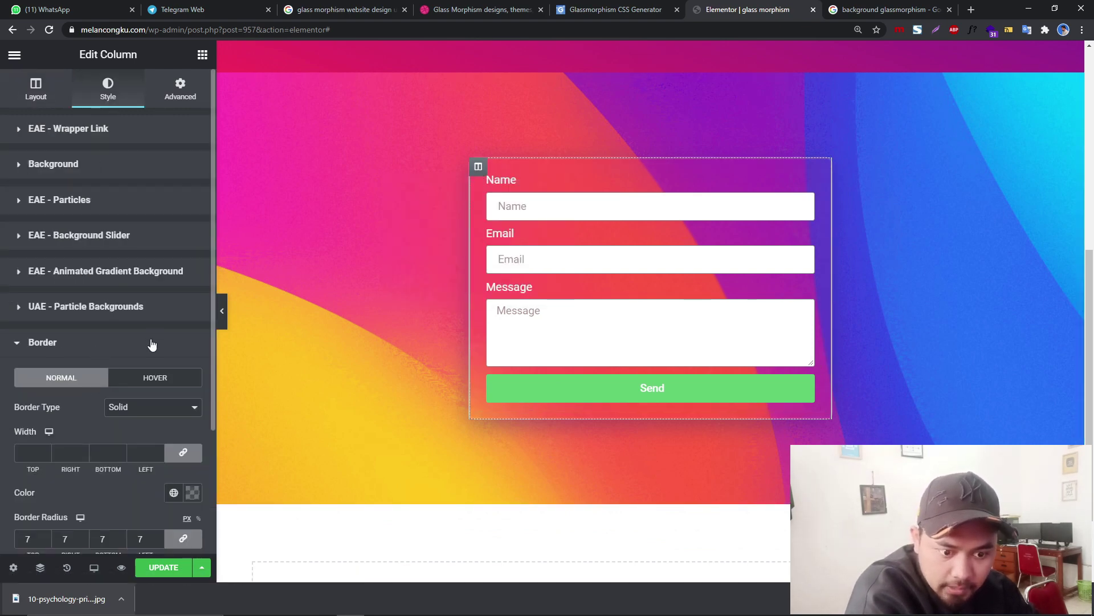
click(137, 411)
click(133, 424)
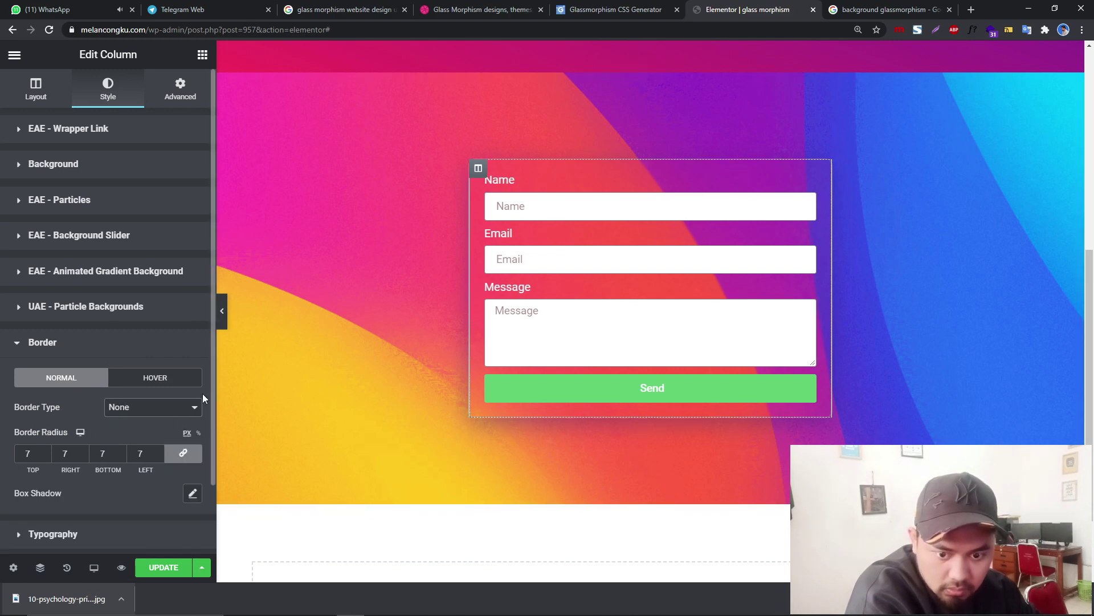
click(151, 452)
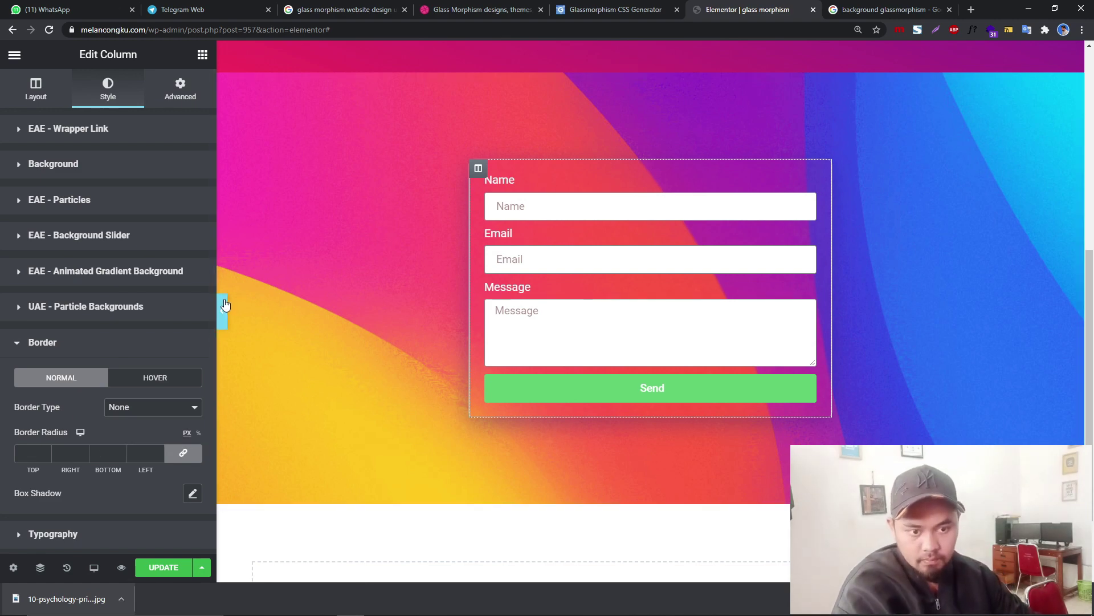
click(221, 310)
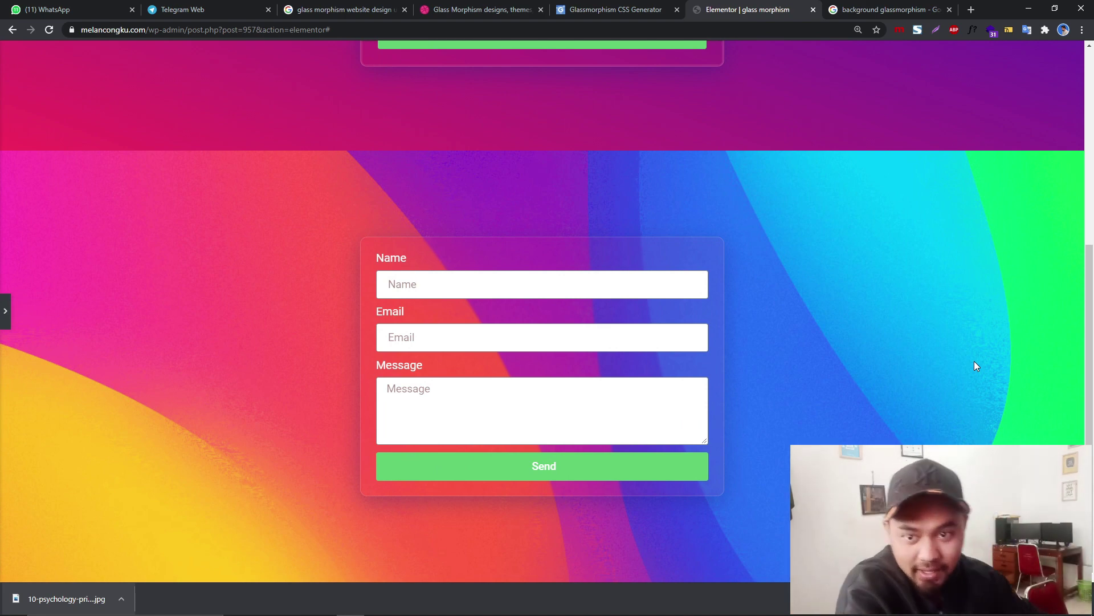
click(5, 311)
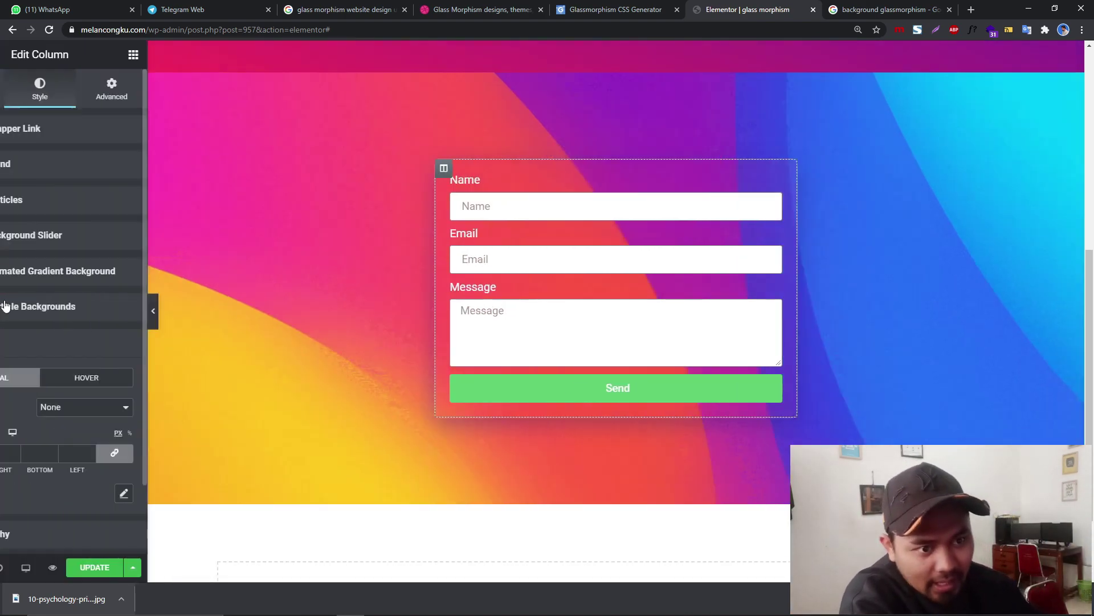
Step: Set the field background color of the form over the wavy image to translucent white #FFFFFF29
click(582, 208)
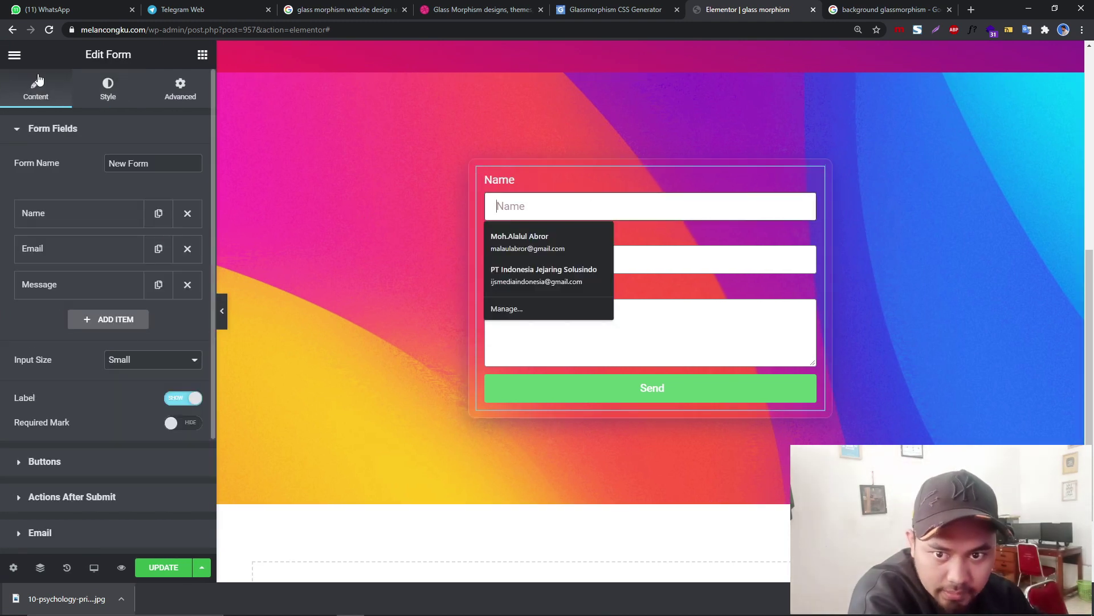
click(108, 90)
scroll(116, 226, down, 3)
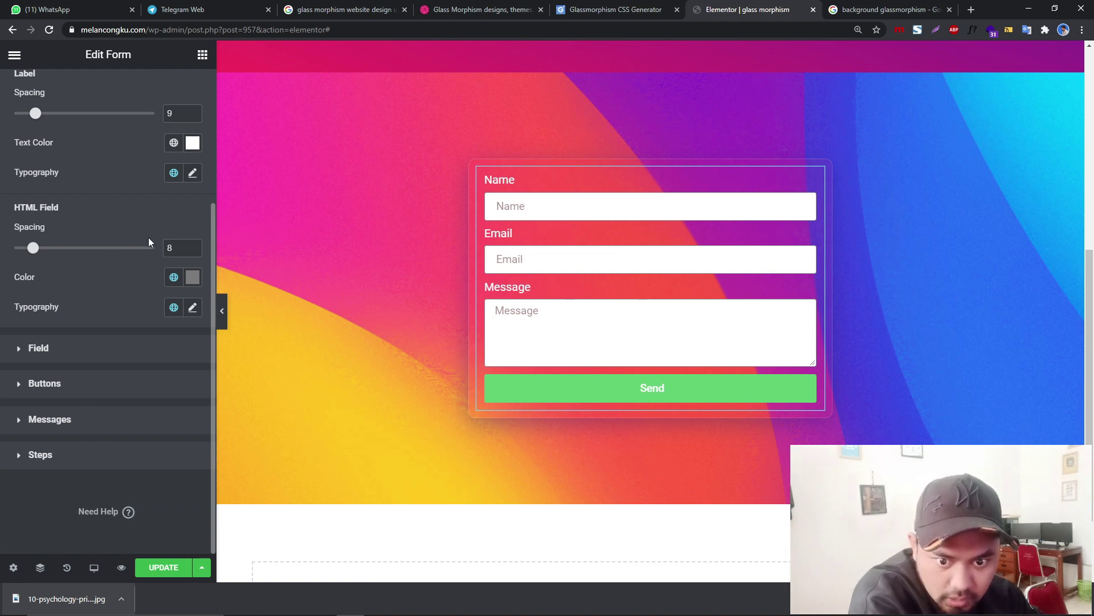
scroll(125, 376, up, 3)
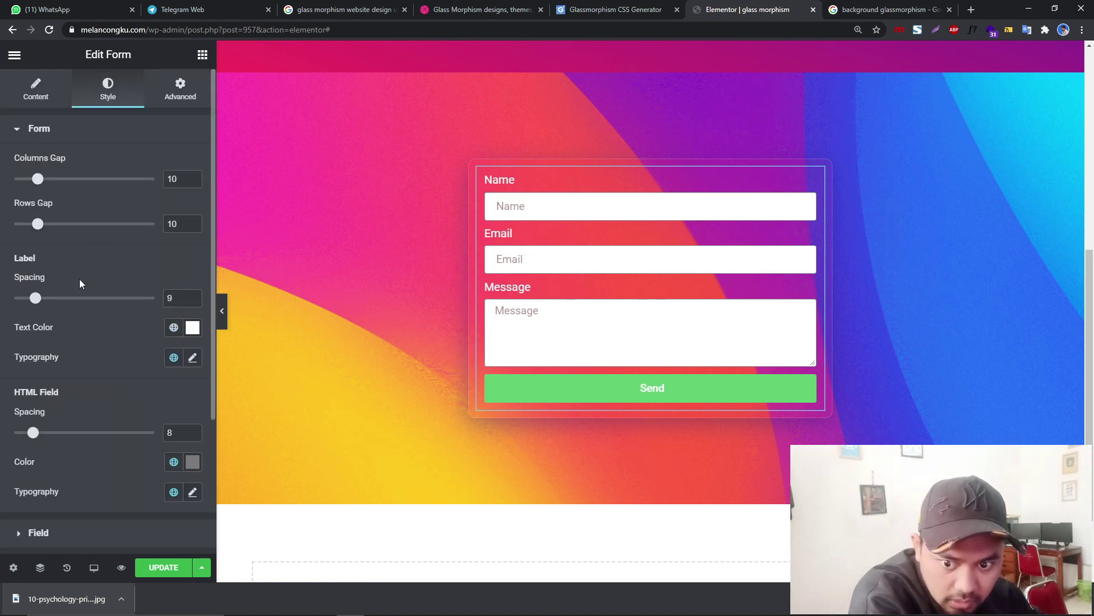
scroll(88, 399, down, 3)
click(88, 355)
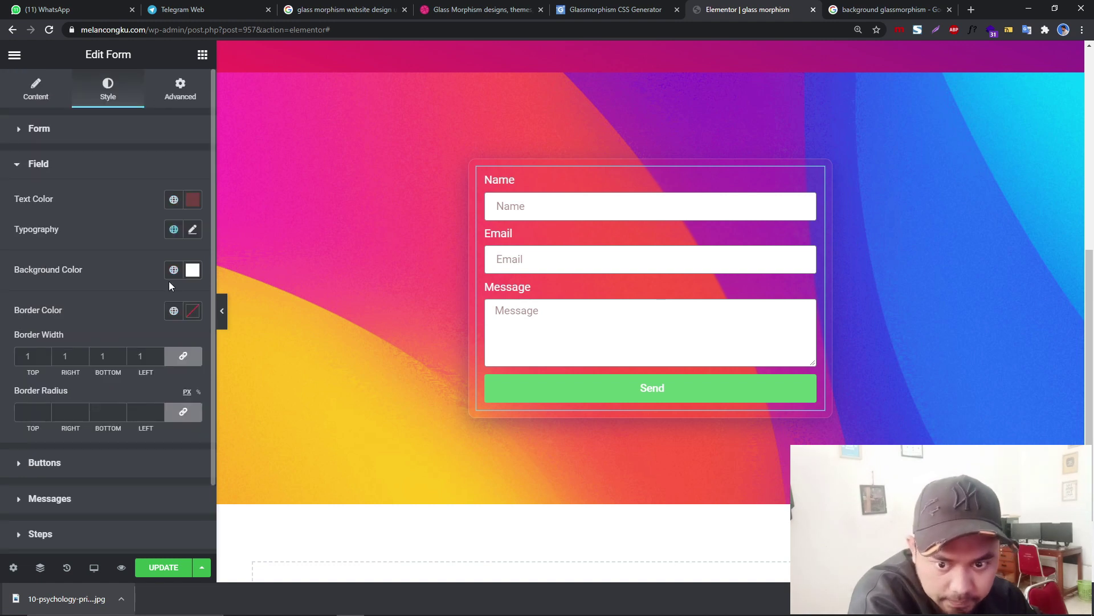
click(193, 269)
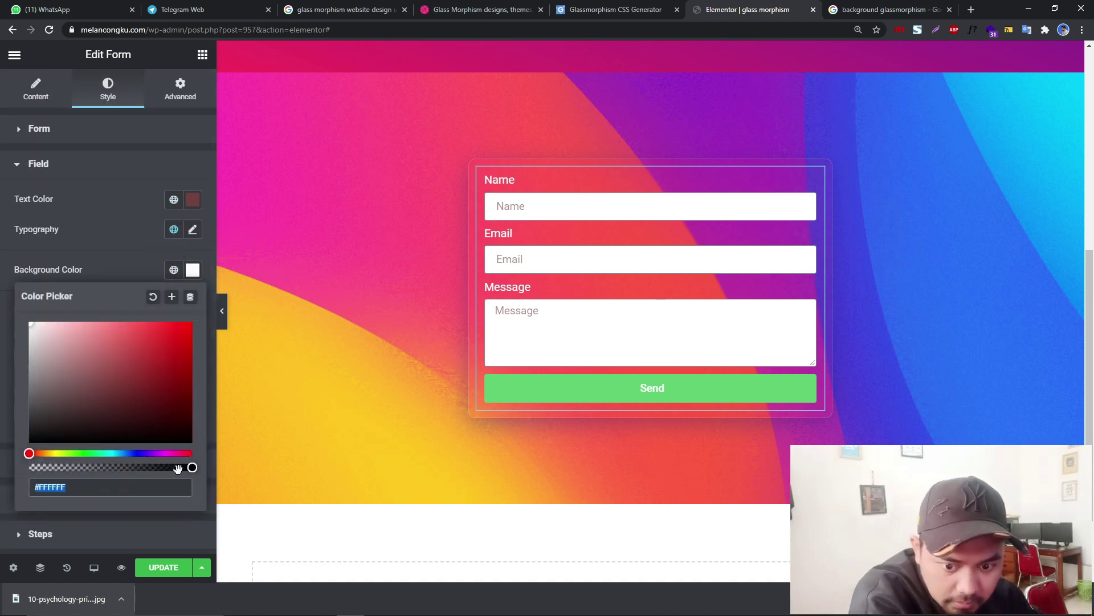
drag(192, 468, 57, 482)
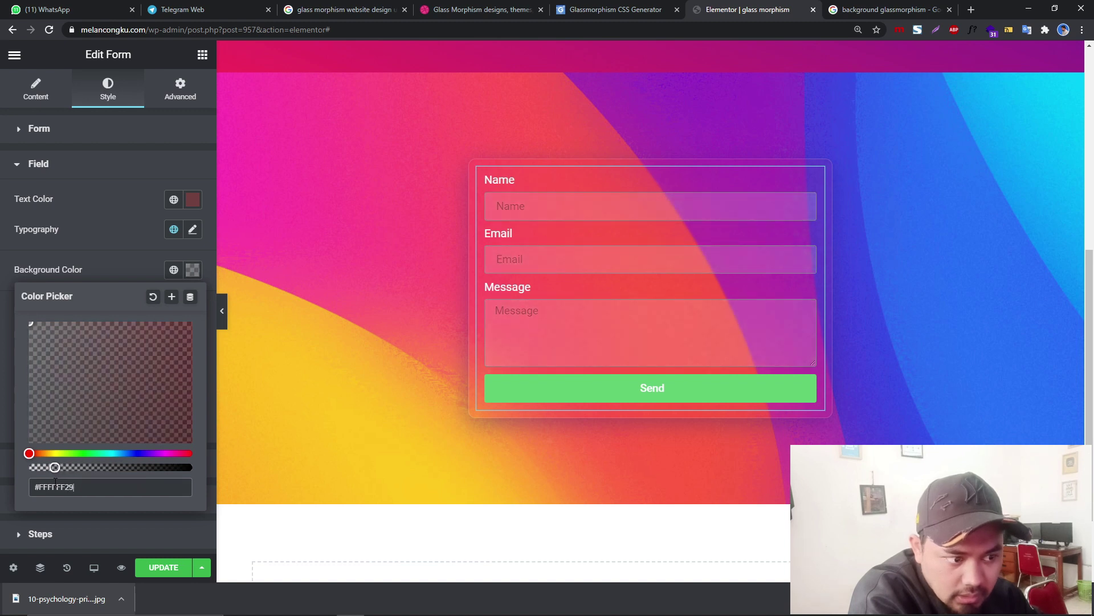
click(91, 239)
Step: Set the form fields' border color to translucent white #FFFFFF1F
click(189, 312)
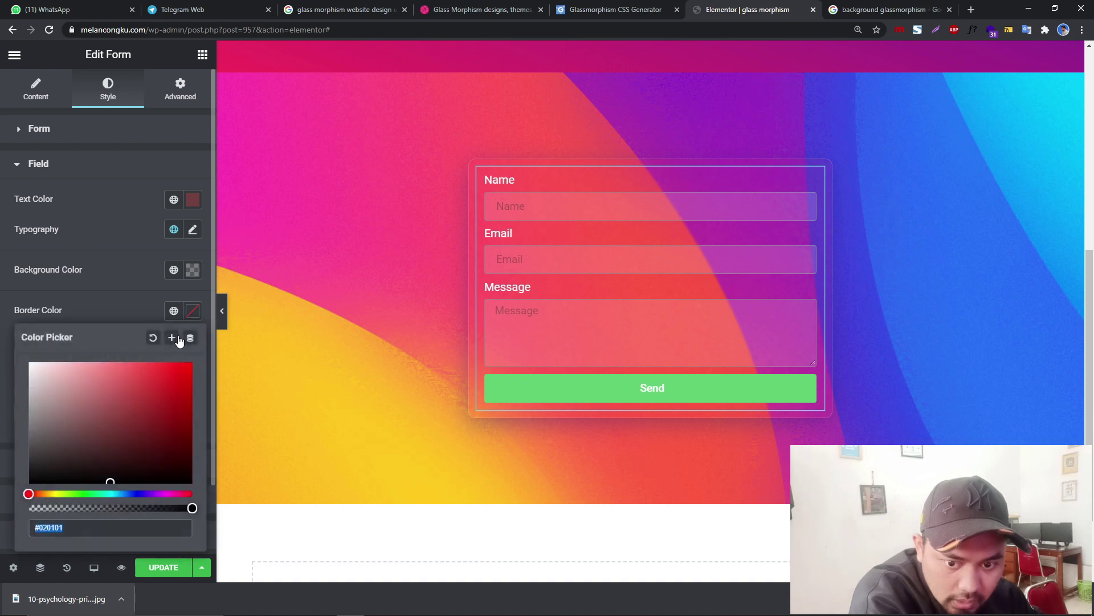
drag(88, 386, 21, 364)
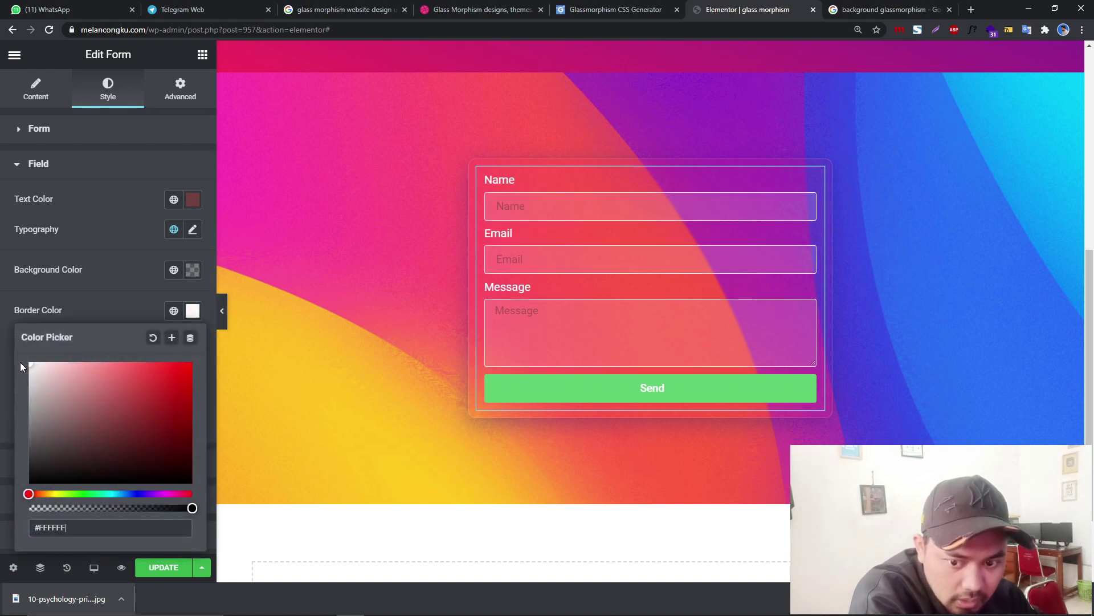
click(84, 299)
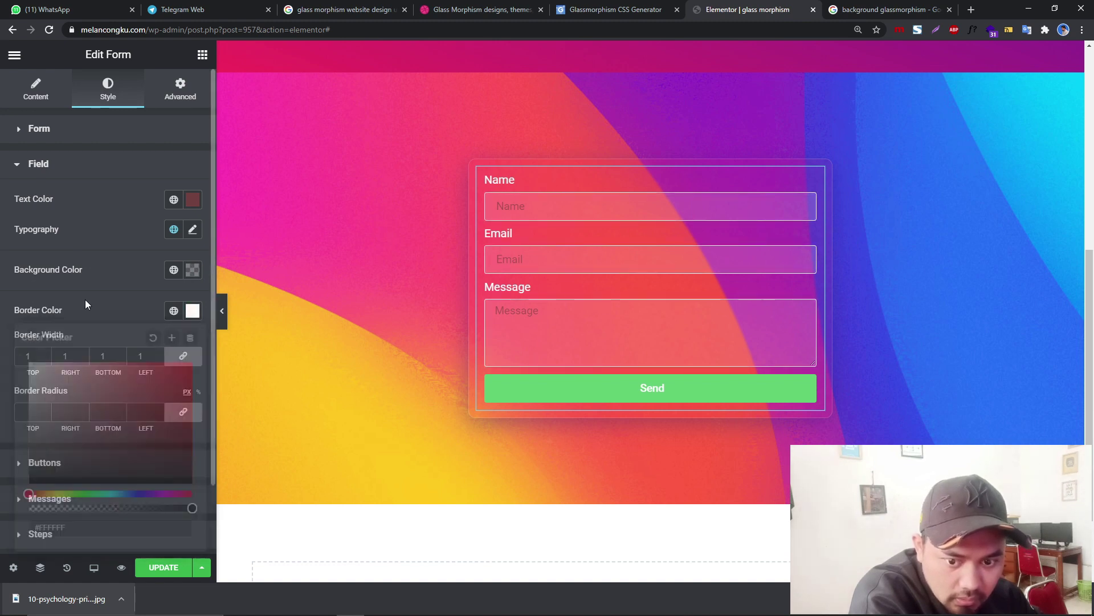
click(192, 312)
drag(190, 508, 50, 524)
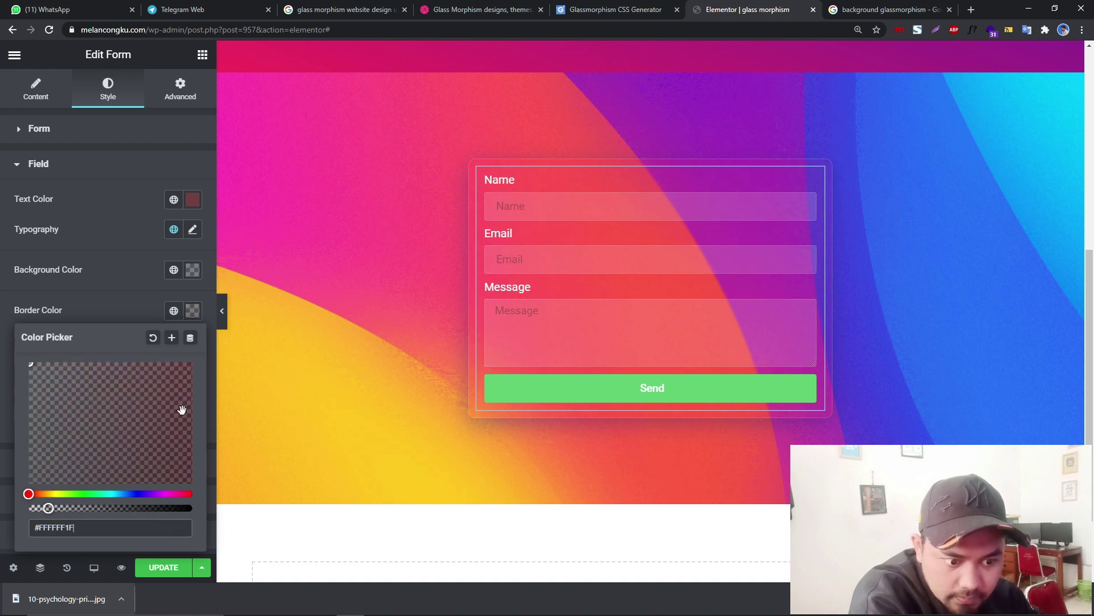
click(129, 256)
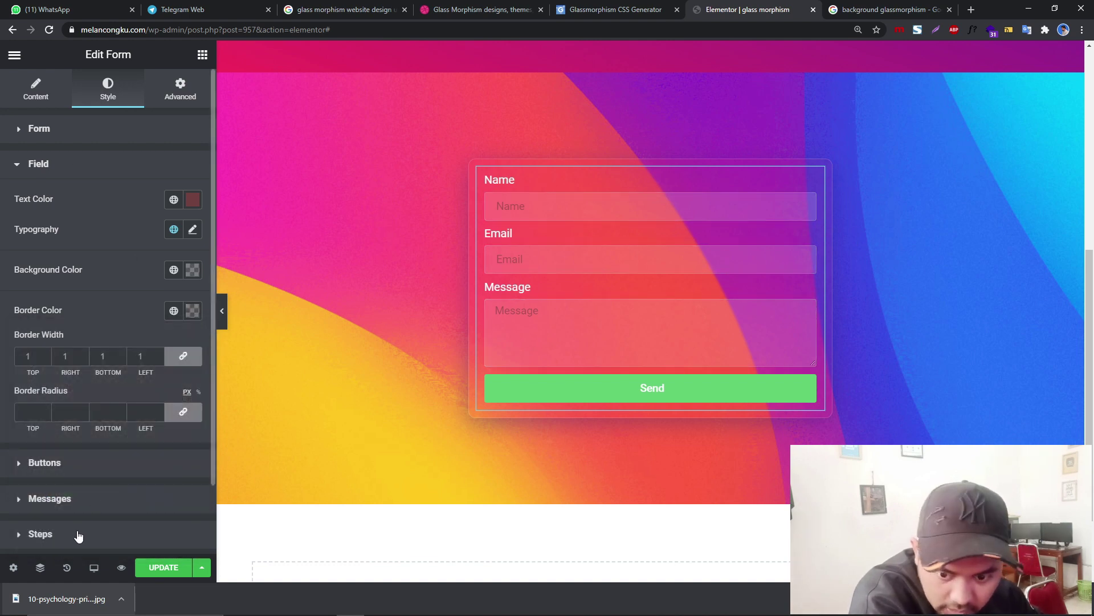
Step: Set the next and submit button's background color to purple #6E61CE
scroll(63, 433, down, 2)
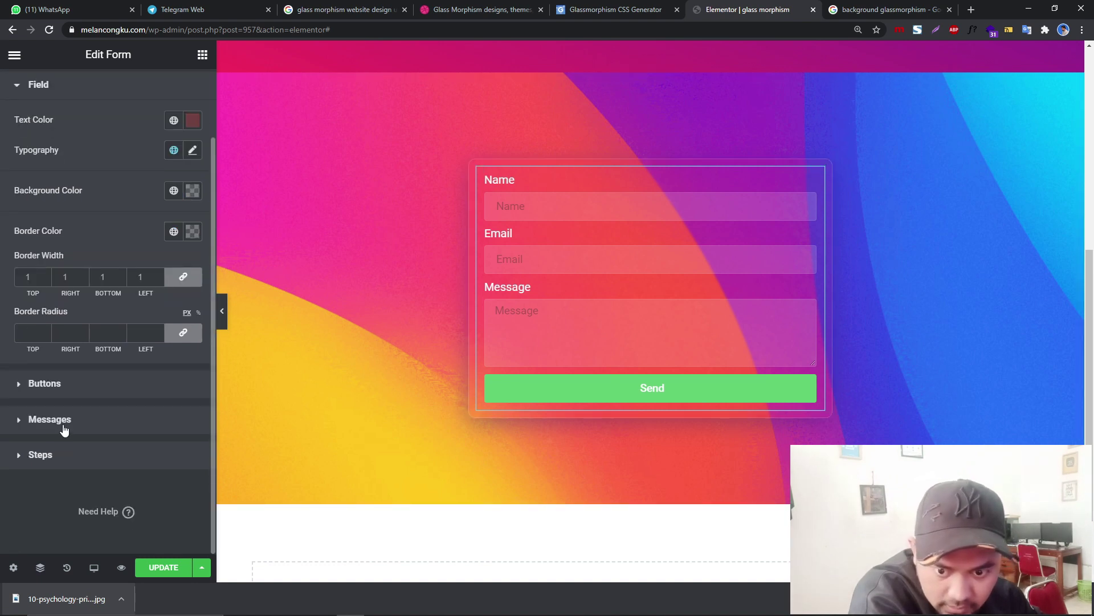
click(46, 383)
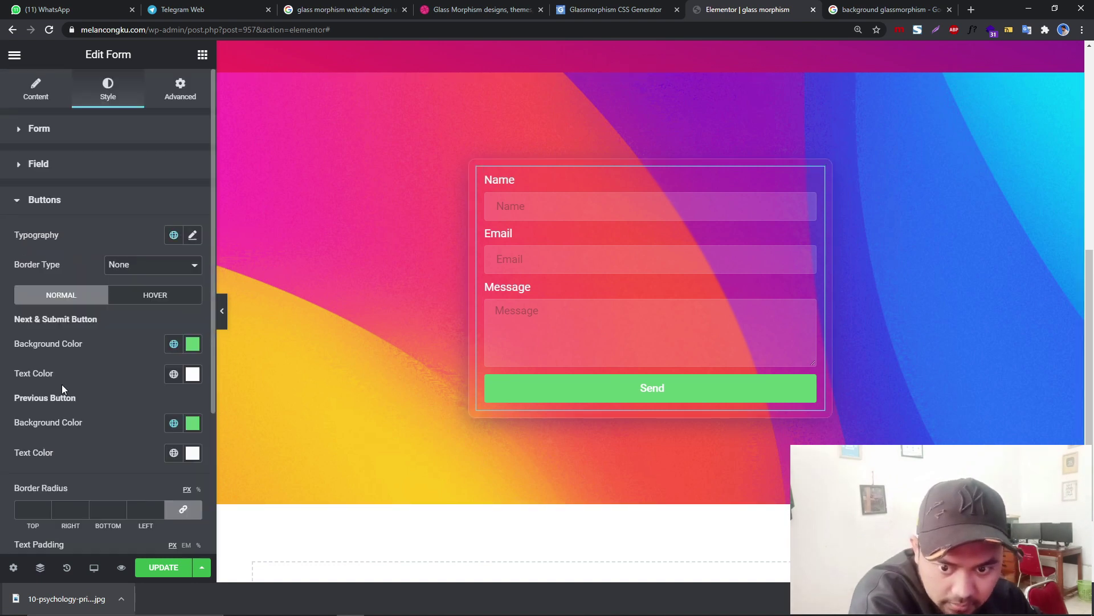
click(192, 343)
click(142, 274)
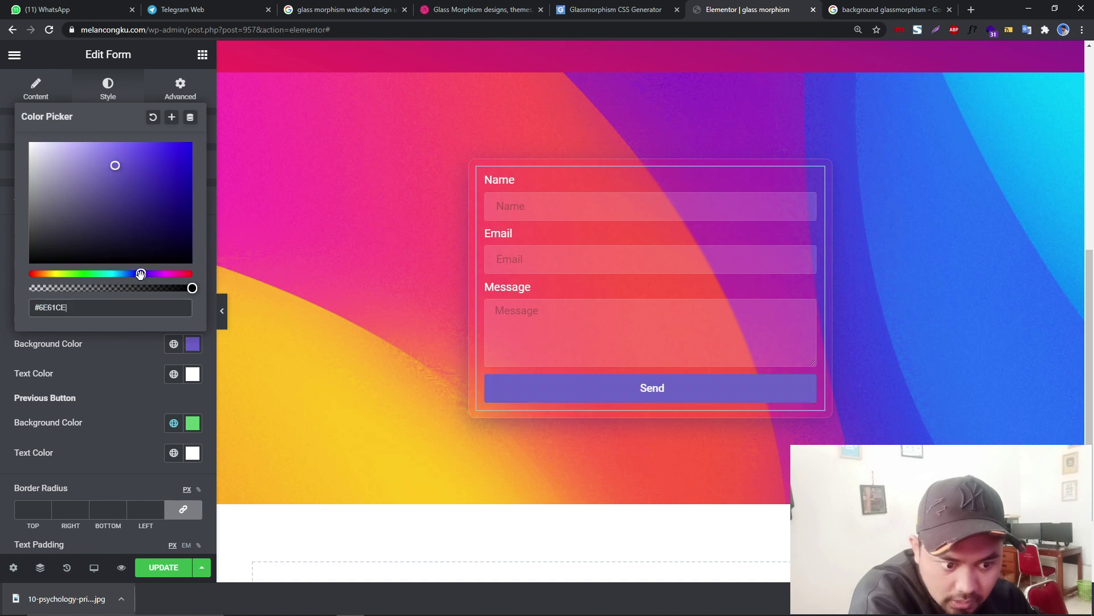
click(141, 354)
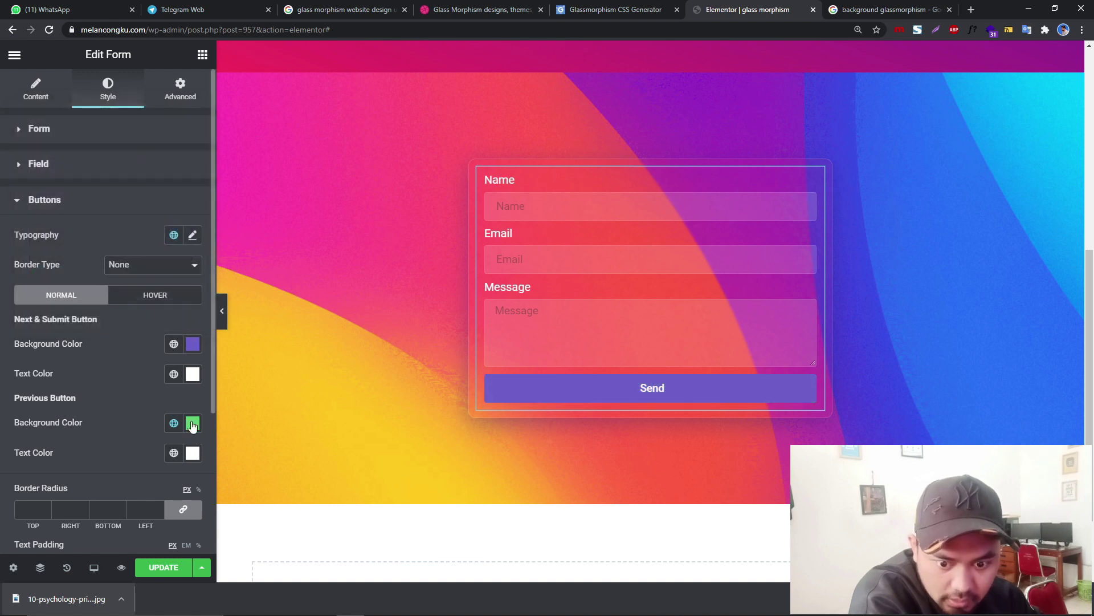
Step: Set the previous button's background color to blue #6187CE and preview the page at full width
click(192, 422)
click(129, 352)
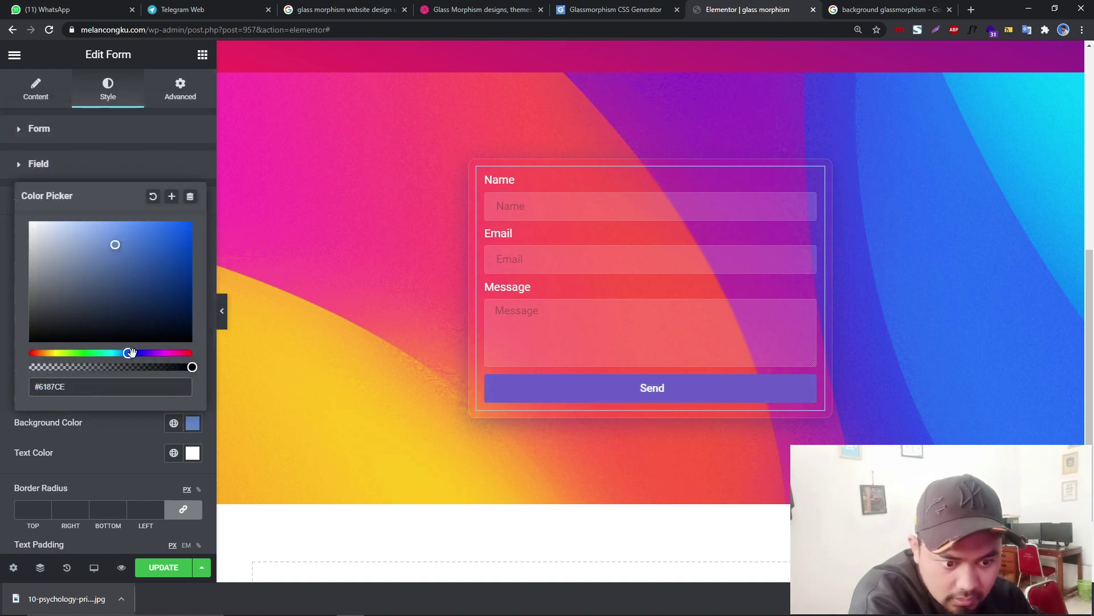
click(223, 303)
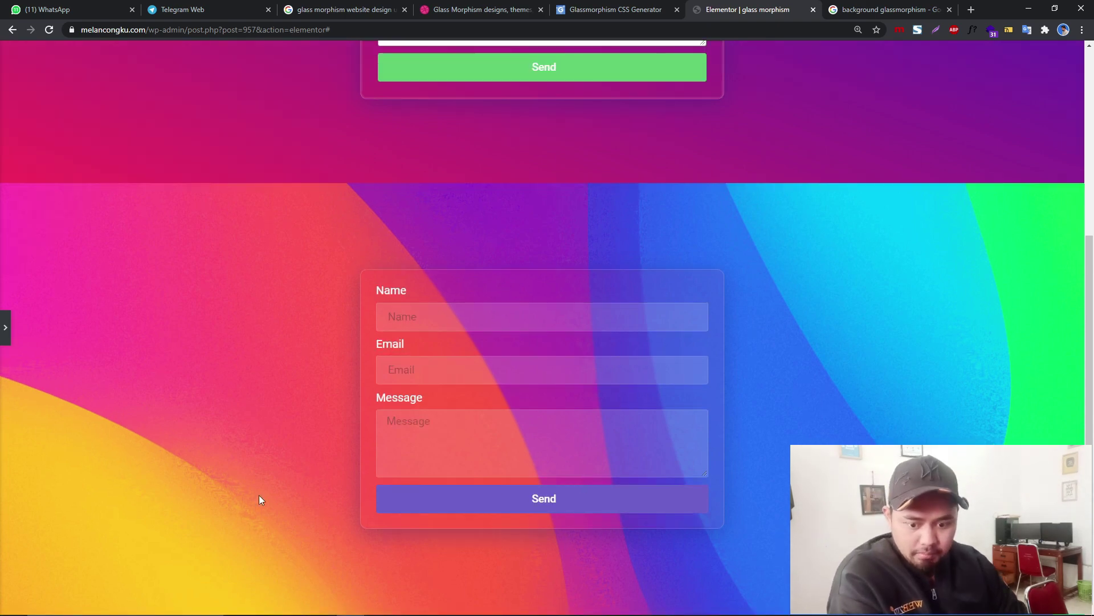
click(5, 327)
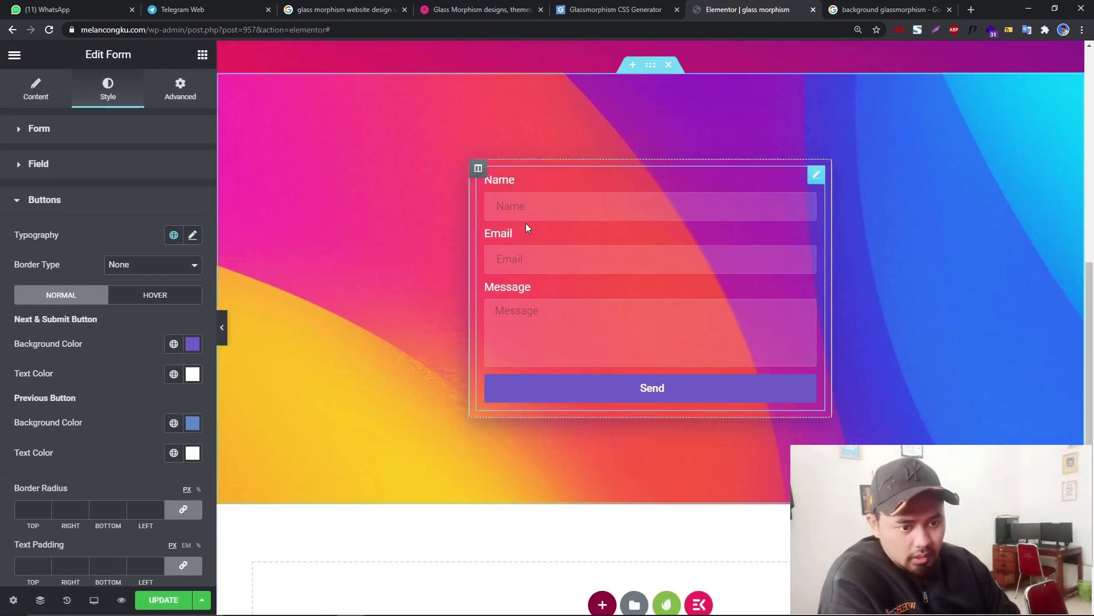
Step: Duplicate the contact form section with the wavy image background
right_click(650, 65)
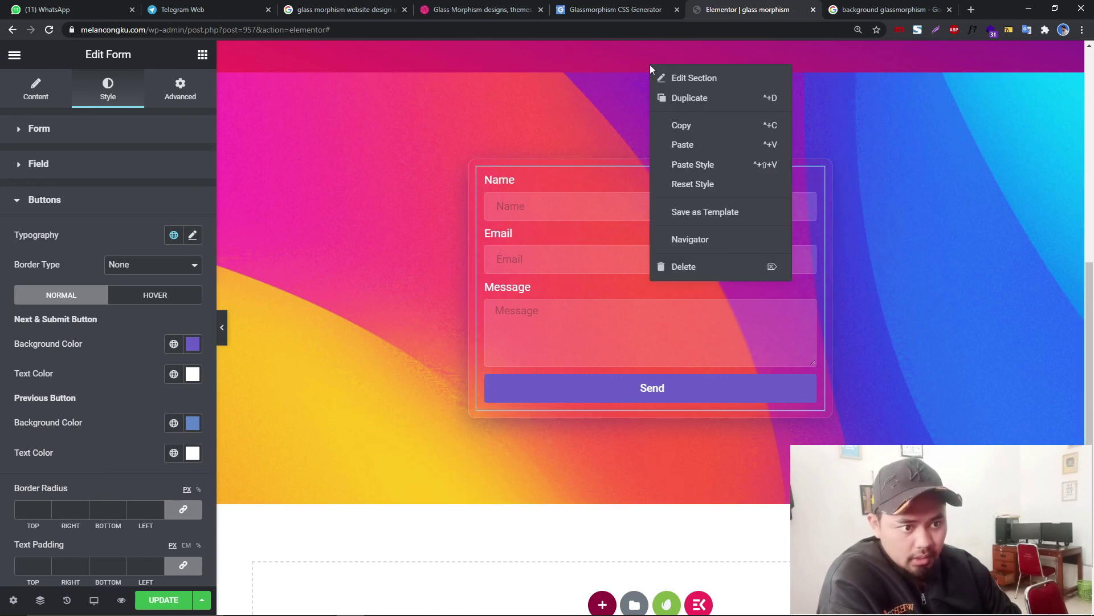
click(681, 101)
scroll(593, 203, down, 8)
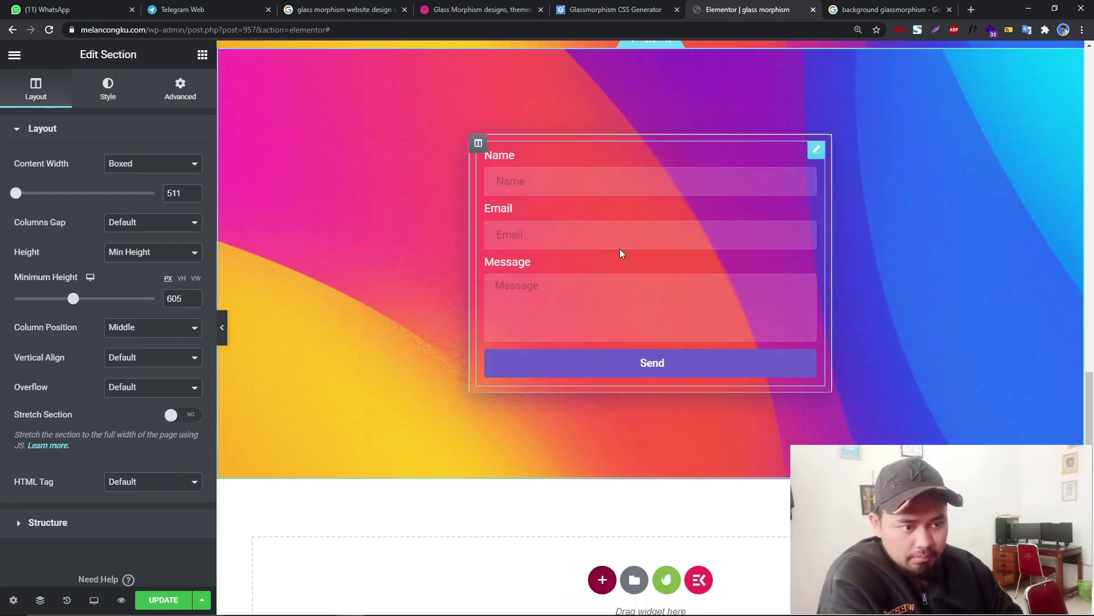
Step: Set the new section's minimum height to 620 px and widen its boxed content to about 1071
click(650, 51)
mouse_move(73, 299)
mouse_down()
mouse_move(25, 301)
mouse_move(73, 301)
mouse_up()
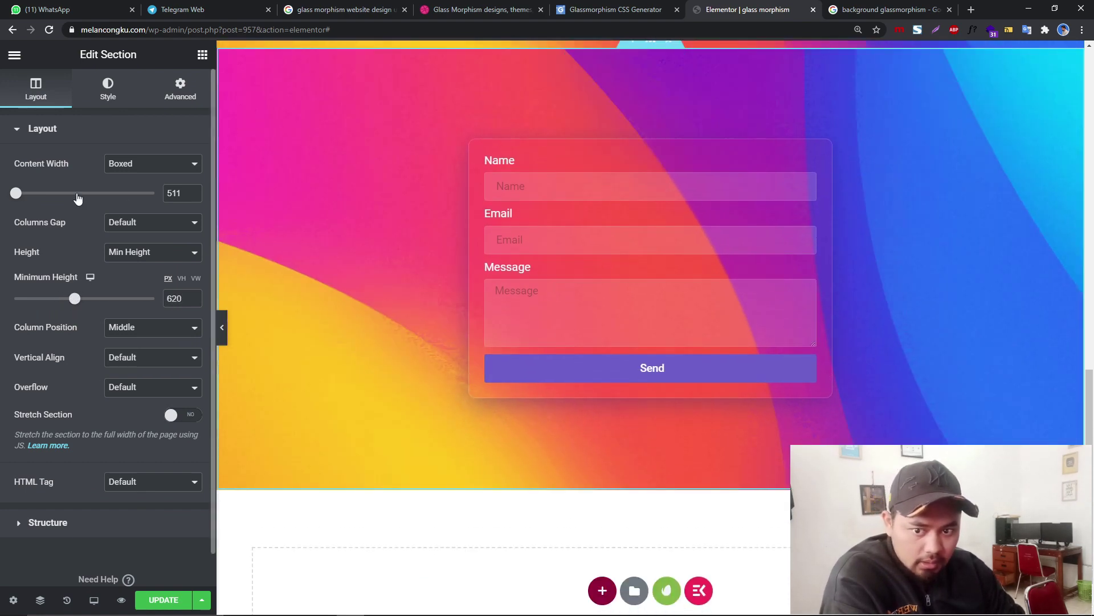
drag(17, 192, 87, 194)
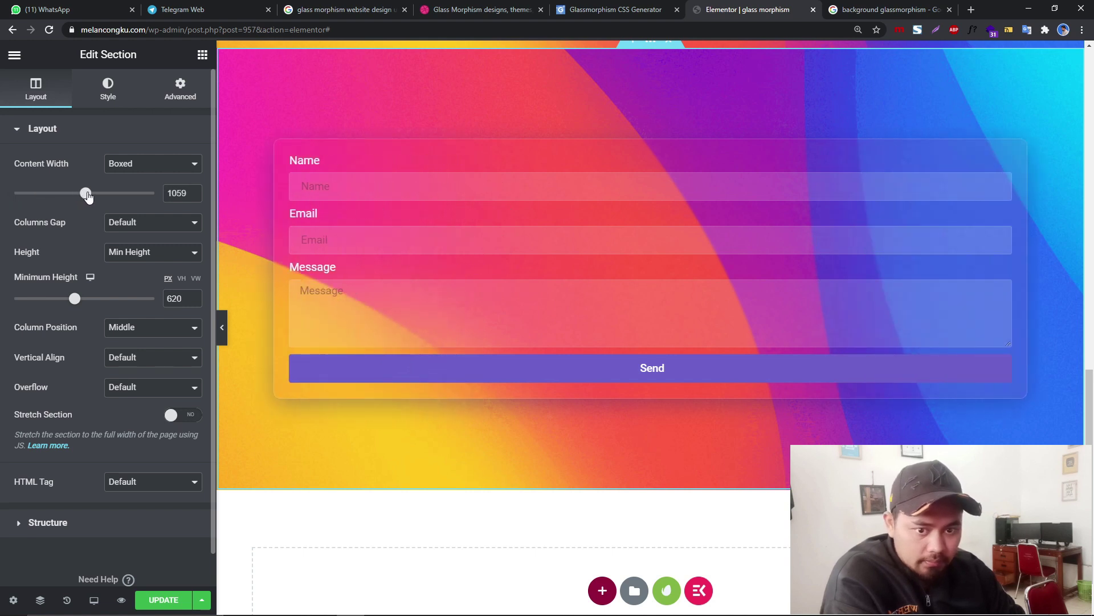
Step: Duplicate the form column twice to get three side-by-side form cards in the new section
right_click(281, 150)
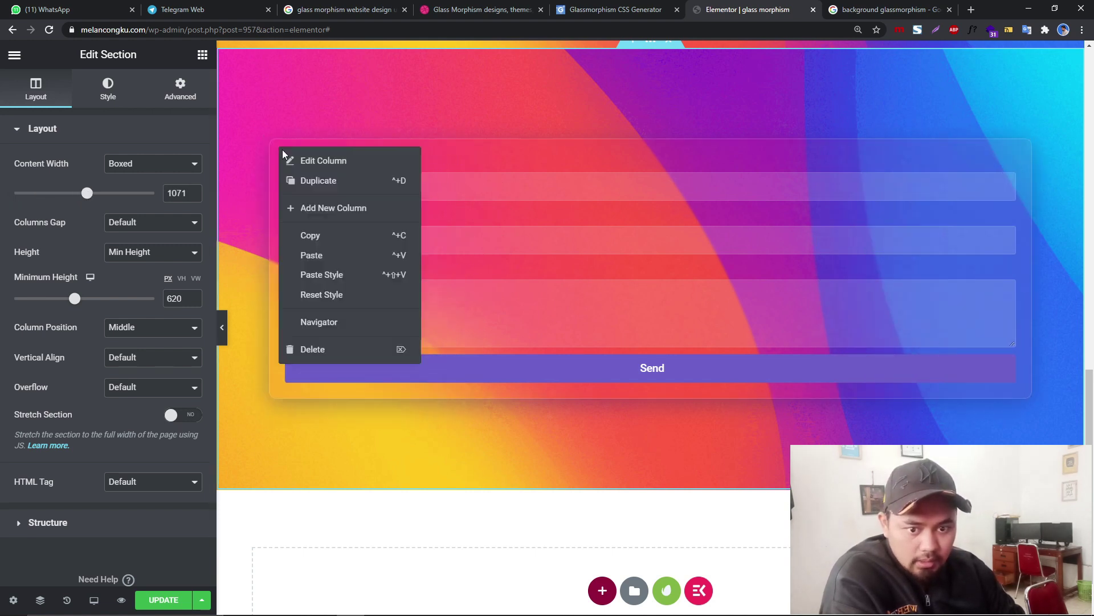
click(302, 179)
right_click(280, 150)
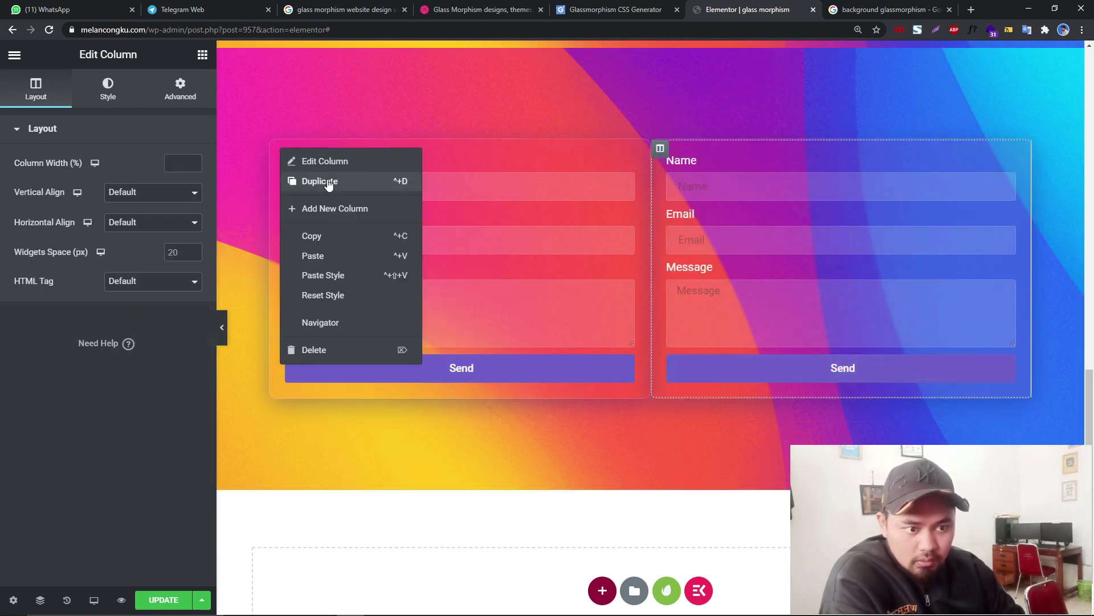
click(308, 179)
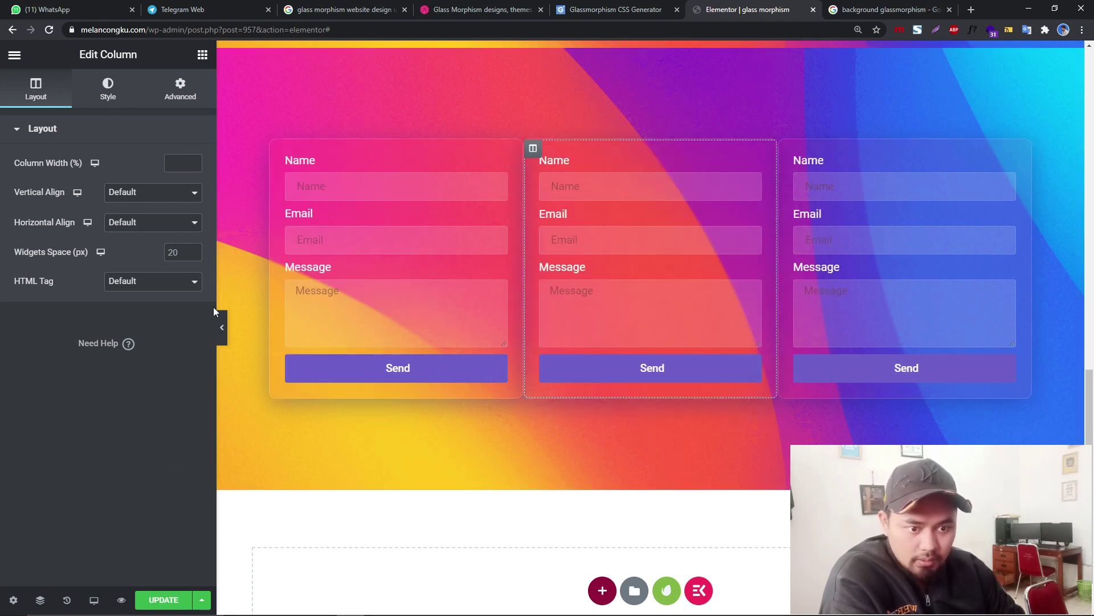
Step: Try a linked margin on the middle form column
click(182, 90)
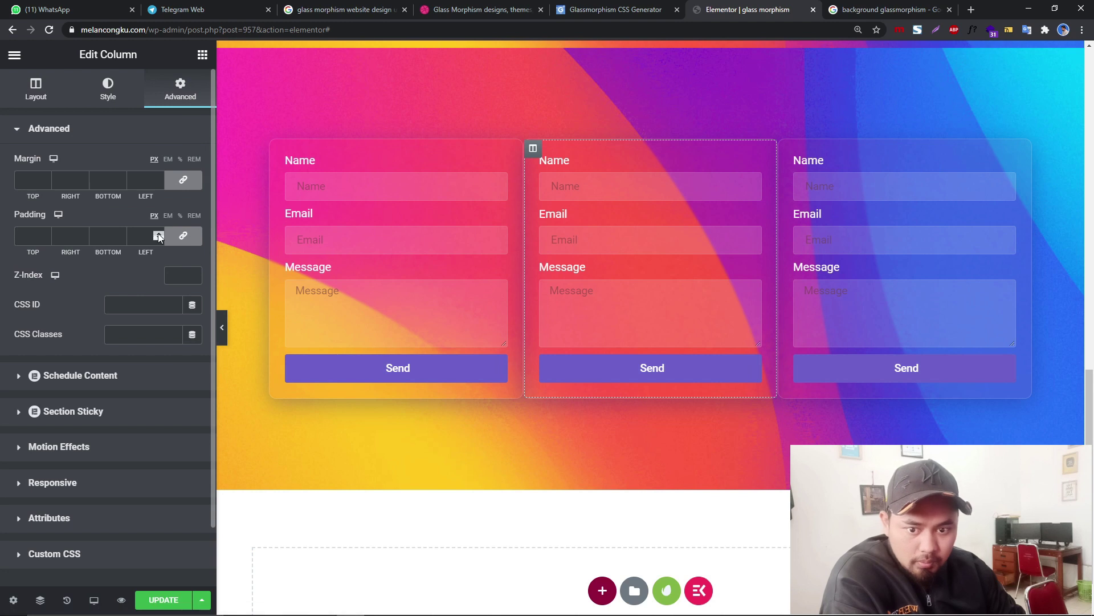
click(155, 177)
text(1)
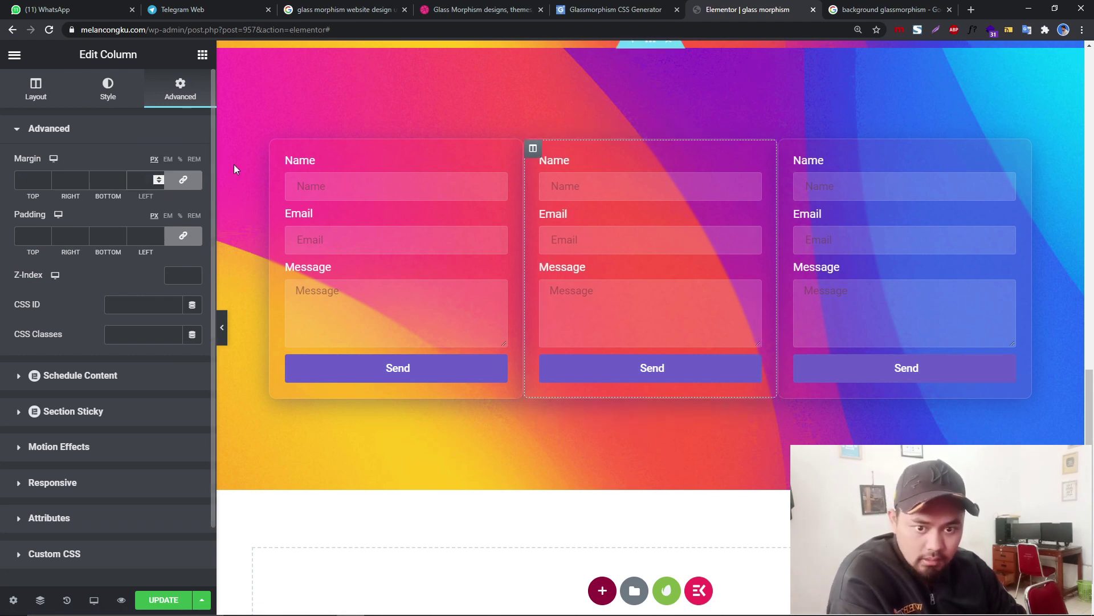
Step: Try a linked 4 px margin on the first form column
click(278, 147)
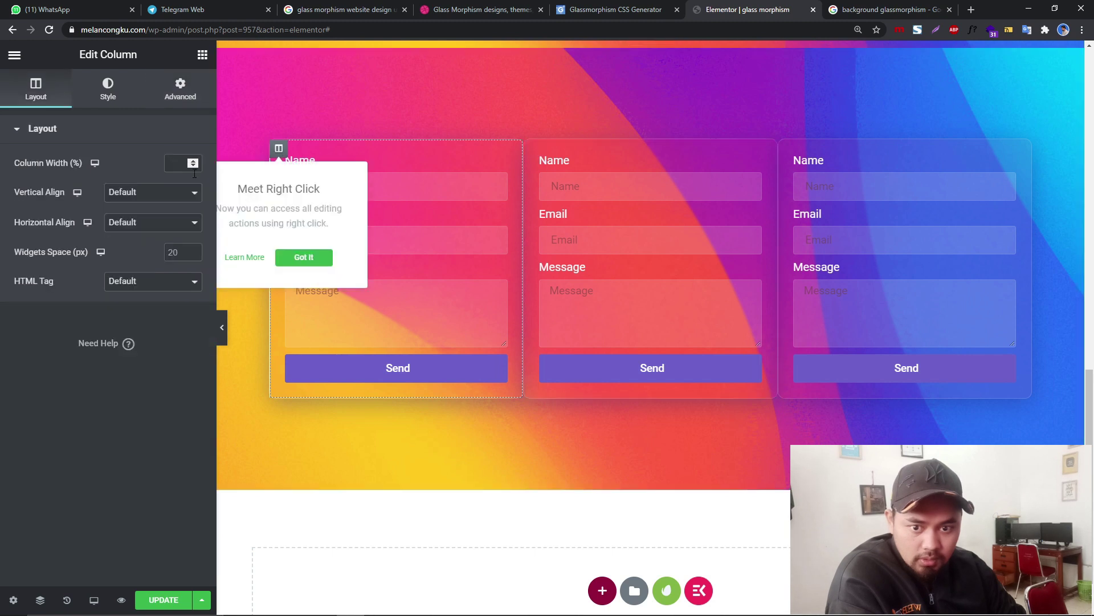
click(180, 92)
click(158, 181)
text(9)
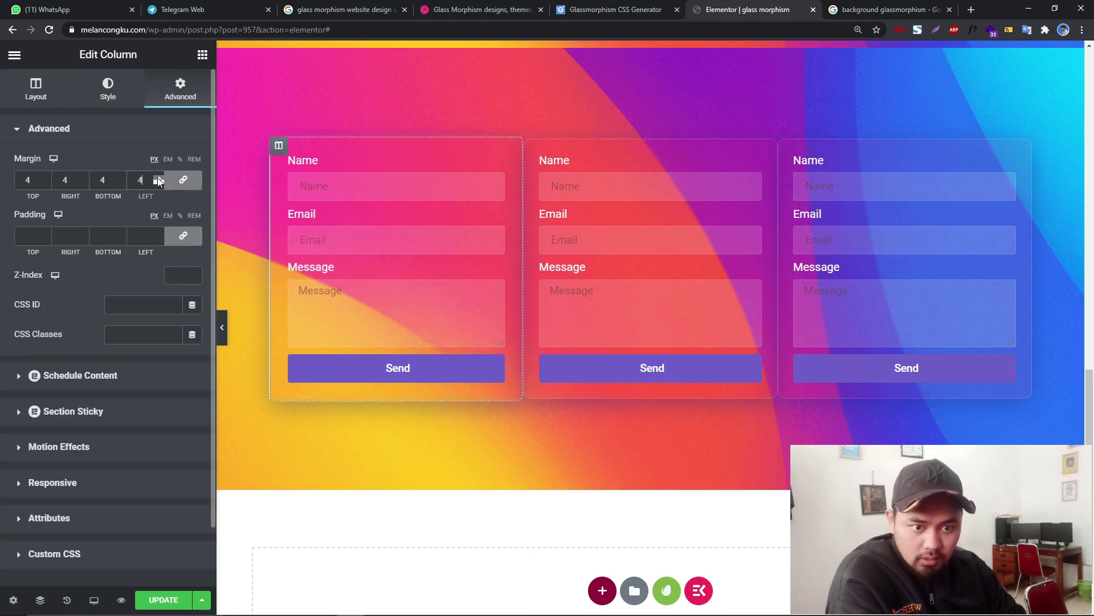
key(BackSpace)
Step: Try linked padding of 5 and 10 px on the first form column, clear it, and preview the three cards at full width
click(160, 234)
text(5)
key(BackSpace)
text(10)
key(BackSpace)
key(BackSpace)
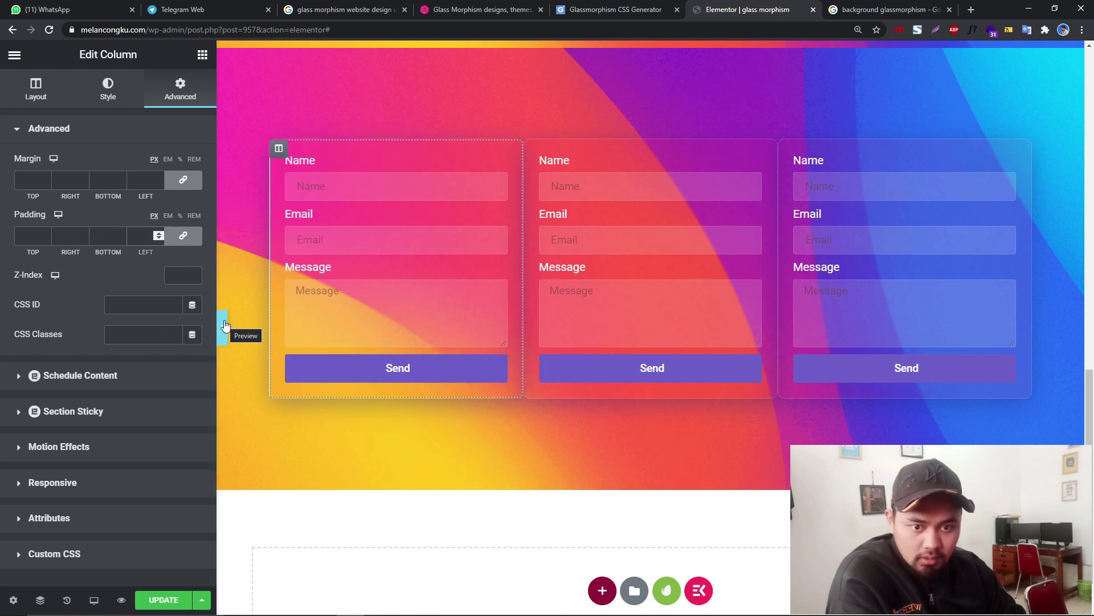
click(225, 325)
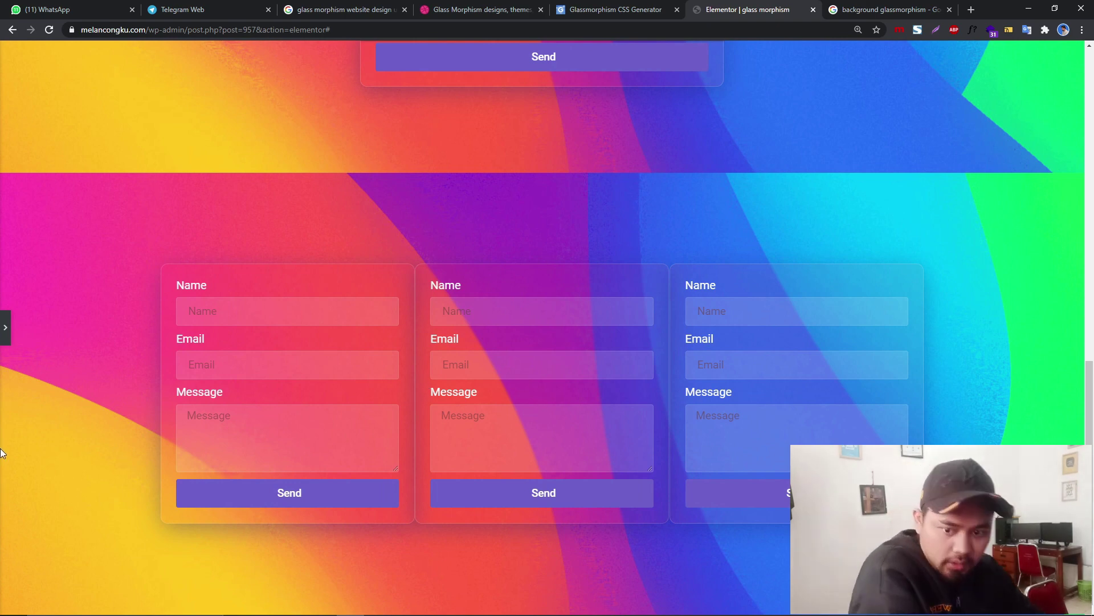
click(5, 327)
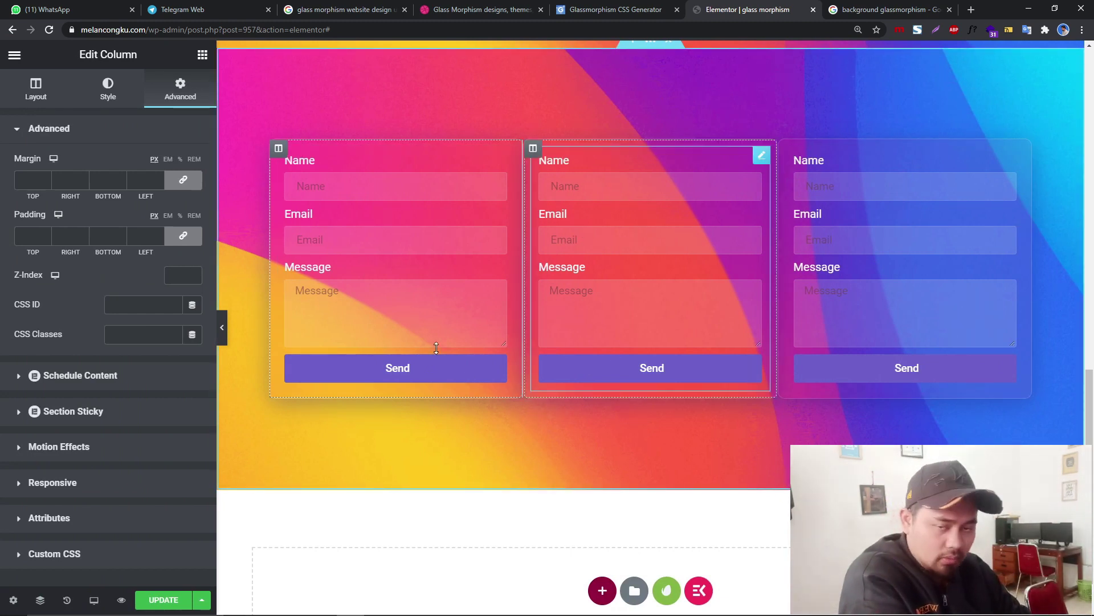
Step: Assign the CSS class glass to the first form column
click(279, 150)
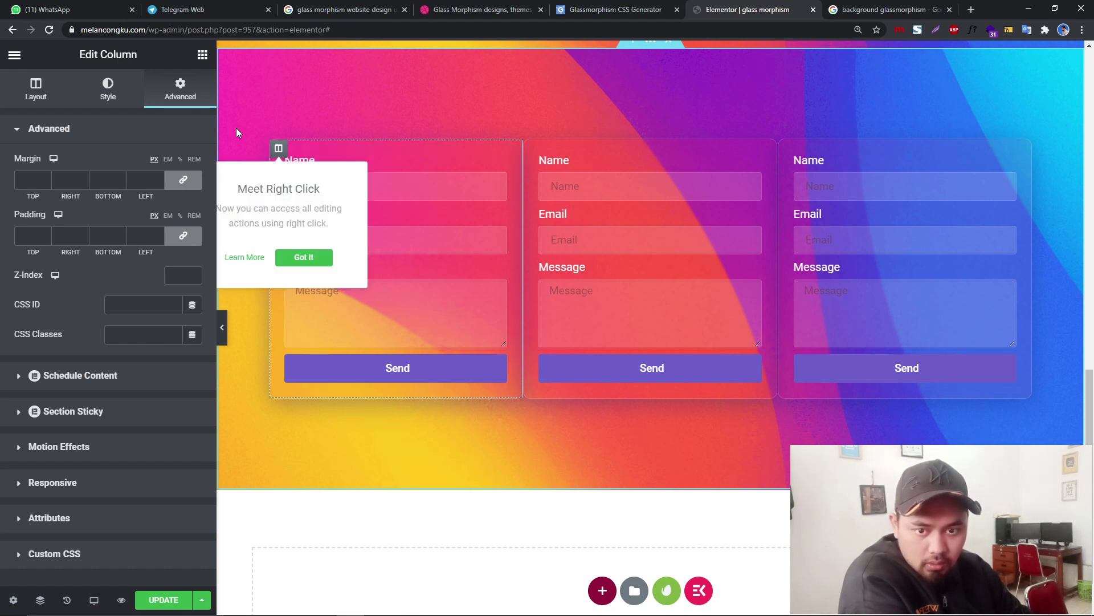
click(131, 336)
text(glass)
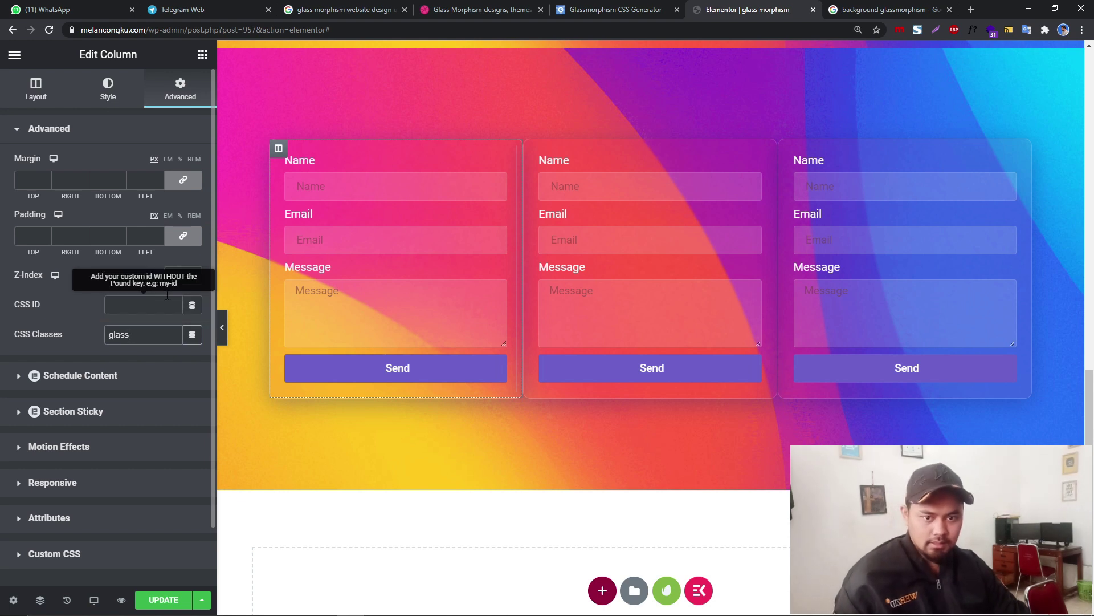
Step: Examine the custom CSS at column, page and site level to find where a shared glass rule can go
click(83, 556)
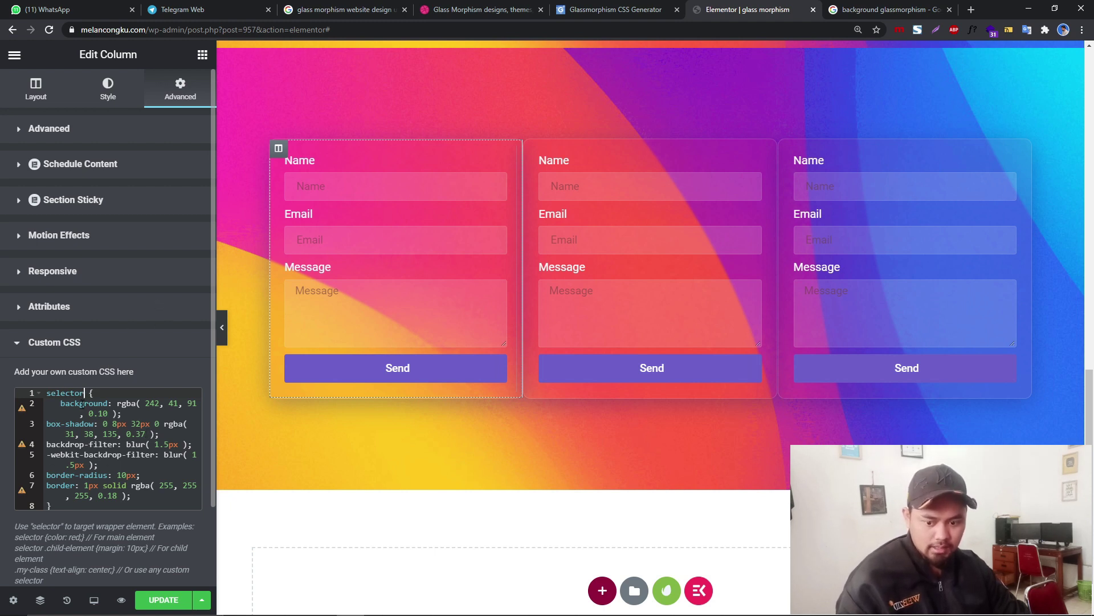
click(13, 599)
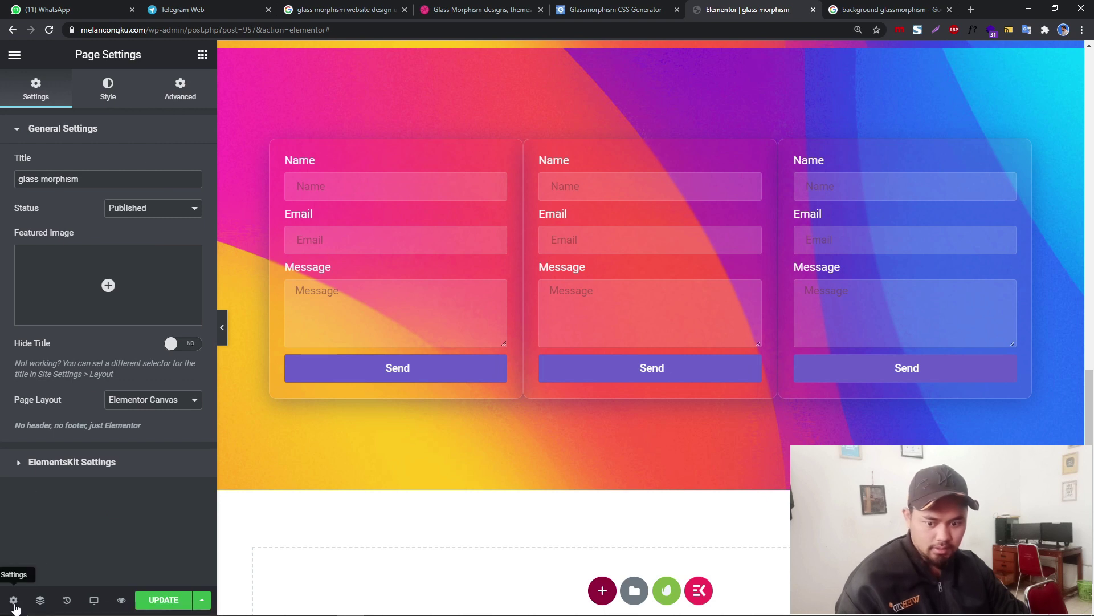
click(180, 90)
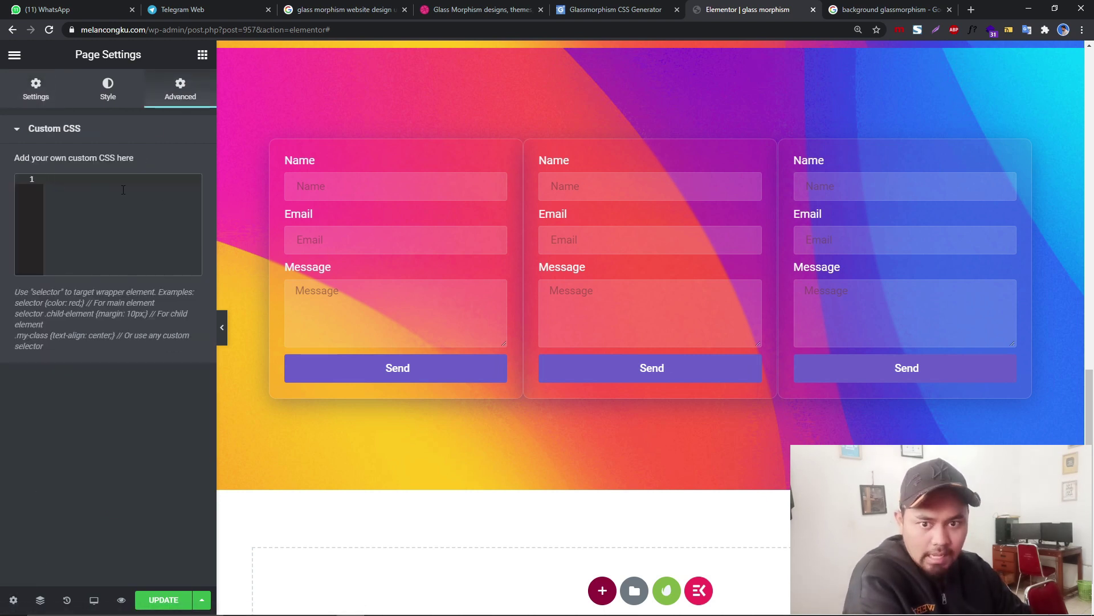
click(15, 55)
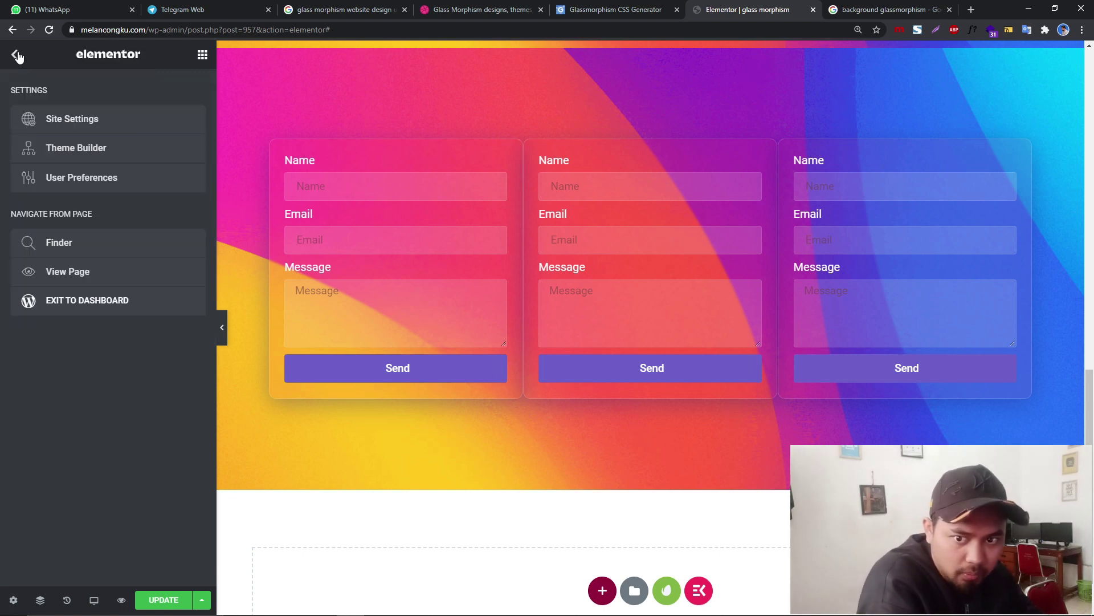
click(73, 130)
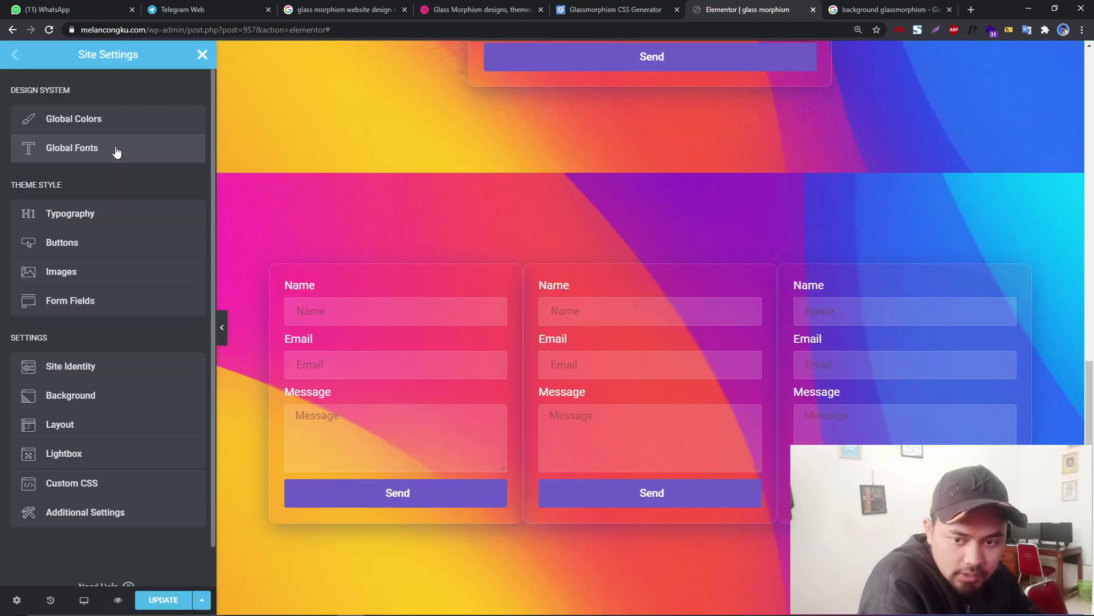
click(97, 483)
scroll(121, 285, down, 5)
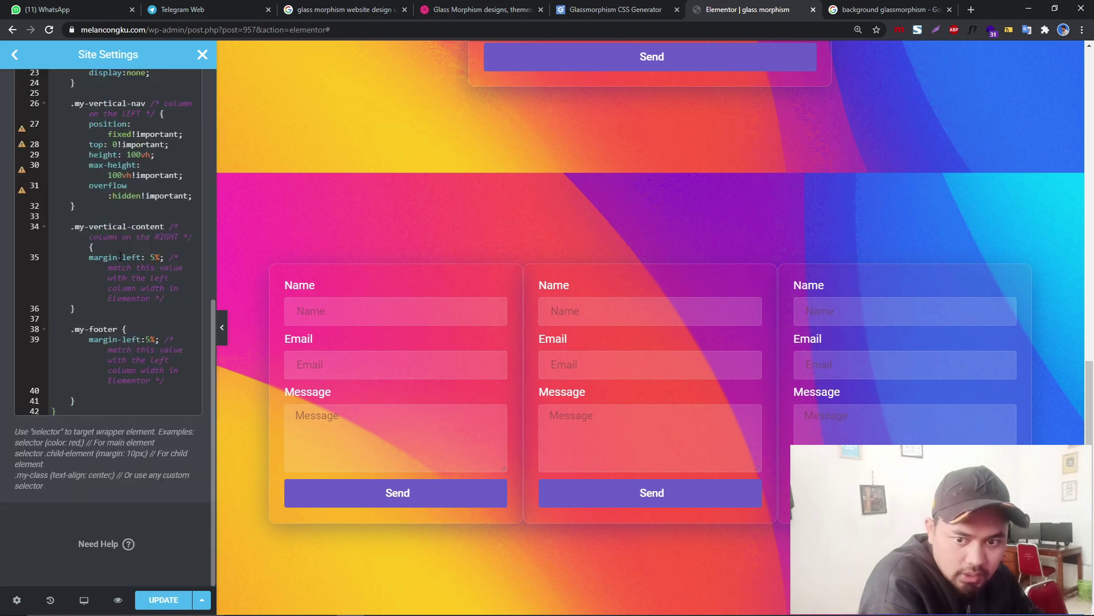
scroll(120, 256, up, 5)
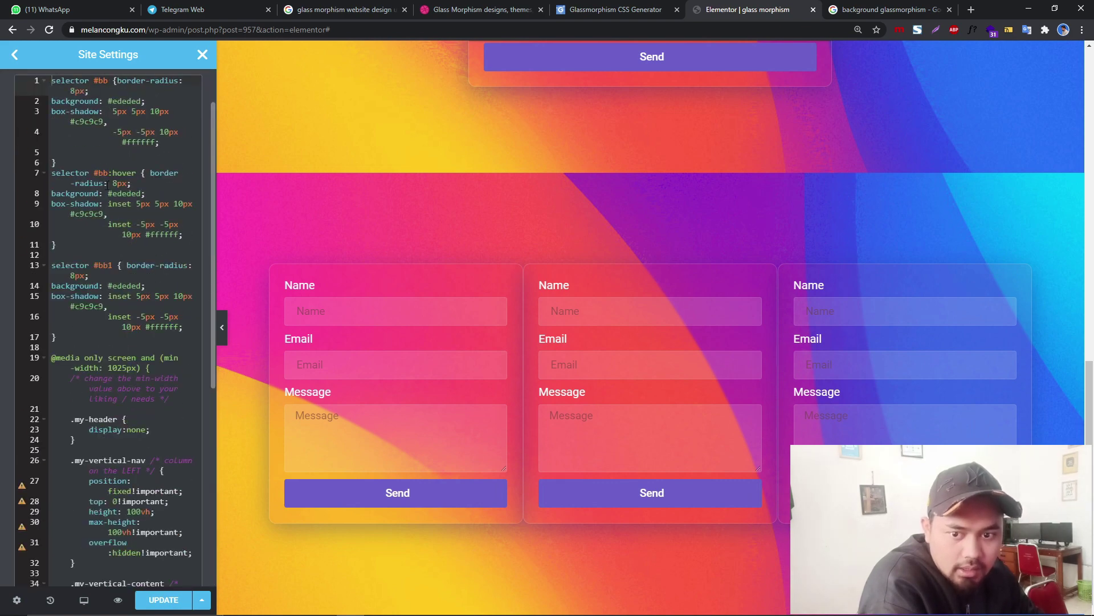
scroll(97, 199, up, 1)
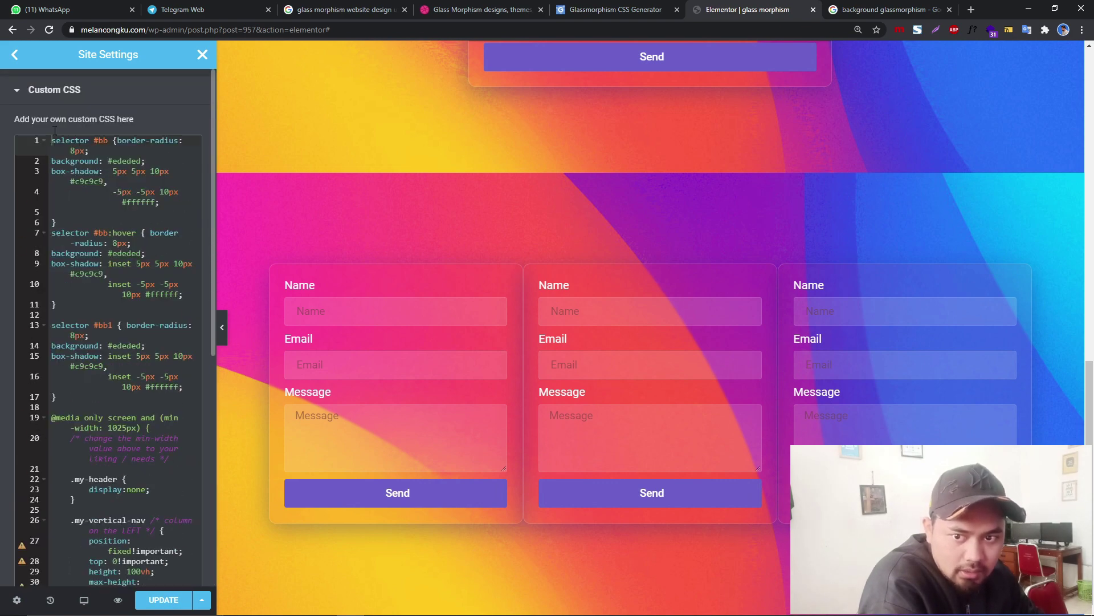
click(202, 54)
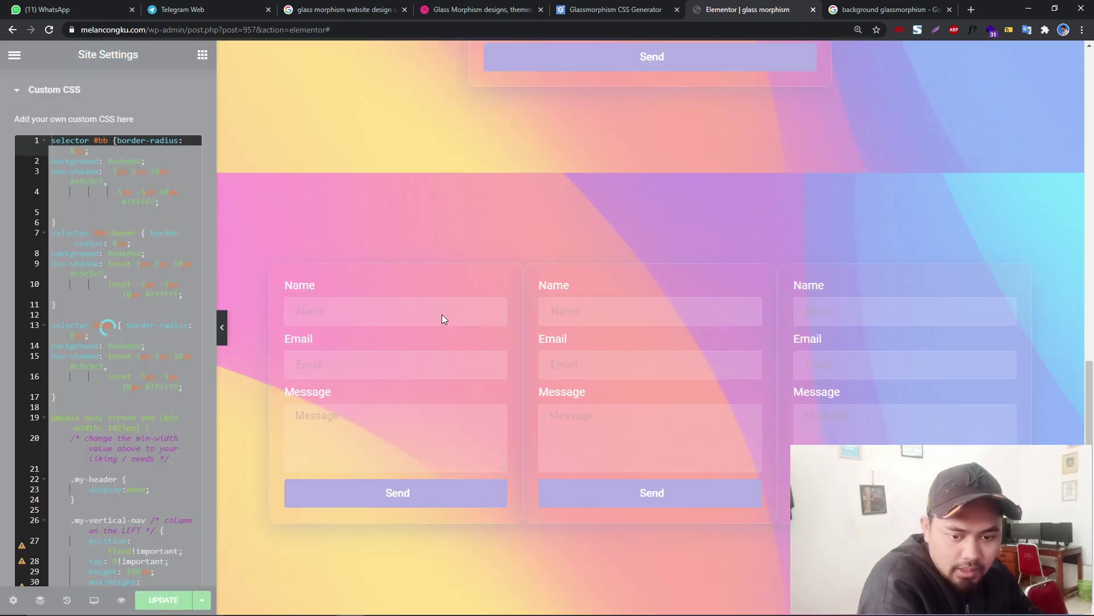
Step: Check the first form column's CSS class and its custom CSS
scroll(418, 312, down, 12)
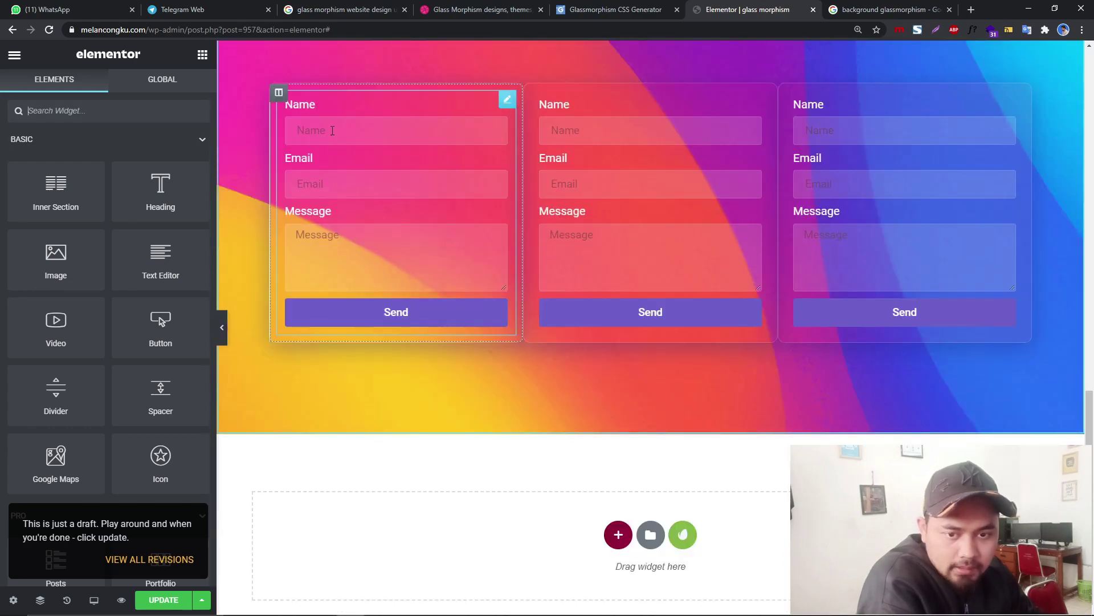
click(279, 92)
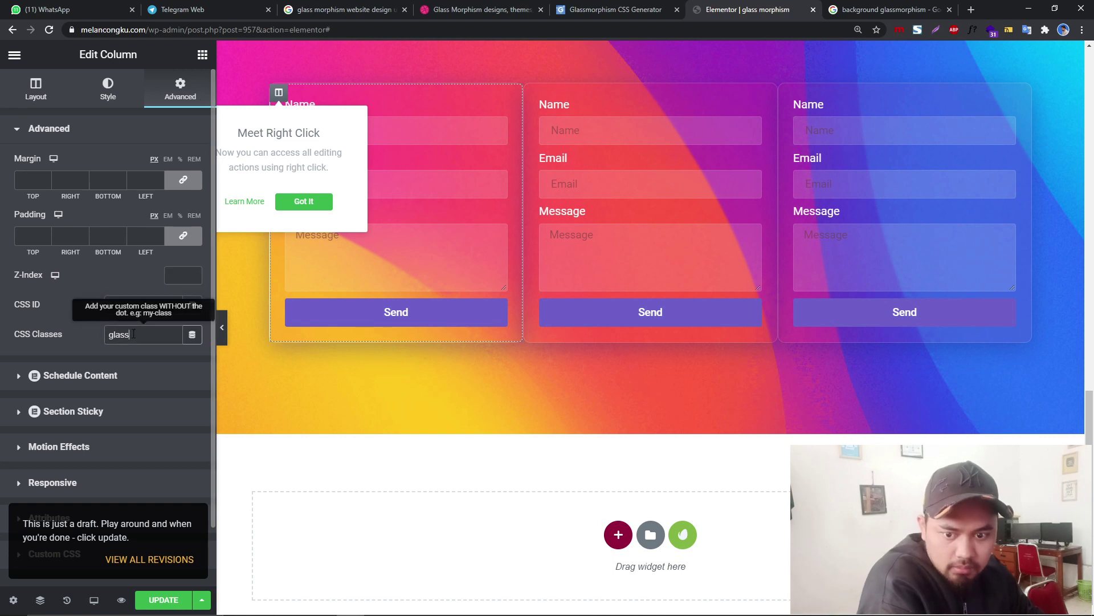
drag(134, 335, 104, 336)
scroll(138, 447, down, 1)
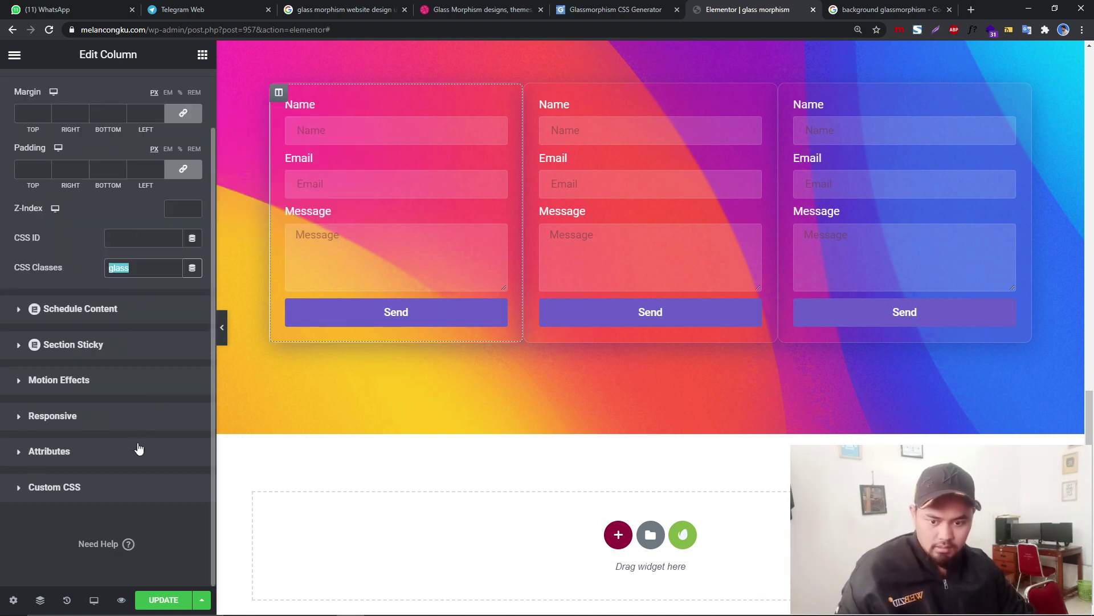
click(64, 488)
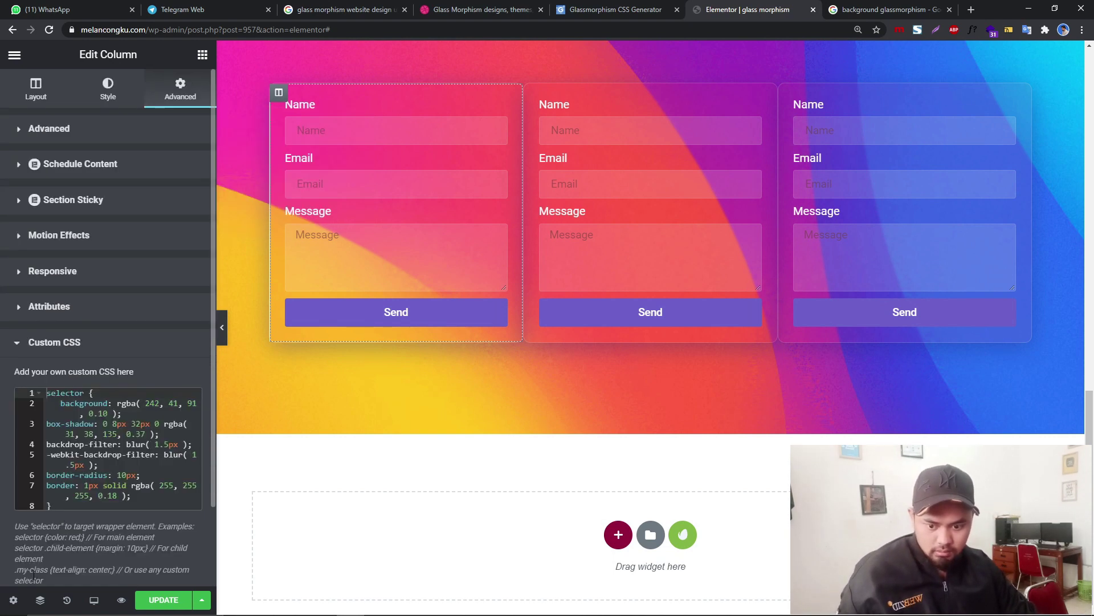
Step: Add an empty "selector #glass { }" rule to the page-level custom CSS and update the page
click(14, 600)
click(180, 89)
click(71, 202)
text(se)
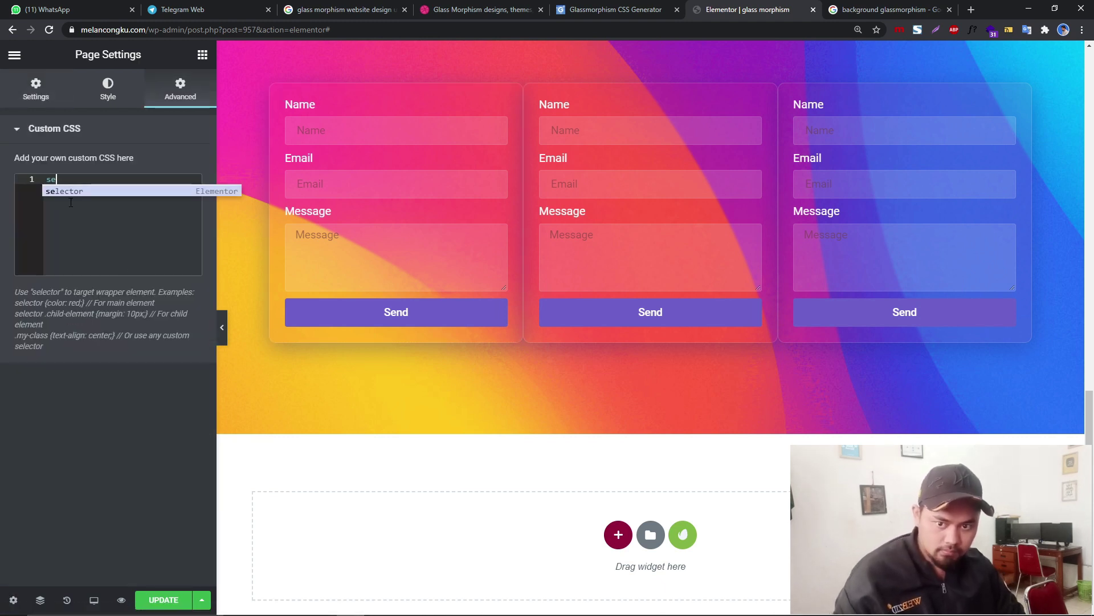
key(Return)
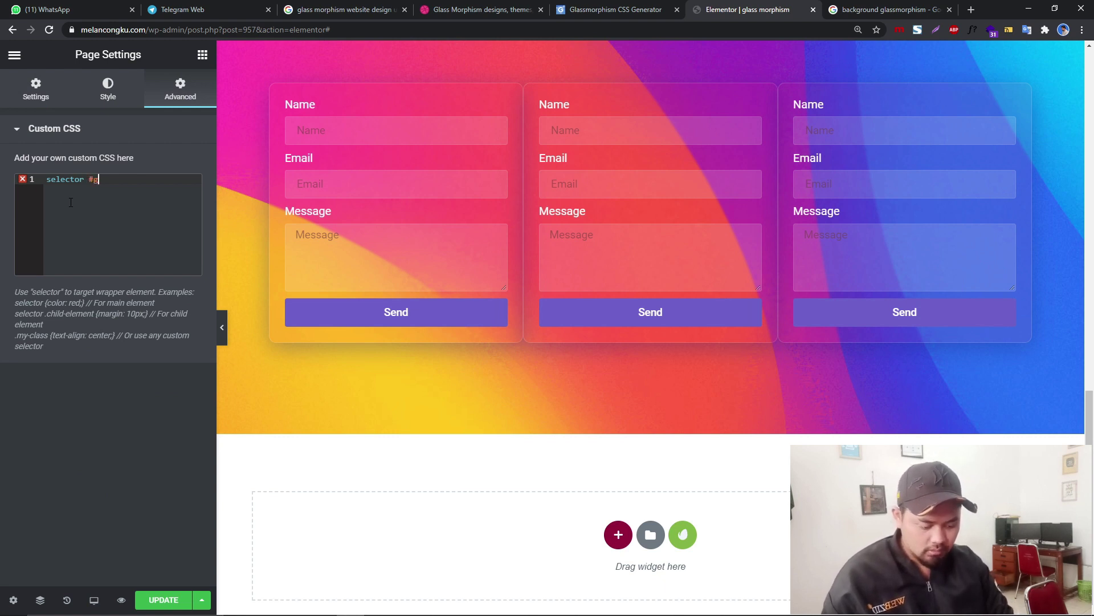
text(#glass)
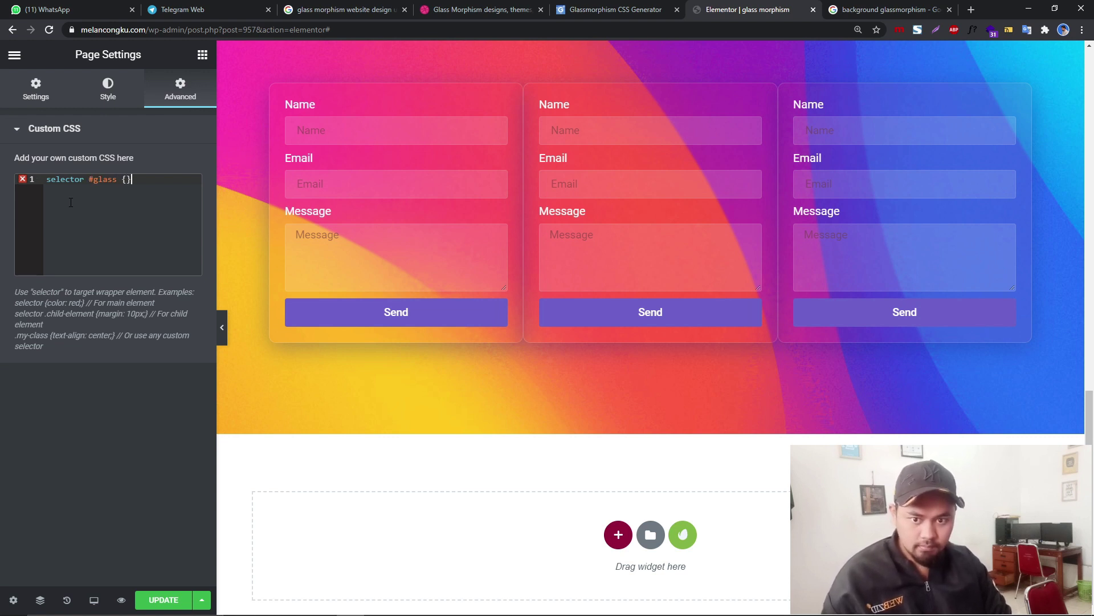
text( {)
key(Return)
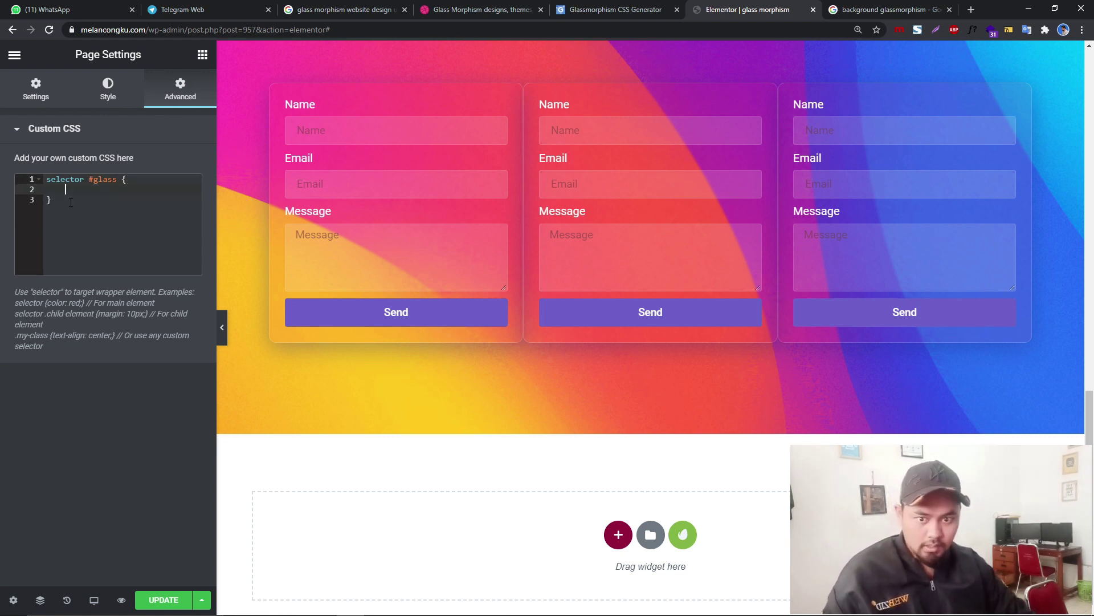
click(163, 598)
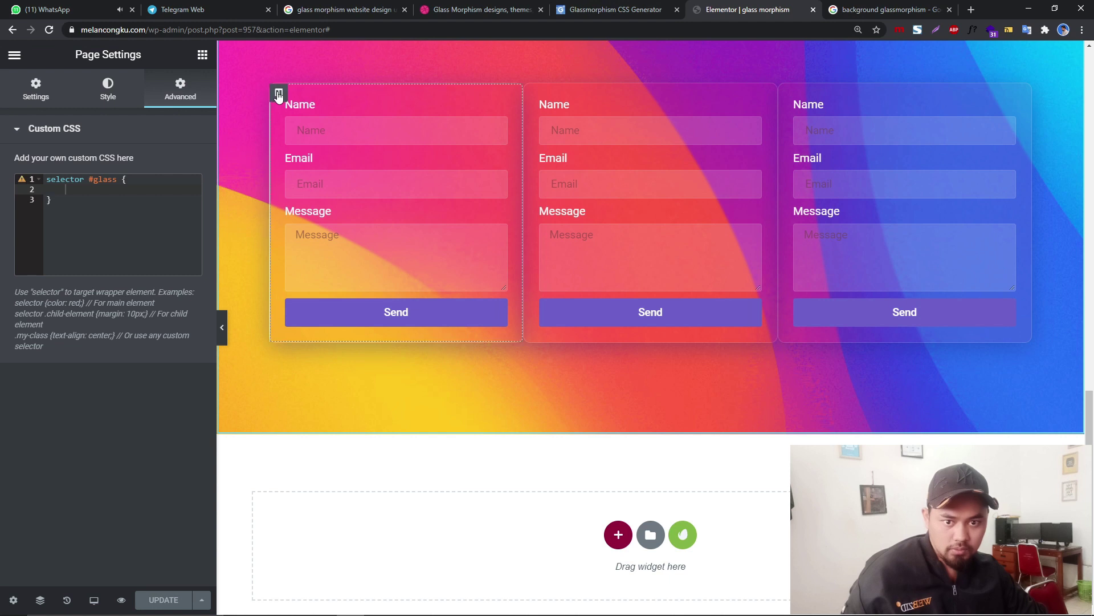
Step: Copy the glass declarations from the first form column's custom CSS into the page-level #glass rule
click(278, 93)
click(53, 553)
click(98, 454)
drag(59, 402, 147, 500)
key(ctrl+c)
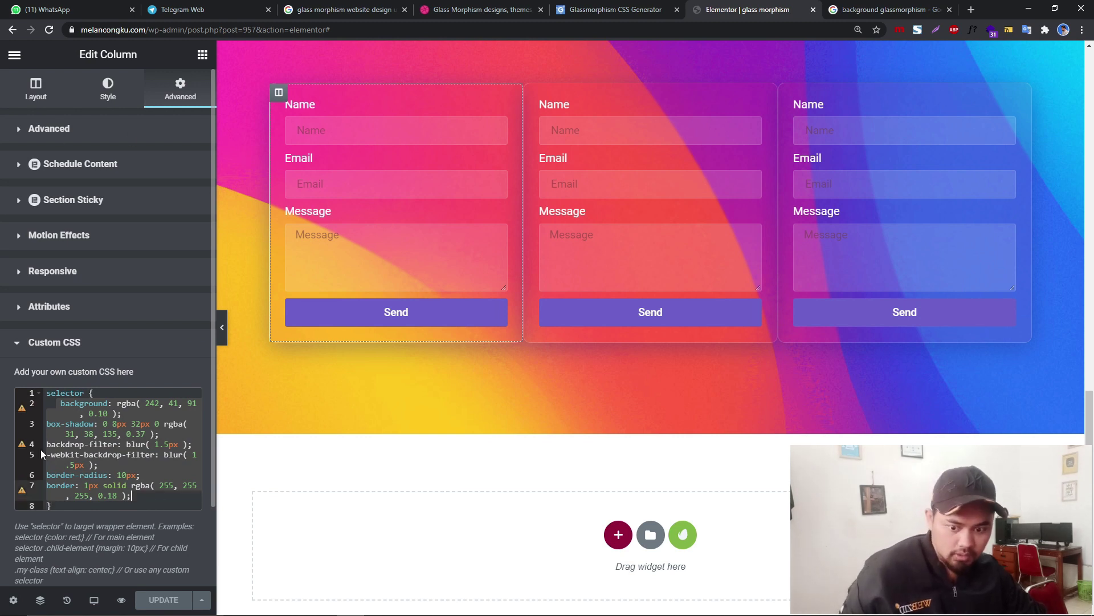
click(13, 600)
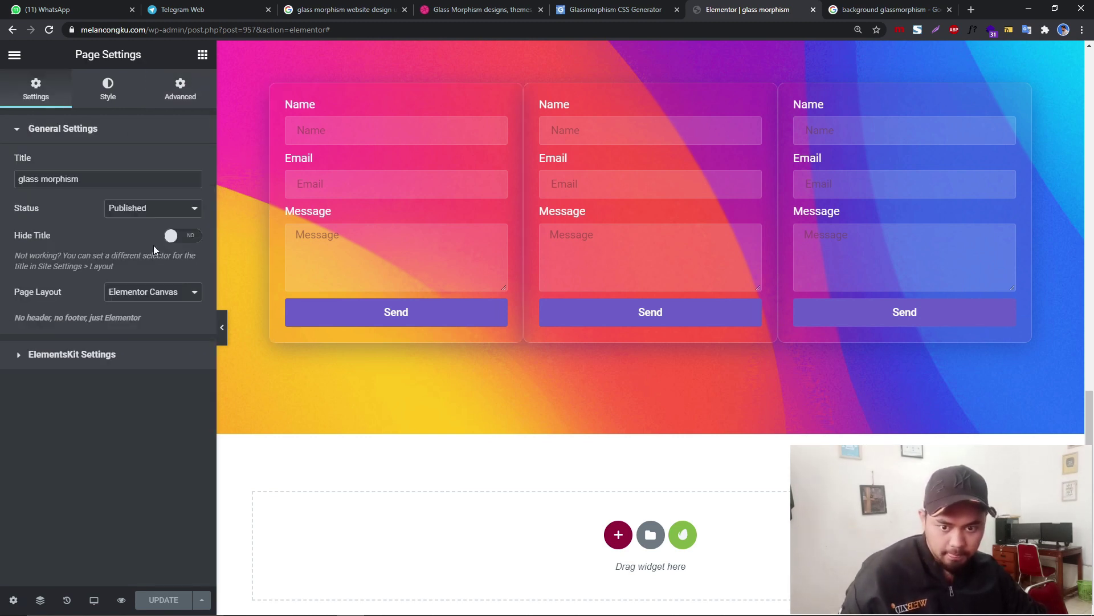
click(181, 106)
click(136, 184)
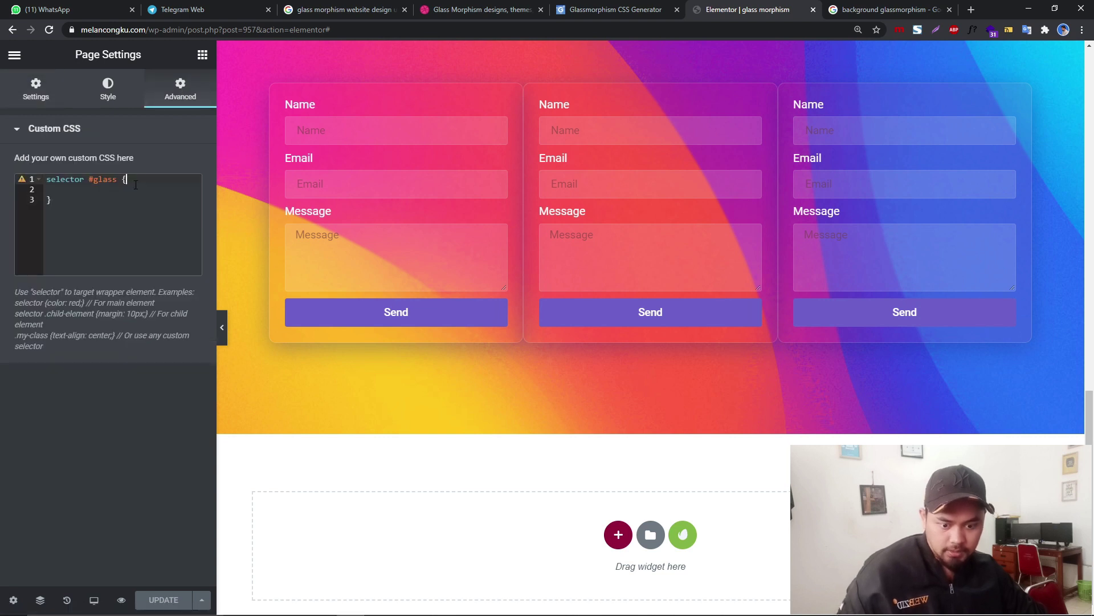
key(ctrl+v)
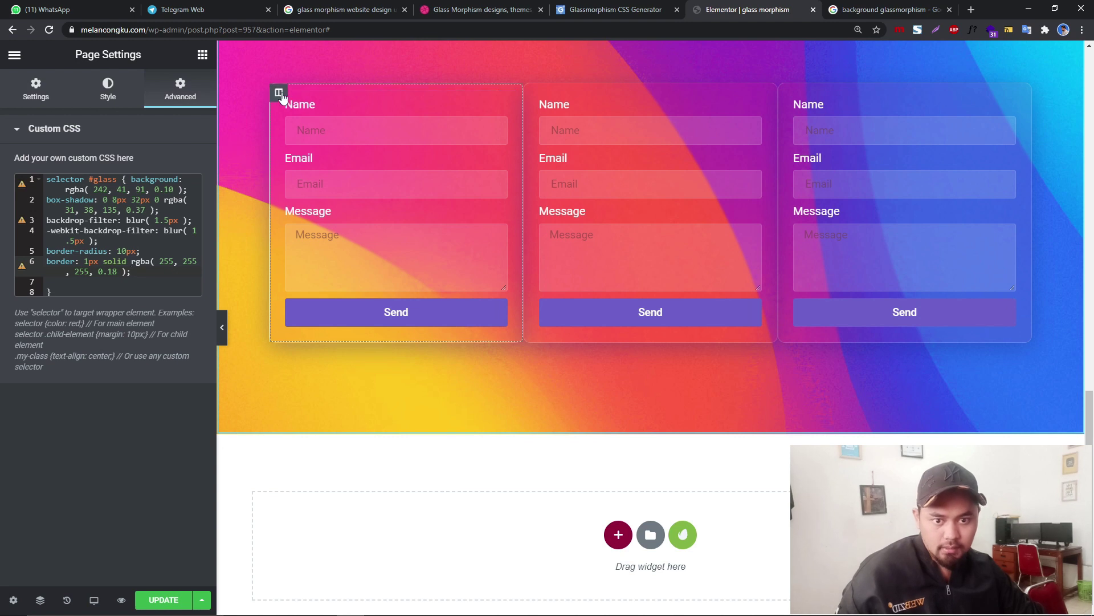
Step: Delete all custom CSS from the first form column
click(279, 93)
scroll(109, 395, down, 2)
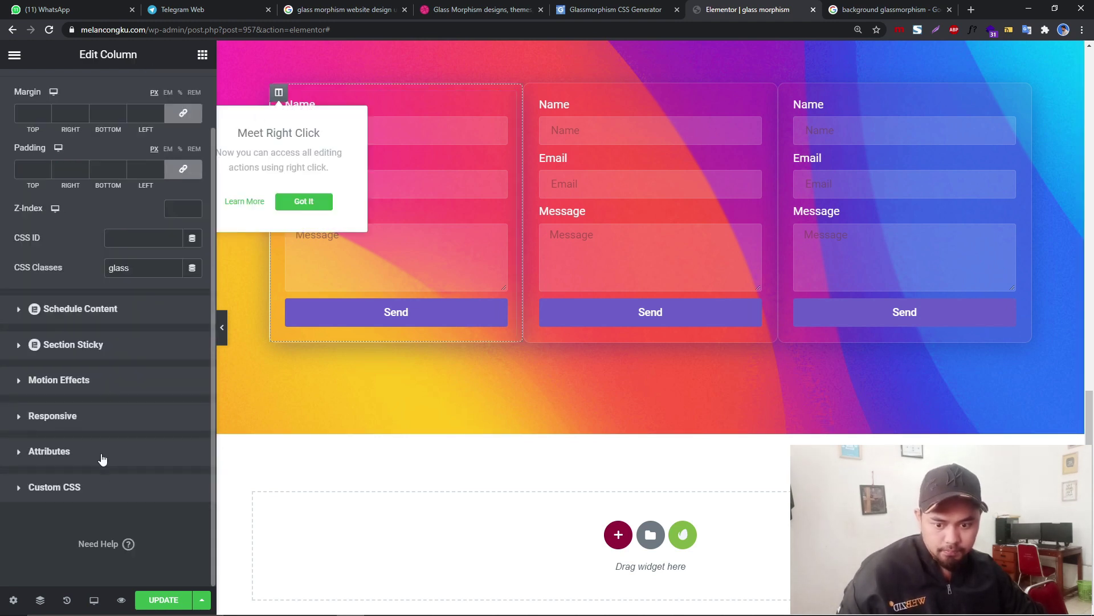
click(95, 490)
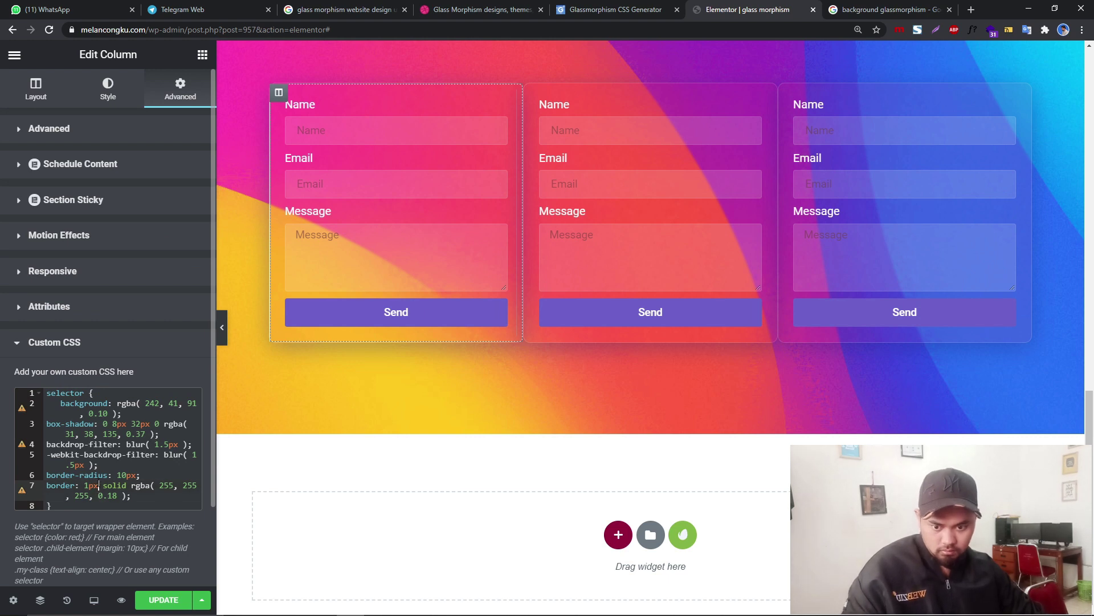
click(106, 424)
key(ctrl+a)
key(BackSpace)
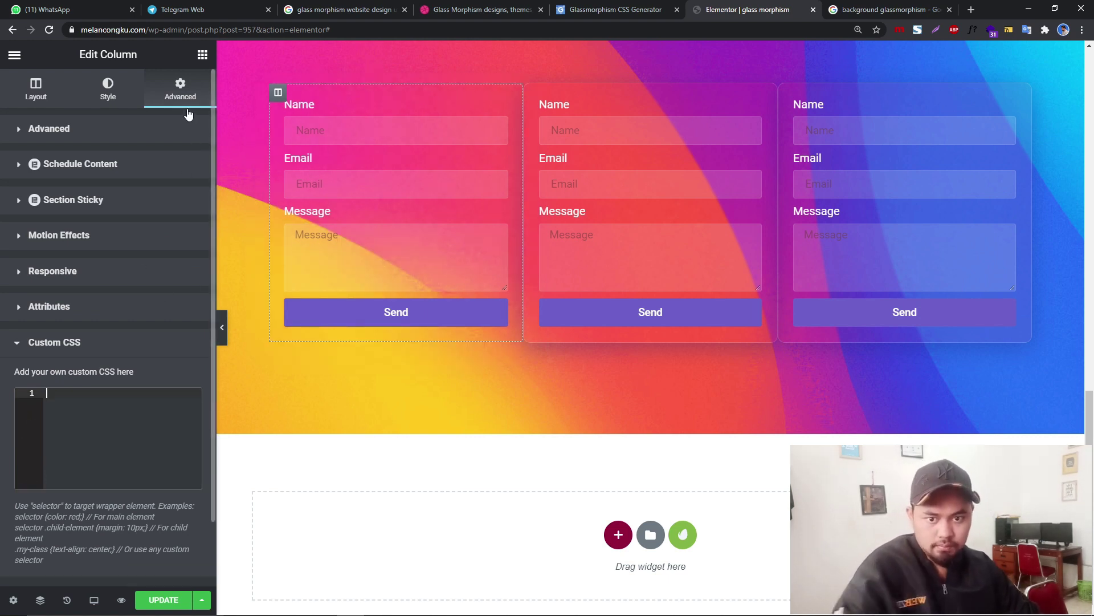
Step: Compare the first form column's CSS class name with the selector in the page-level custom CSS
click(170, 138)
click(143, 334)
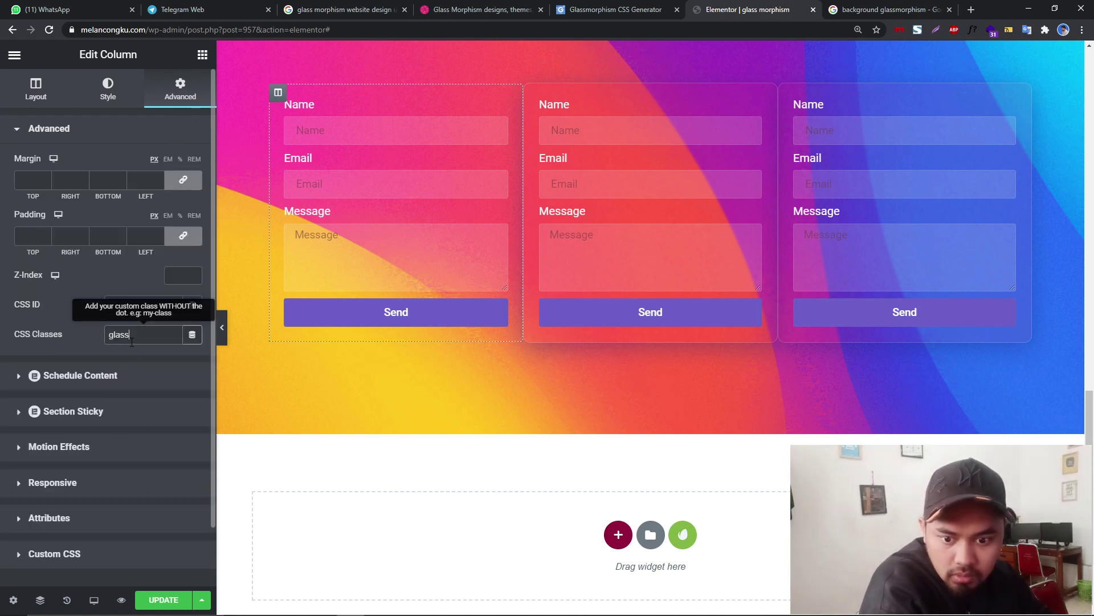
drag(111, 343, 98, 344)
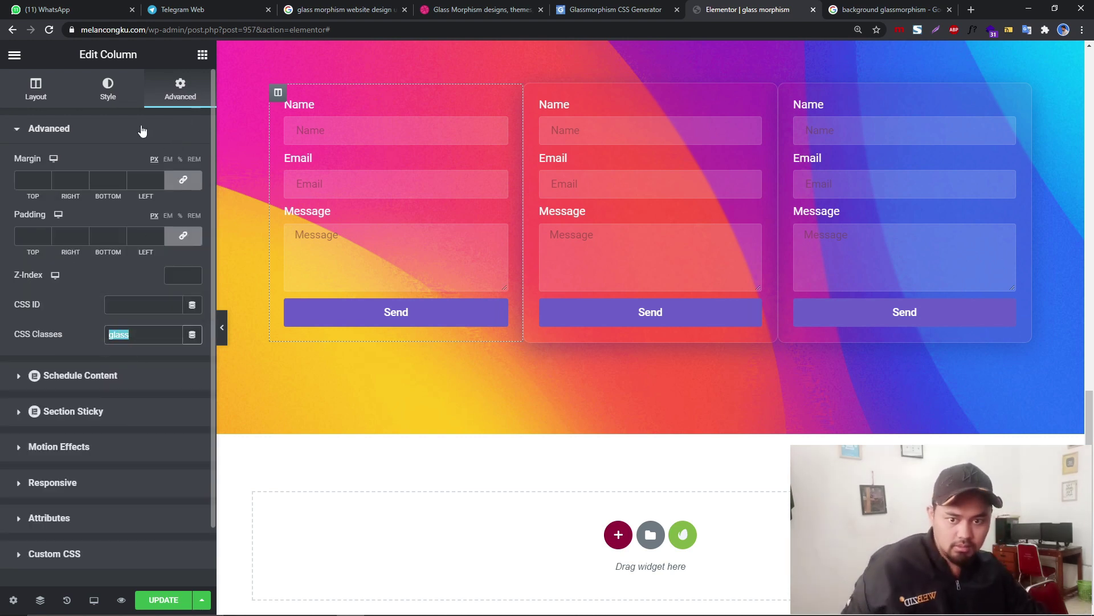
click(13, 600)
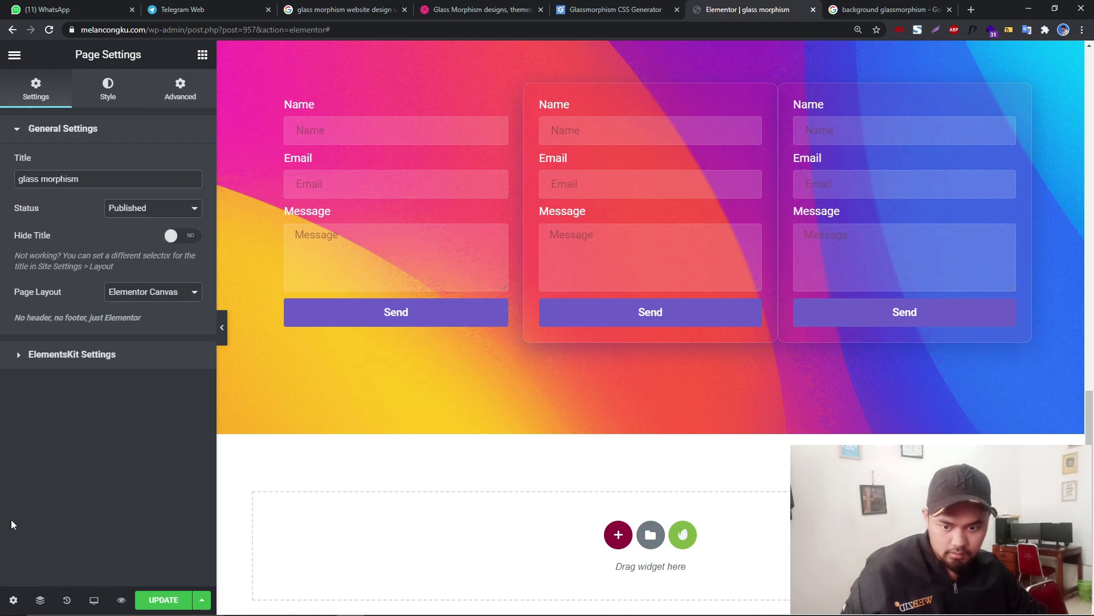
drag(42, 359, 61, 272)
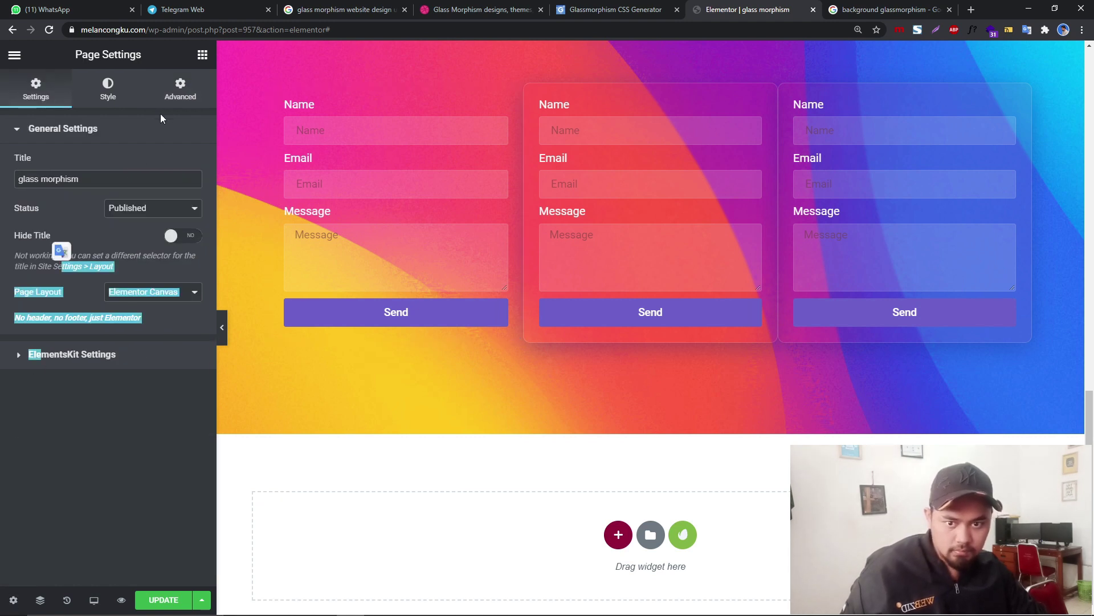
click(171, 94)
click(117, 284)
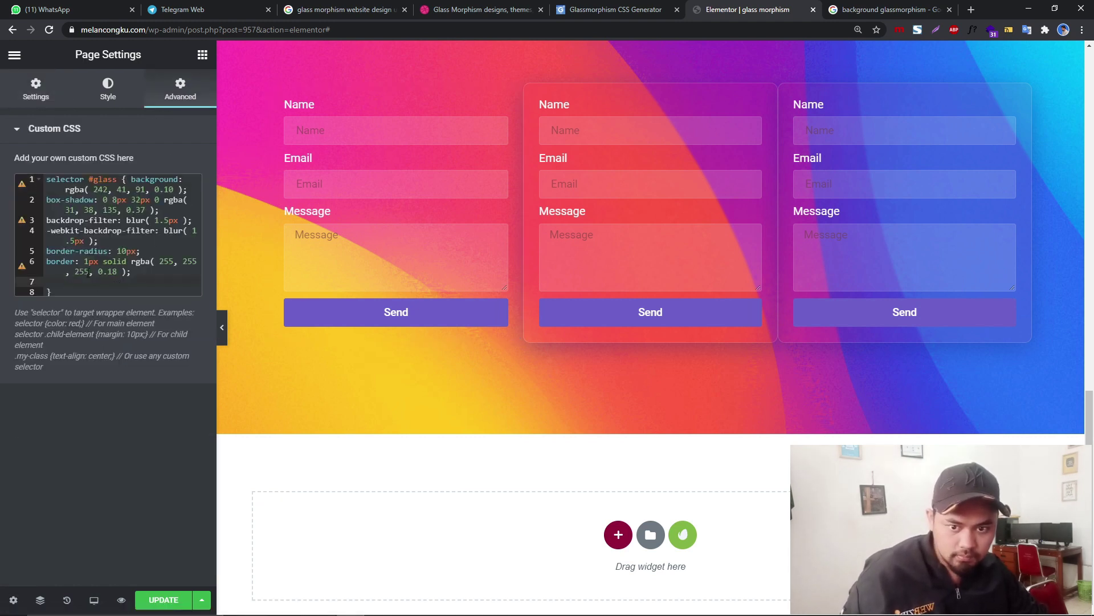
double_click(107, 179)
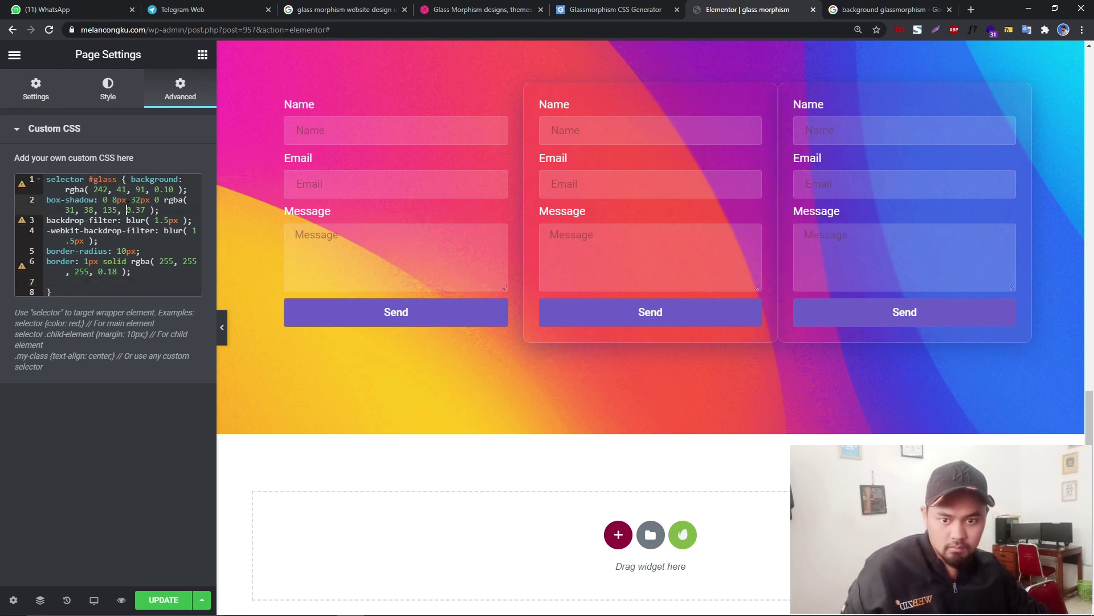
click(279, 216)
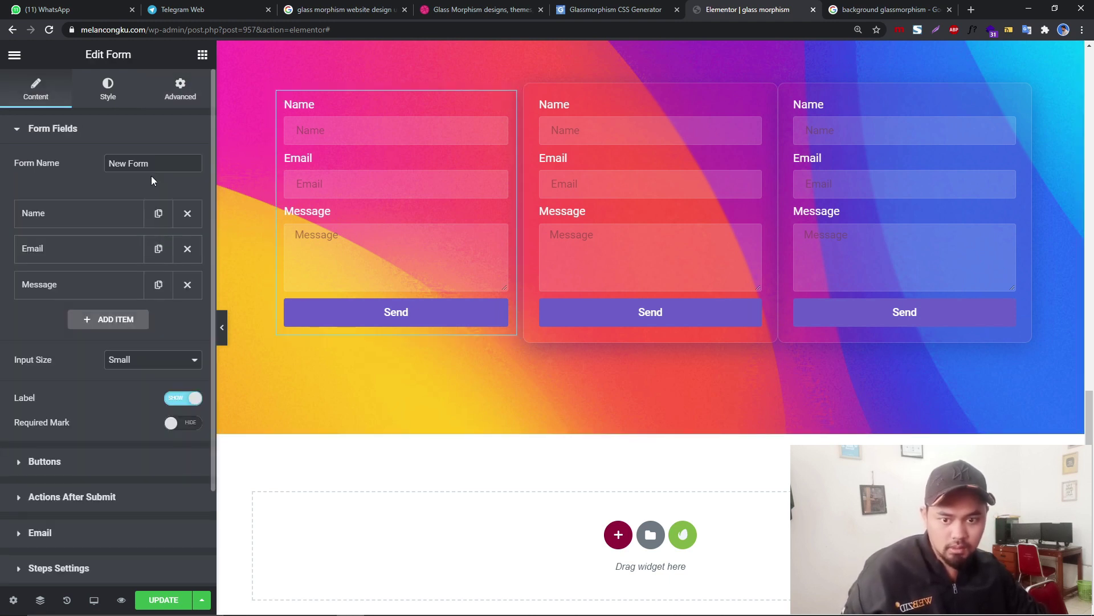
click(174, 90)
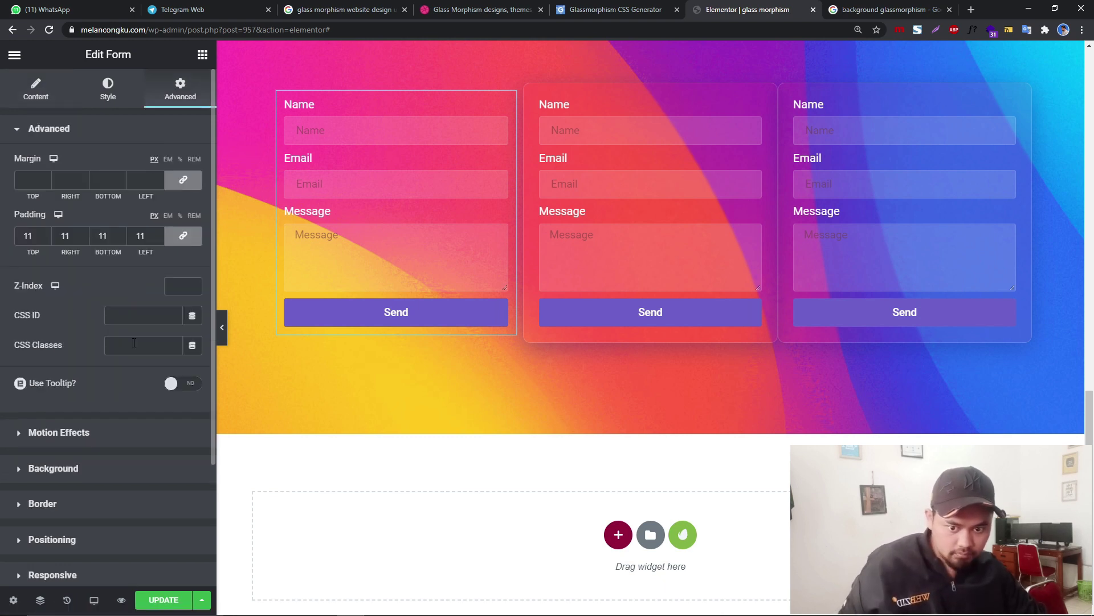
click(133, 343)
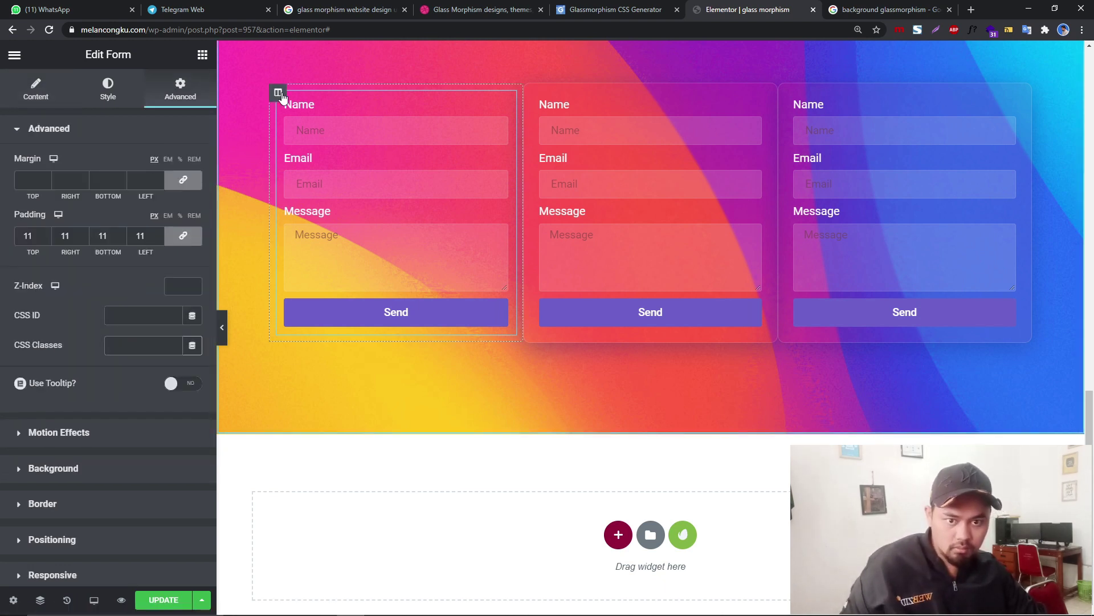
Step: Move "glass" from the first form column's CSS class to its CSS ID, then preview the three cards without the editing panel
click(277, 93)
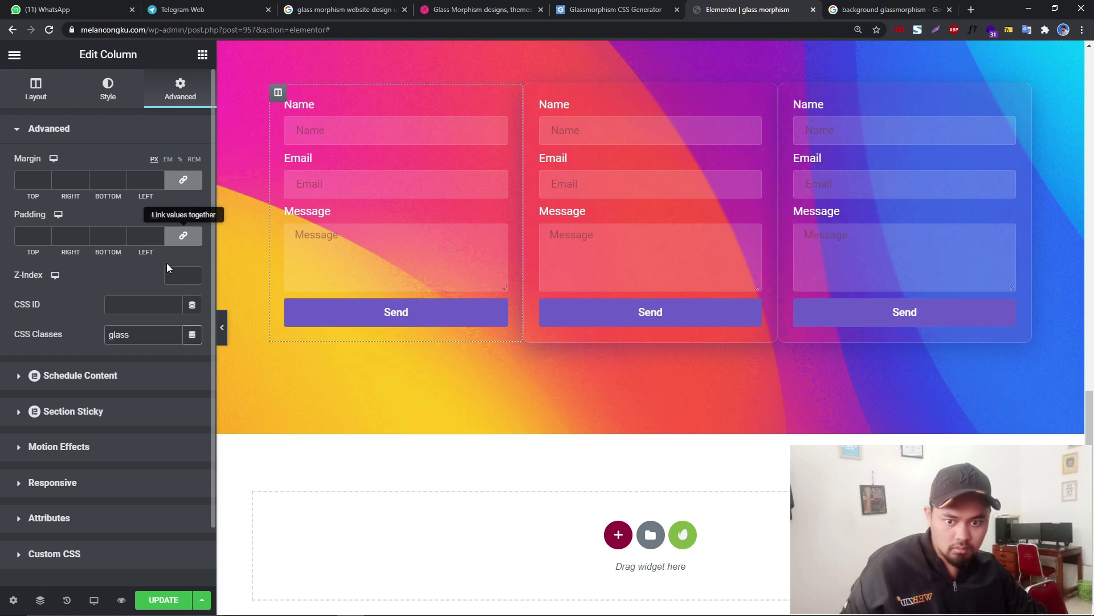
drag(132, 335, 103, 340)
key(ctrl+c)
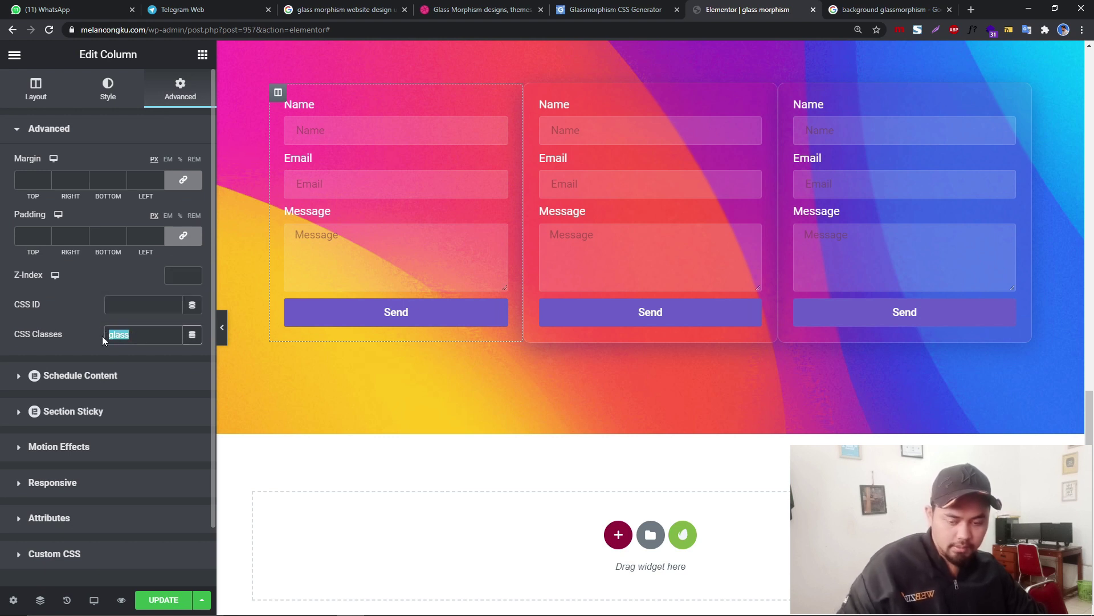
click(117, 306)
key(ctrl+v)
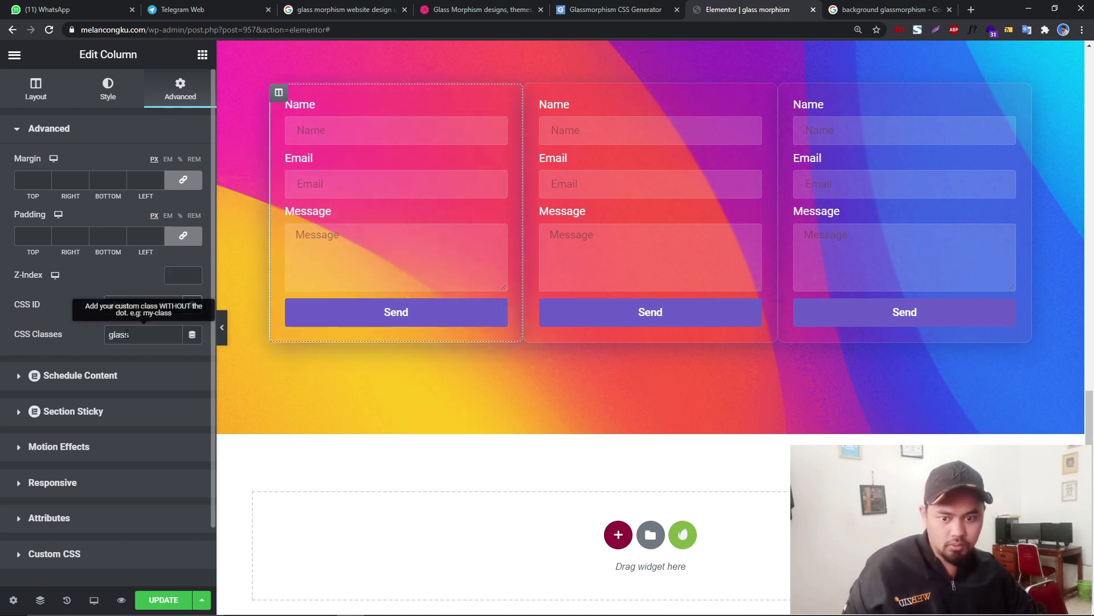
drag(135, 335, 95, 334)
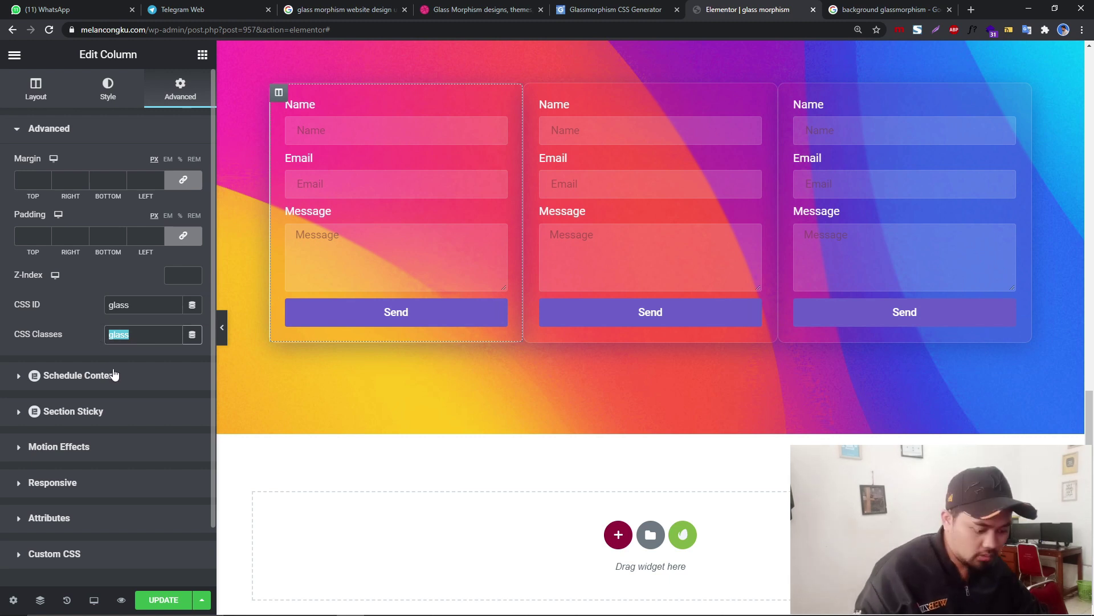
click(139, 371)
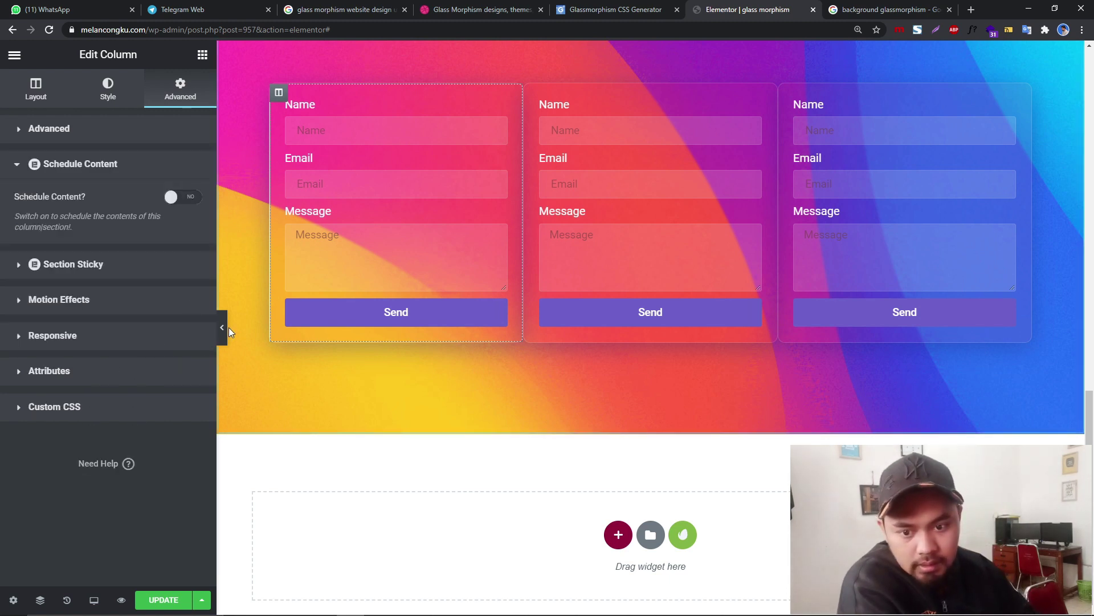
click(171, 128)
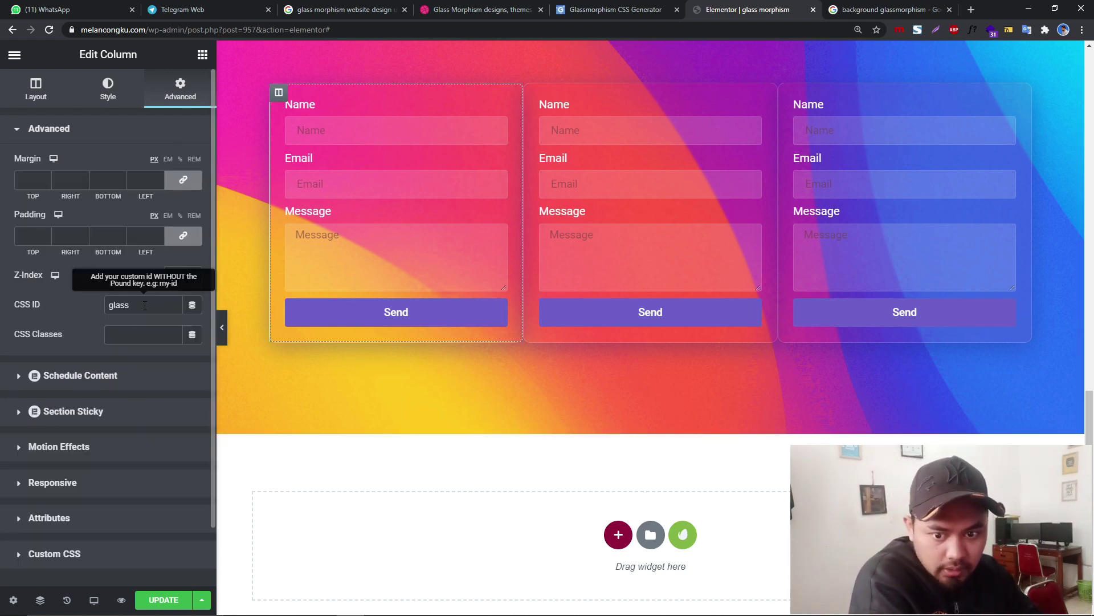
click(222, 327)
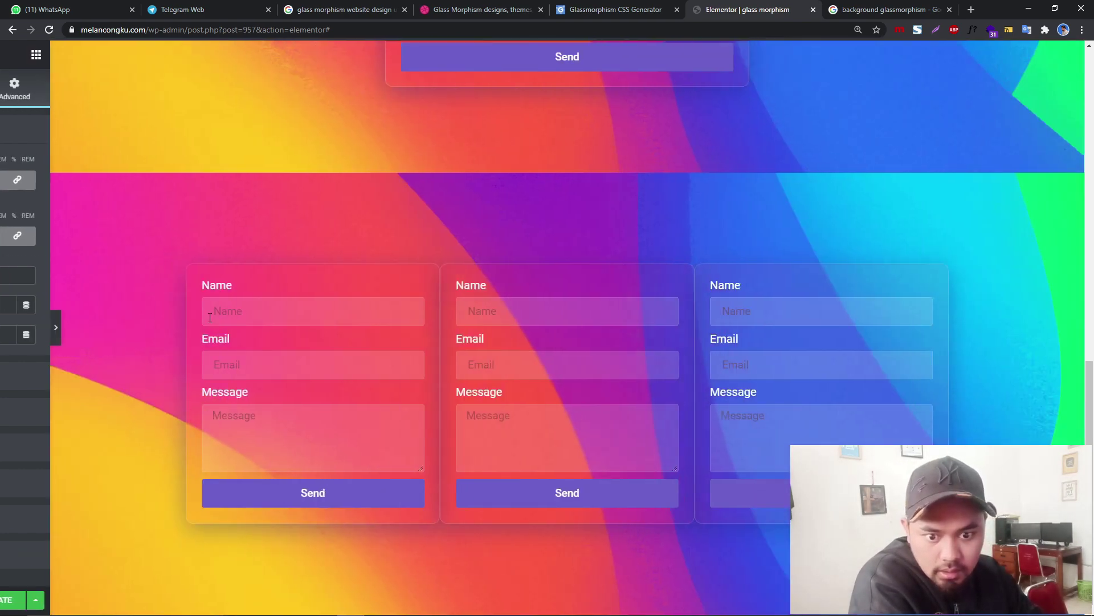
scroll(6, 314, down, 3)
click(6, 315)
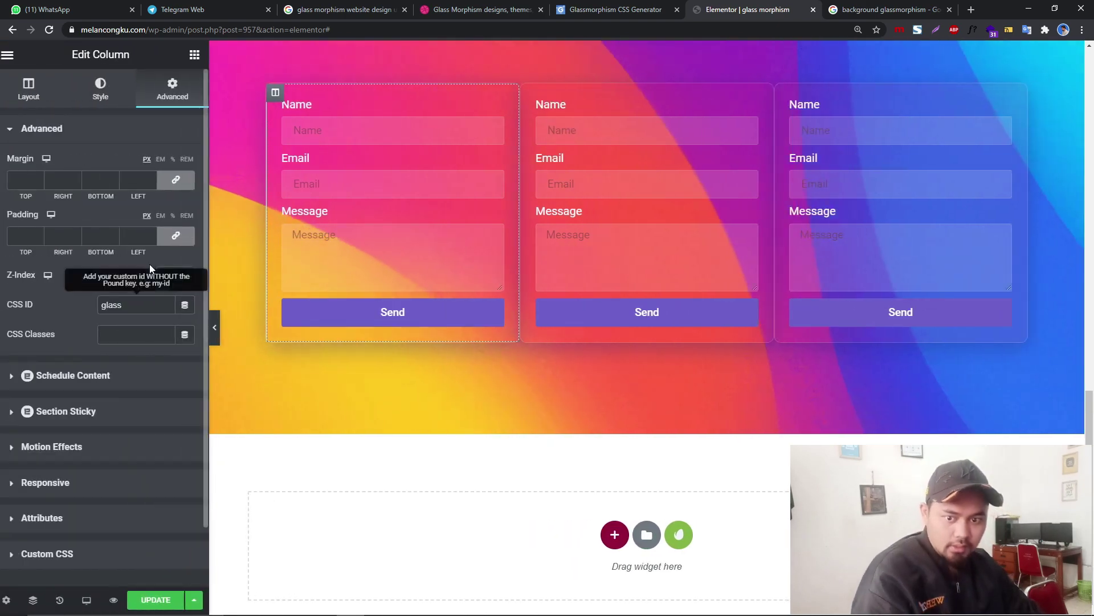
Step: Clear the second form column's custom CSS and set its CSS ID to "glass"
click(533, 93)
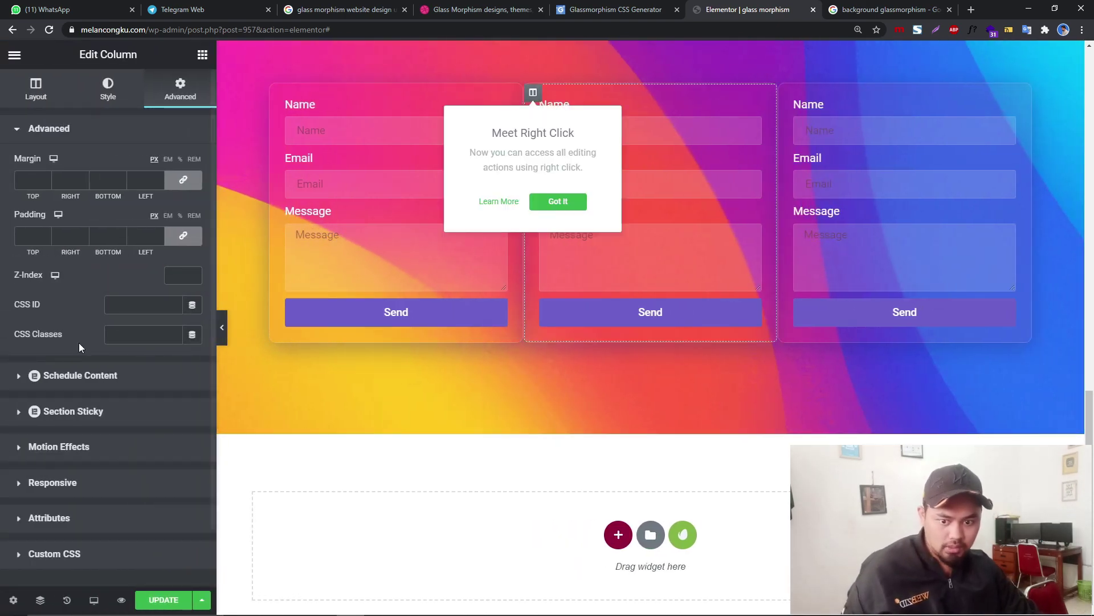
click(71, 557)
key(ctrl+a)
key(BackSpace)
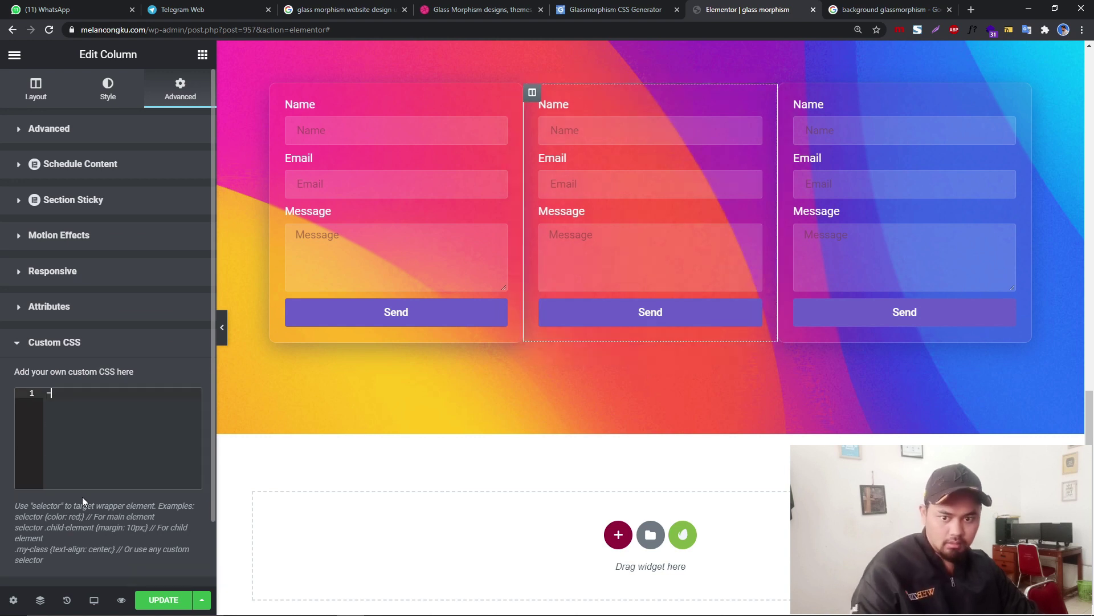
click(151, 128)
click(147, 297)
text(glass)
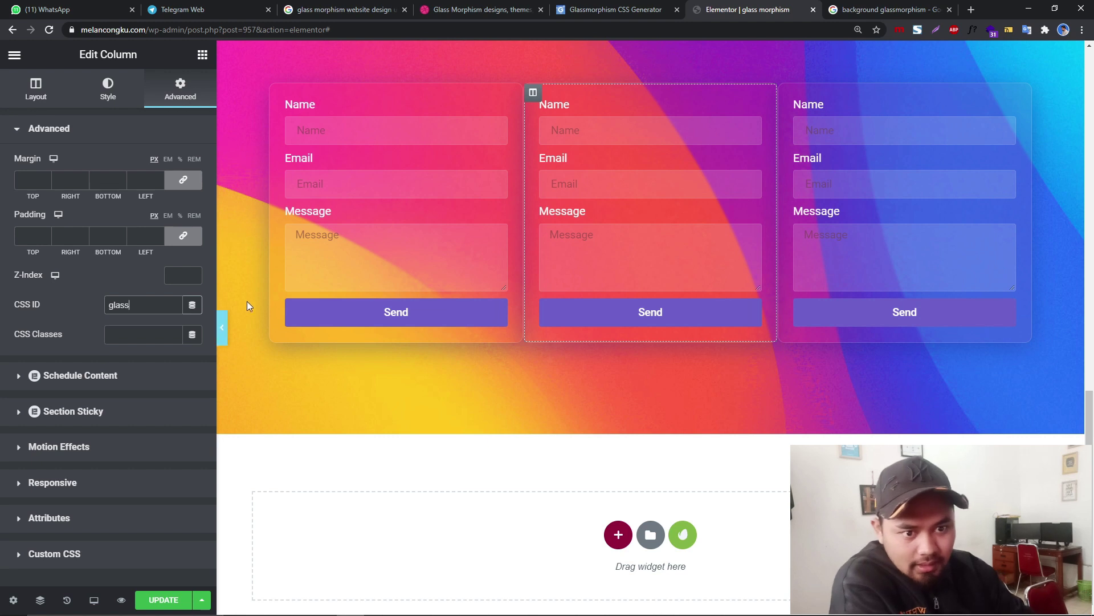
Step: Switch to the Glassmorphism CSS Generator and set the blur value to 4.0 and the transparency to 0.30
click(622, 10)
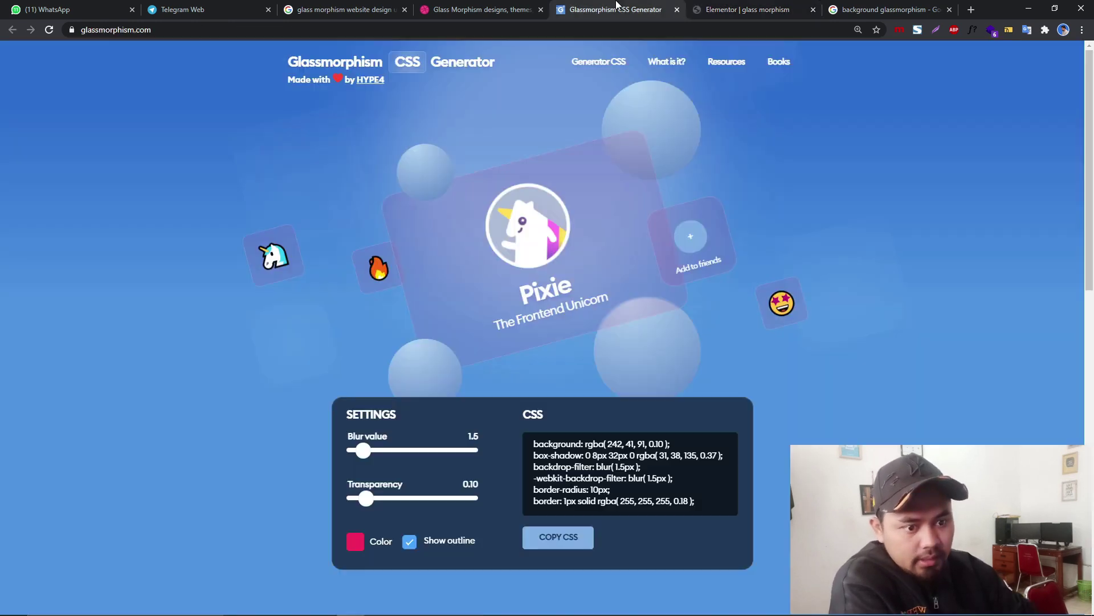
mouse_move(367, 456)
mouse_down()
mouse_move(398, 458)
mouse_move(378, 456)
mouse_up()
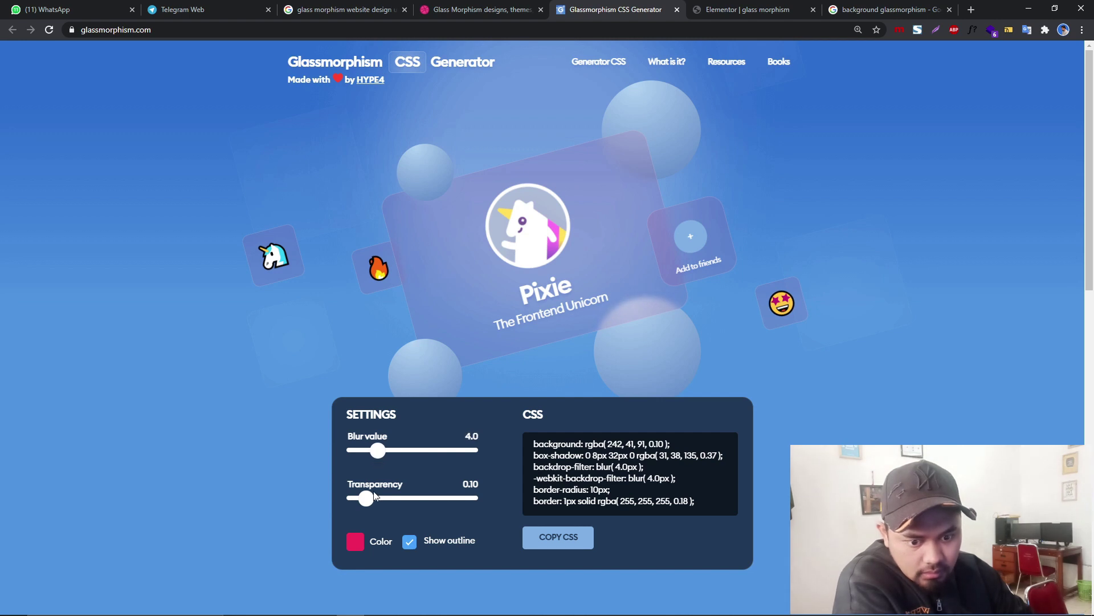
drag(368, 501, 387, 512)
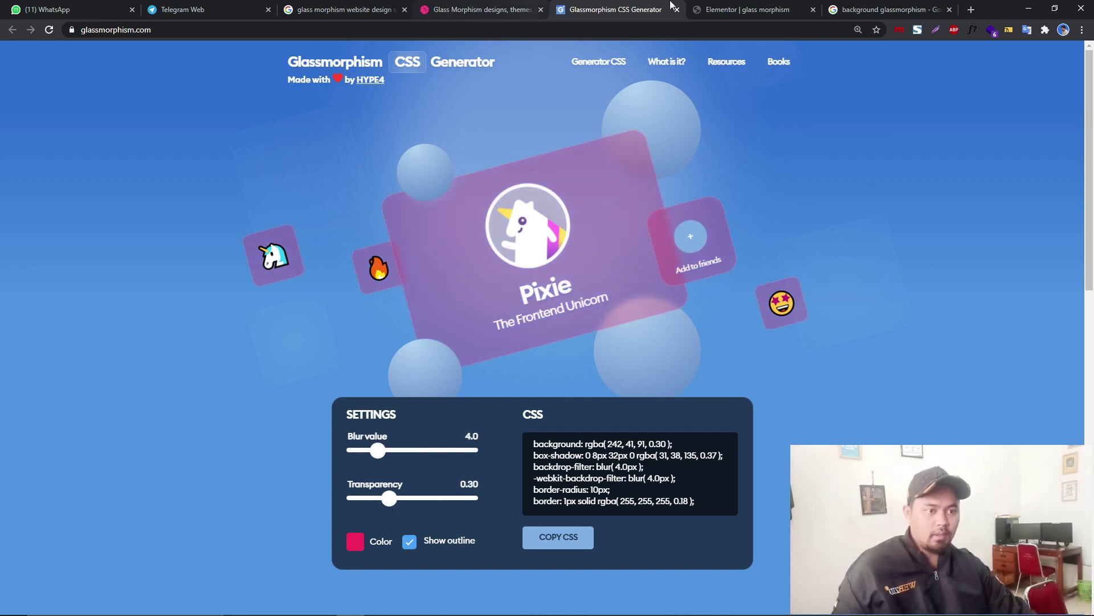
Step: Return to Elementor and open the custom CSS of the single form column in the section above the three cards
click(741, 9)
scroll(54, 493, down, 1)
click(54, 492)
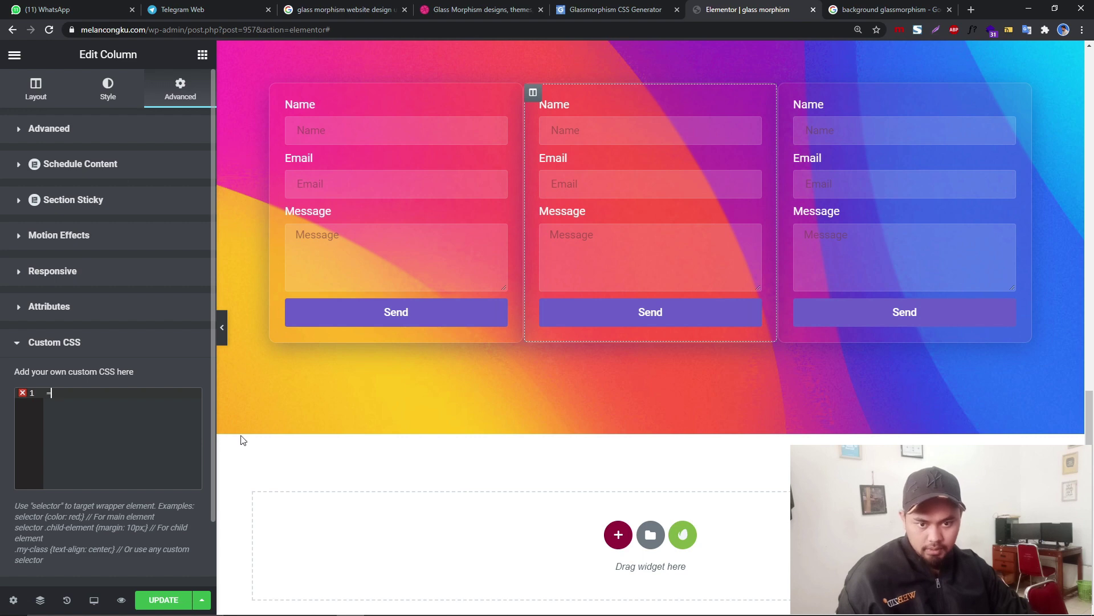
scroll(610, 365, up, 9)
click(478, 169)
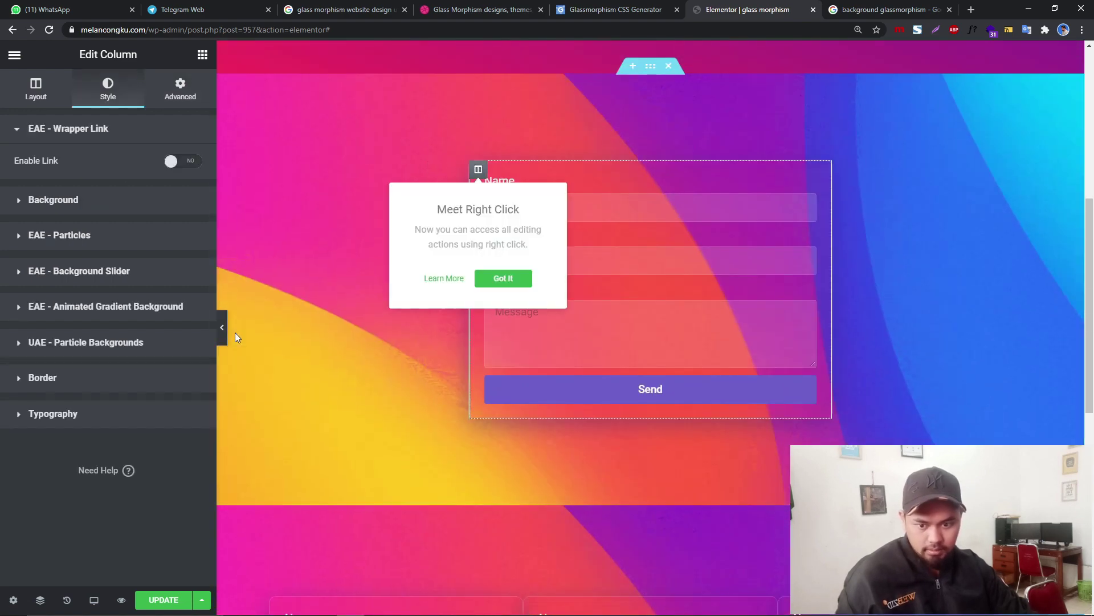
click(180, 101)
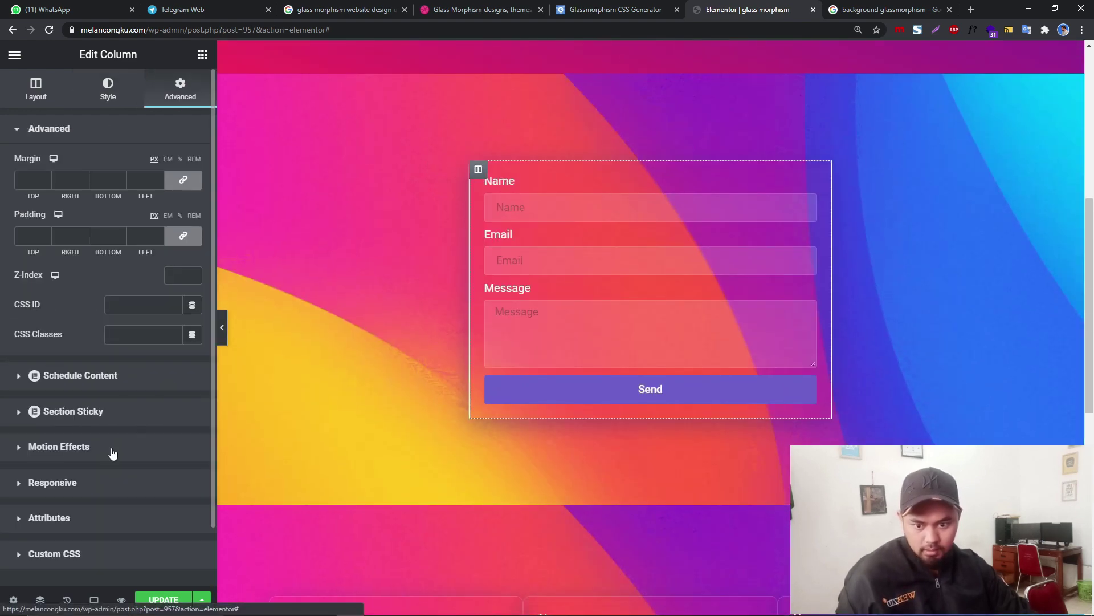
click(96, 556)
scroll(86, 484, down, 5)
Step: Add an empty "selector :hover {}" rule below the existing rule in the single form column's custom CSS
click(57, 412)
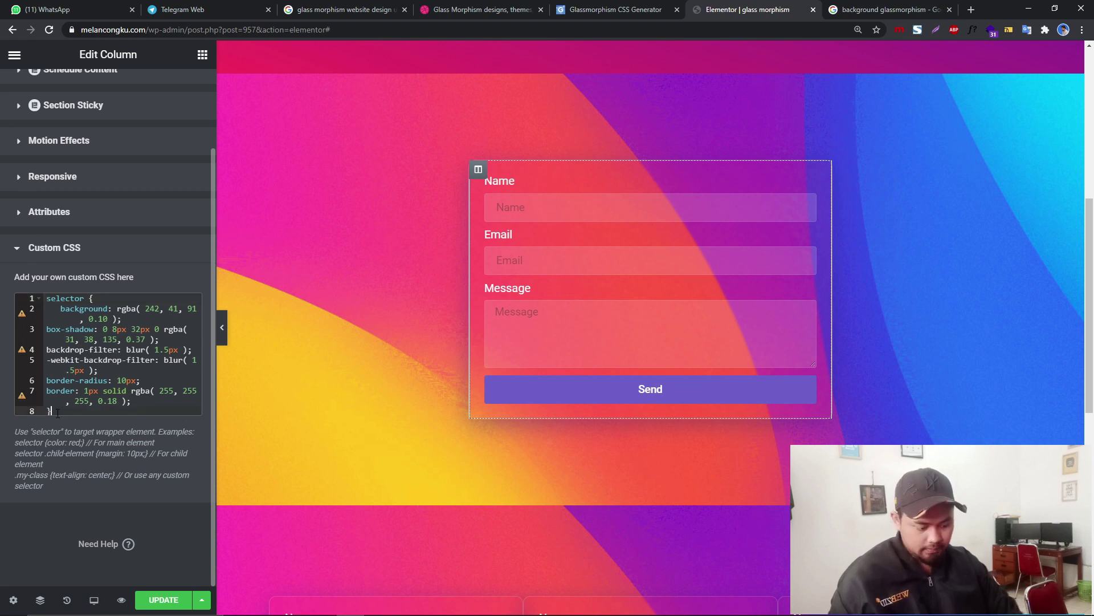
key(Return)
key(Return)
text(se)
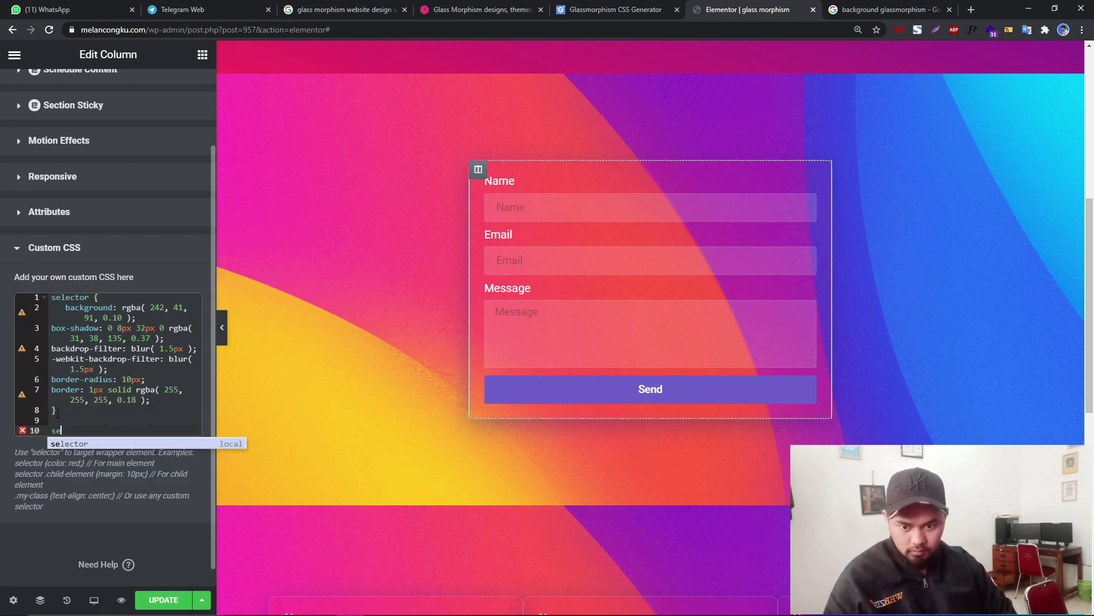
key(Return)
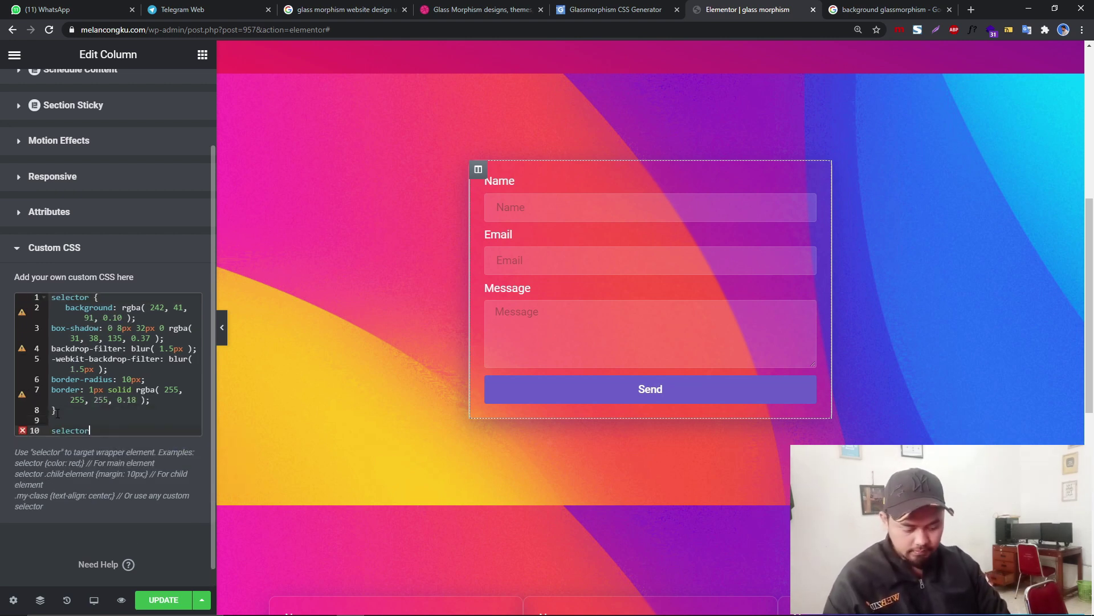
text(:l)
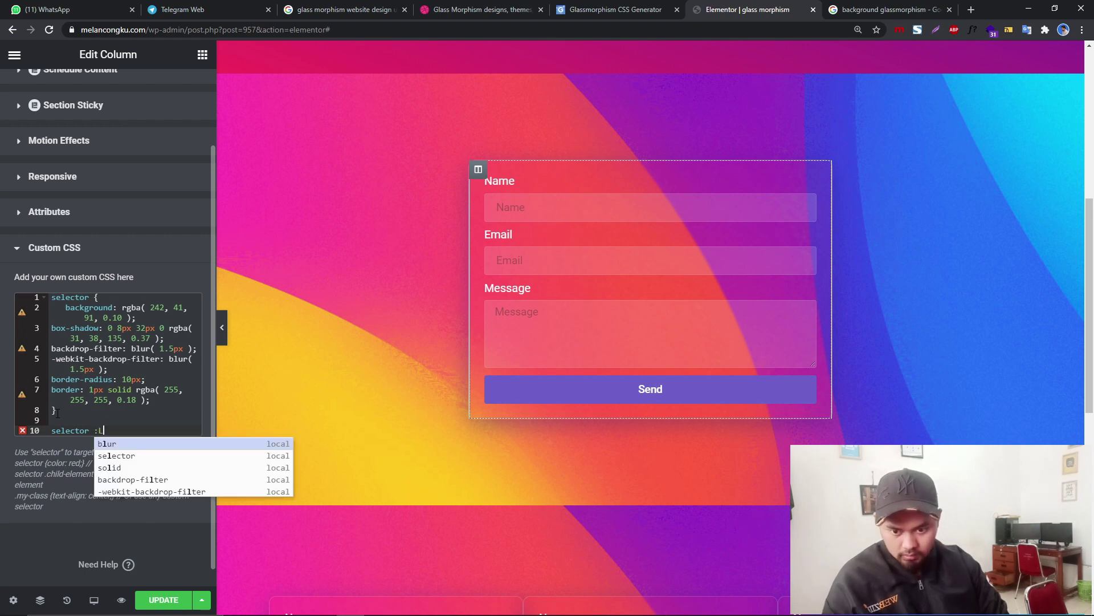
key(BackSpace)
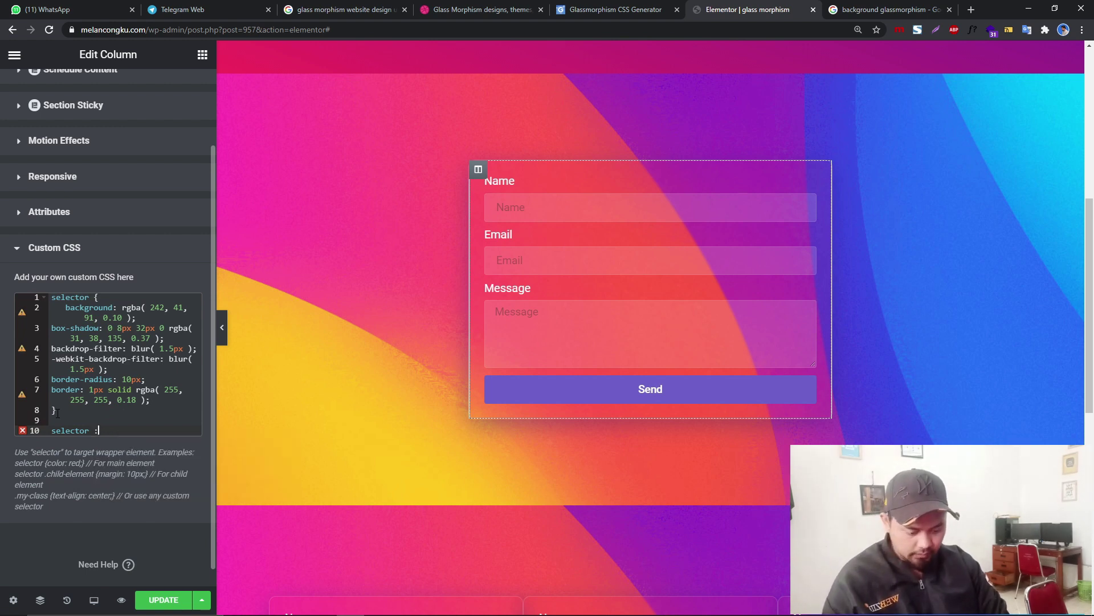
text(ho)
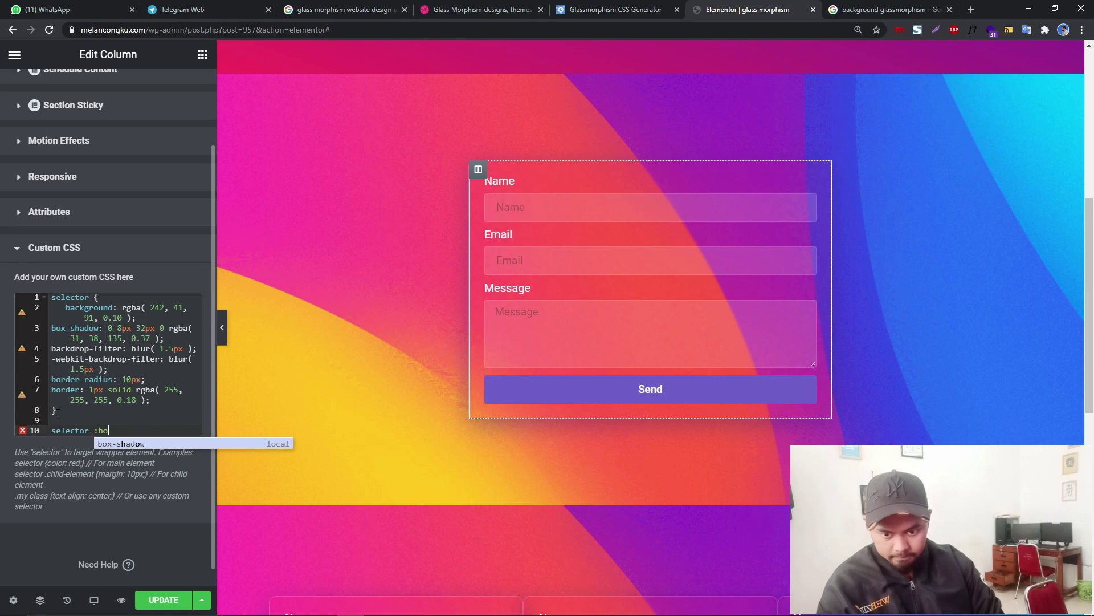
text(ver {})
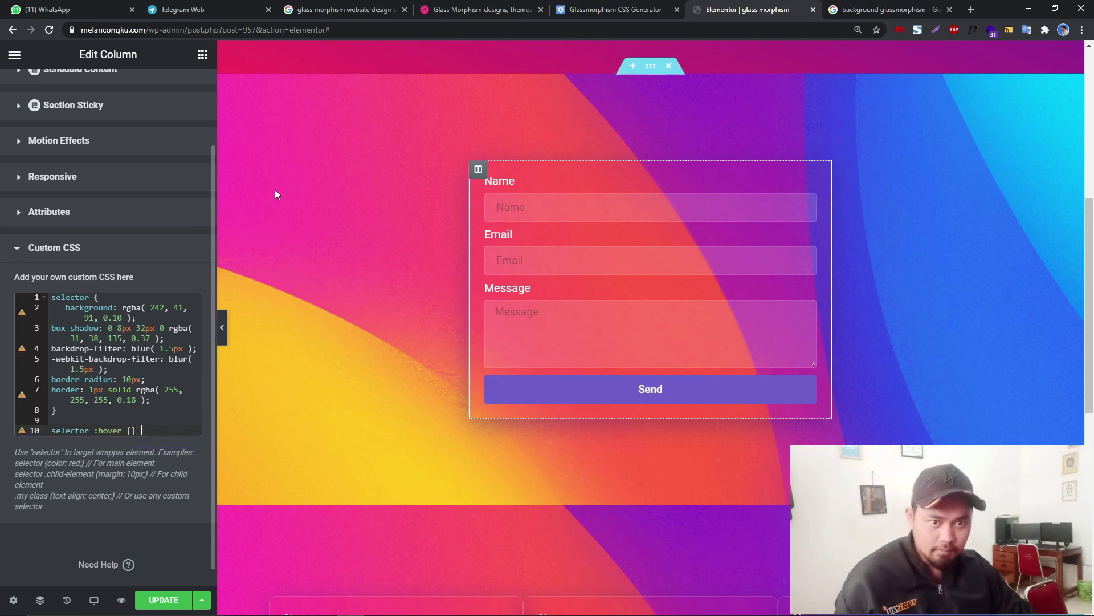
Step: Copy the CSS from the Glassmorphism CSS Generator into the single form column's hover rule and preview the page without the editing panel
click(613, 9)
click(548, 535)
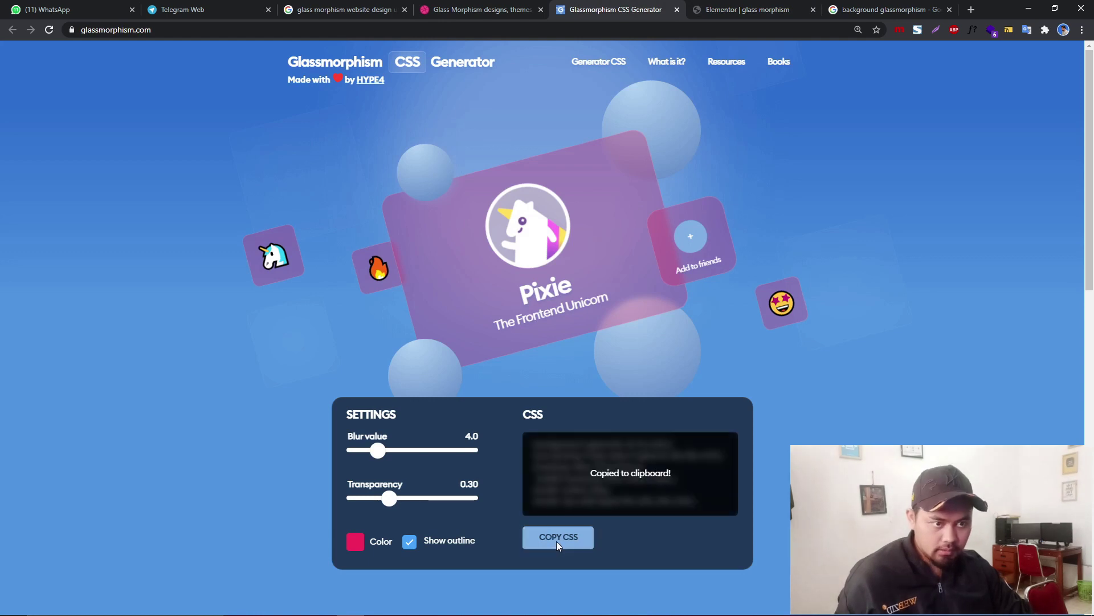
click(741, 10)
key(Left)
key(Left)
key(Return)
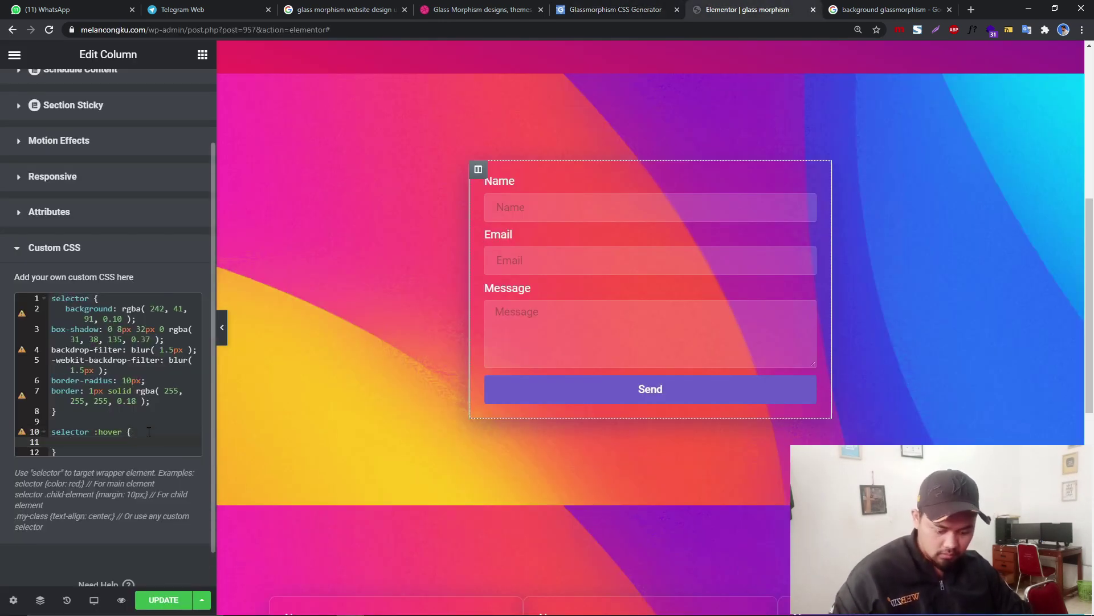
key(ctrl+v)
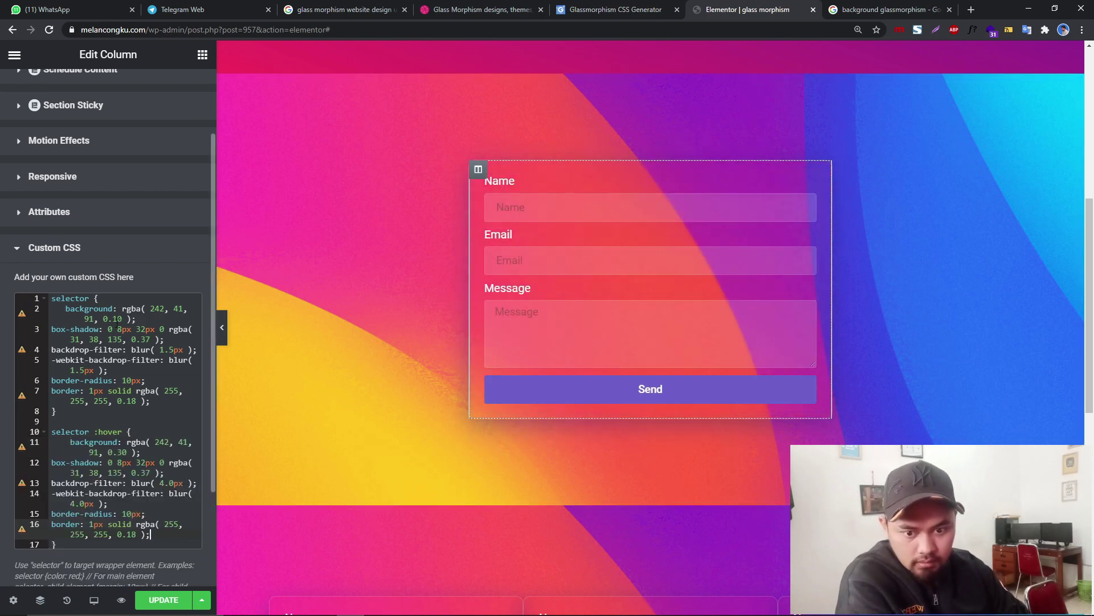
click(222, 327)
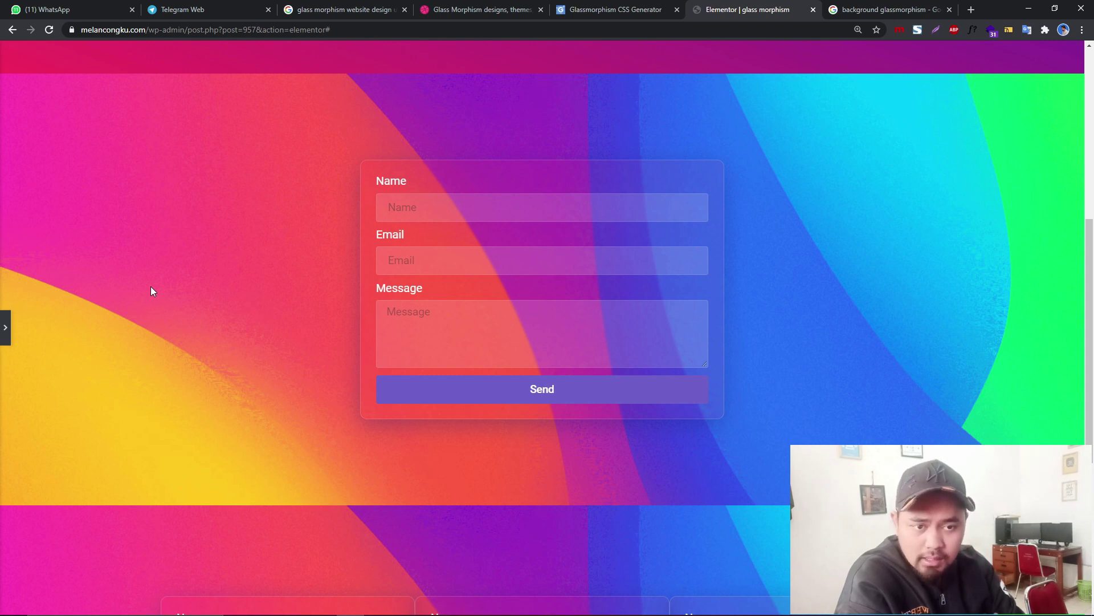
Step: Browse the glass morphism designs on Dribbble, then return to Elementor and view the three-card form section
click(648, 4)
click(485, 9)
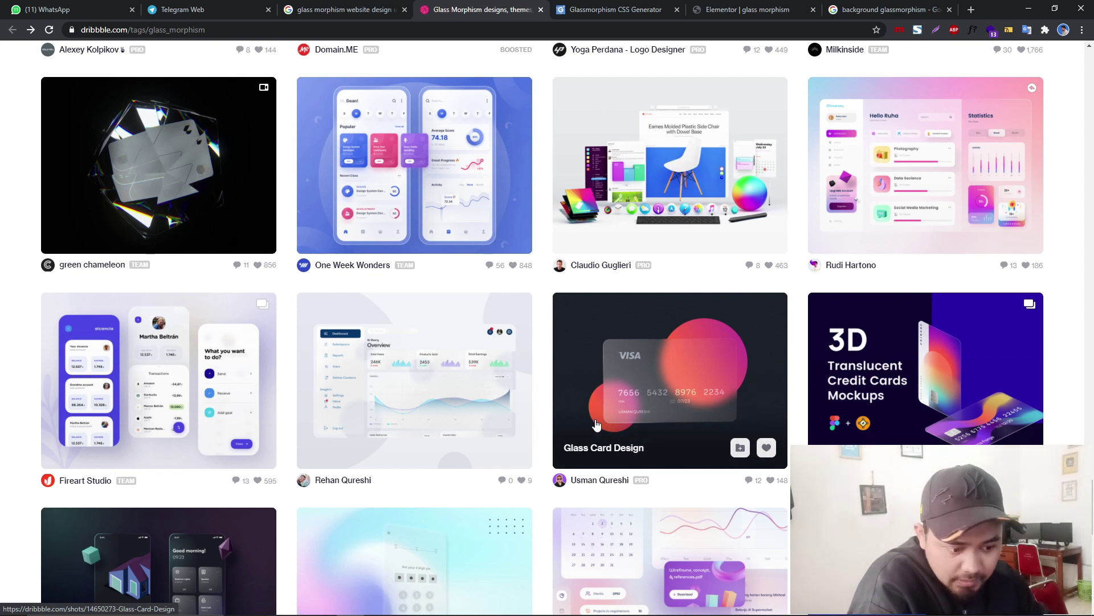
scroll(596, 424, down, 5)
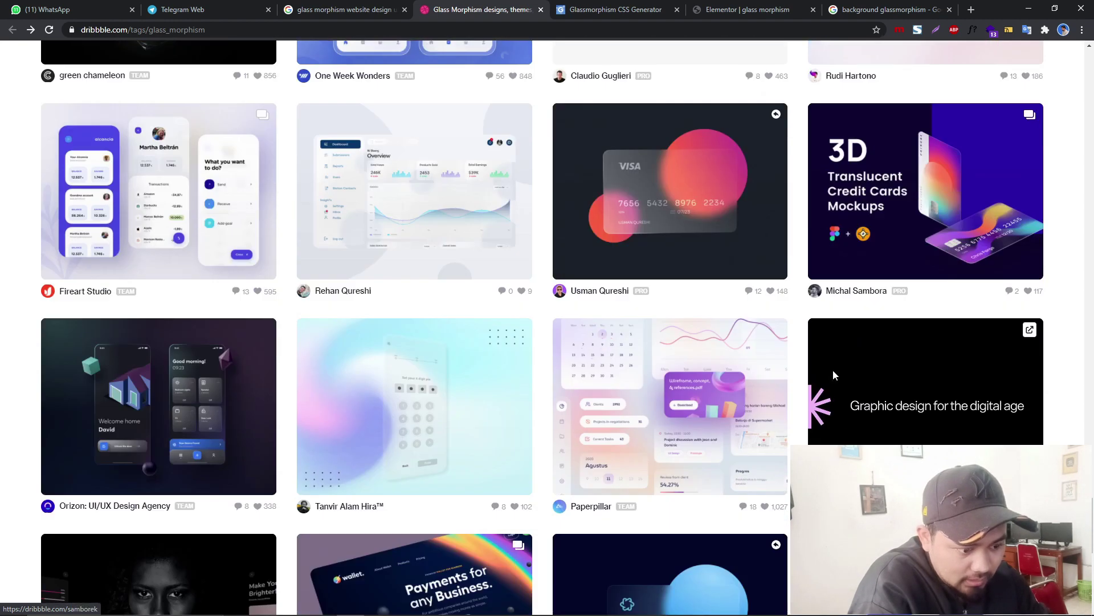
scroll(809, 373, down, 3)
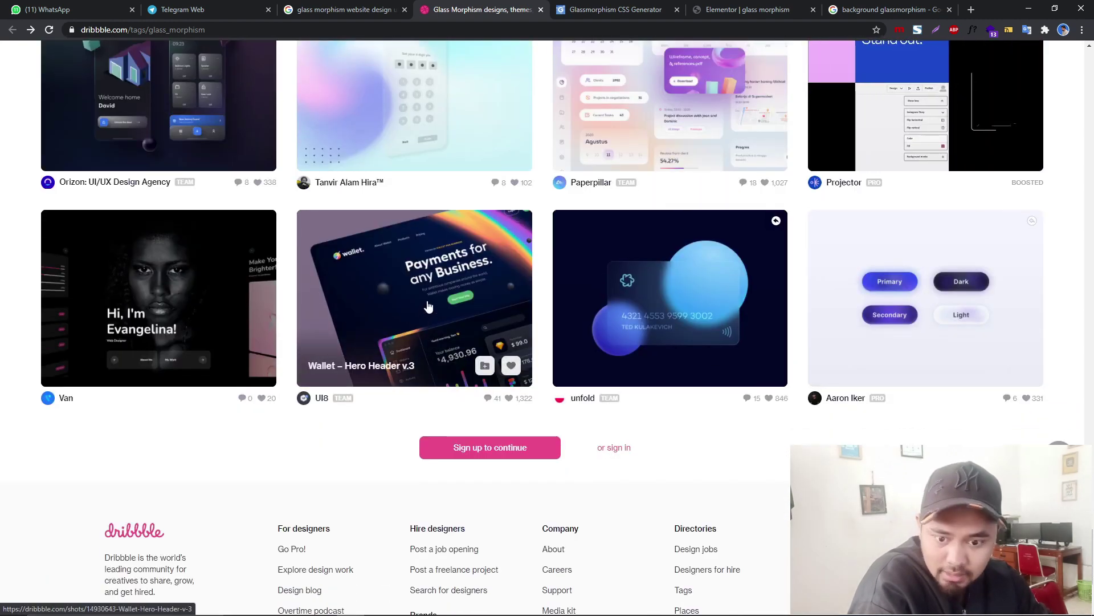
scroll(193, 319, up, 3)
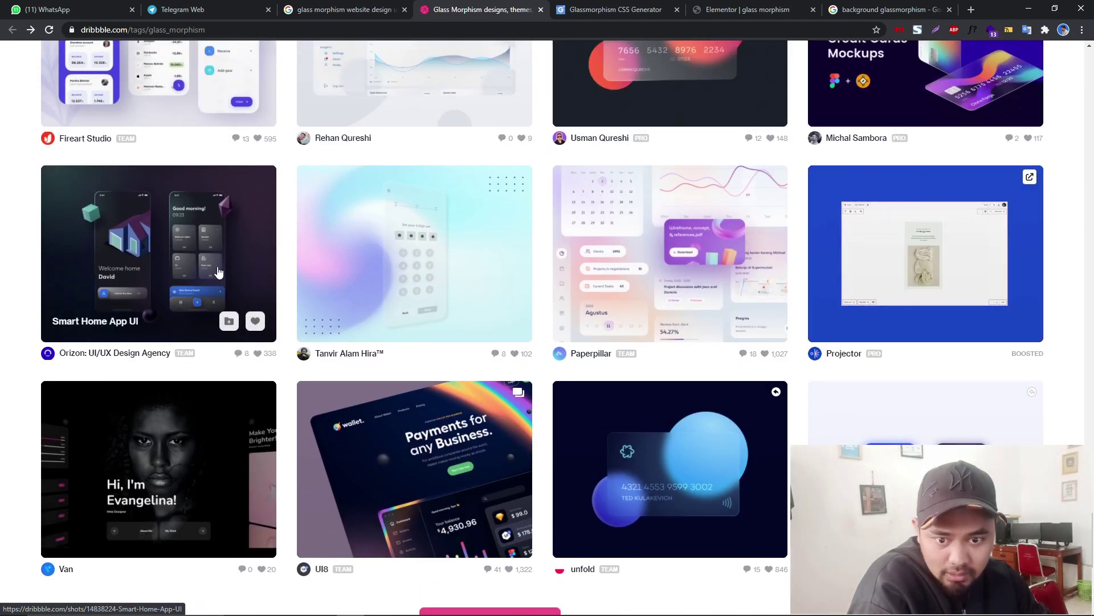
scroll(481, 354, up, 2)
scroll(481, 354, up, 1)
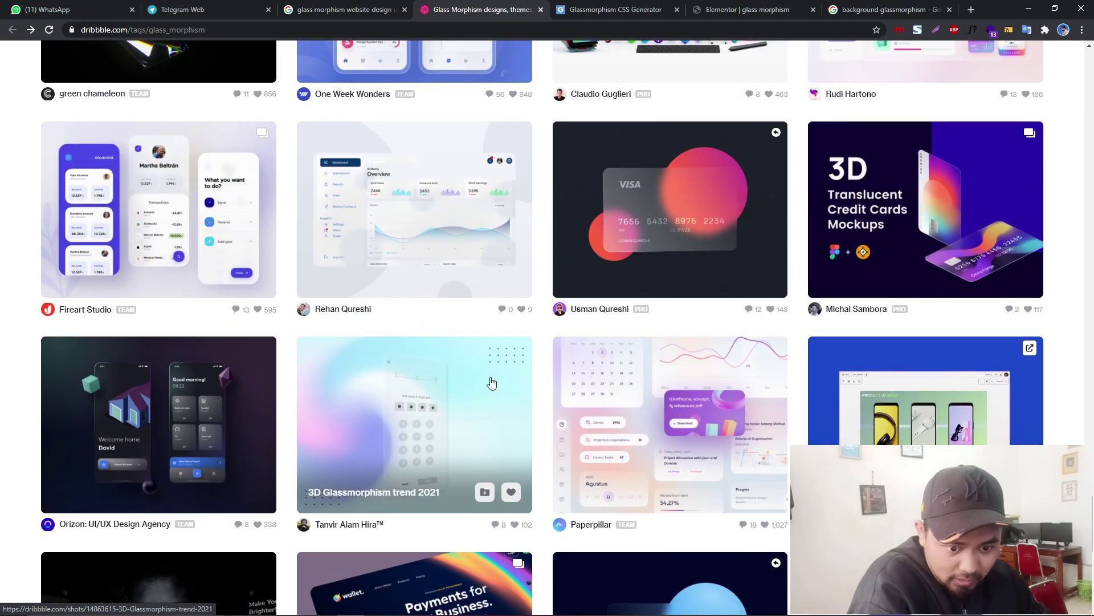
click(607, 9)
click(744, 6)
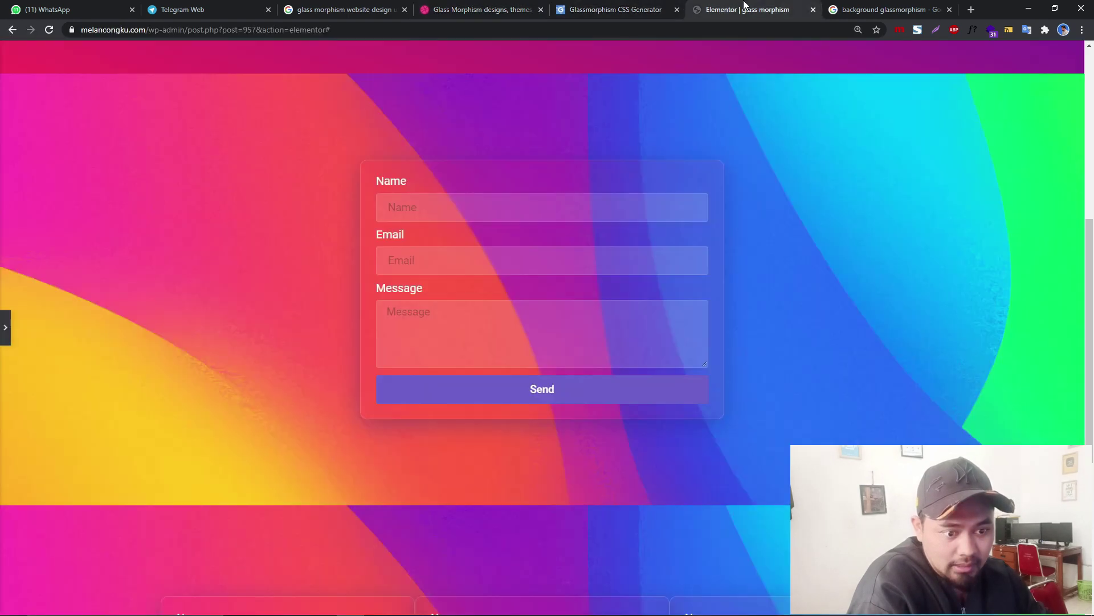
scroll(397, 390, down, 5)
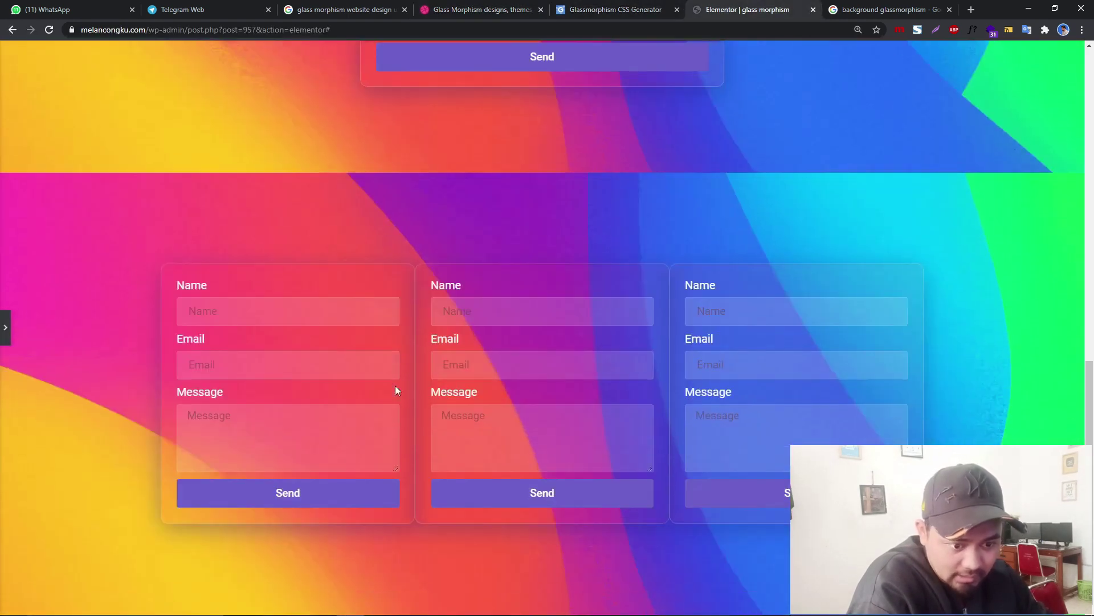